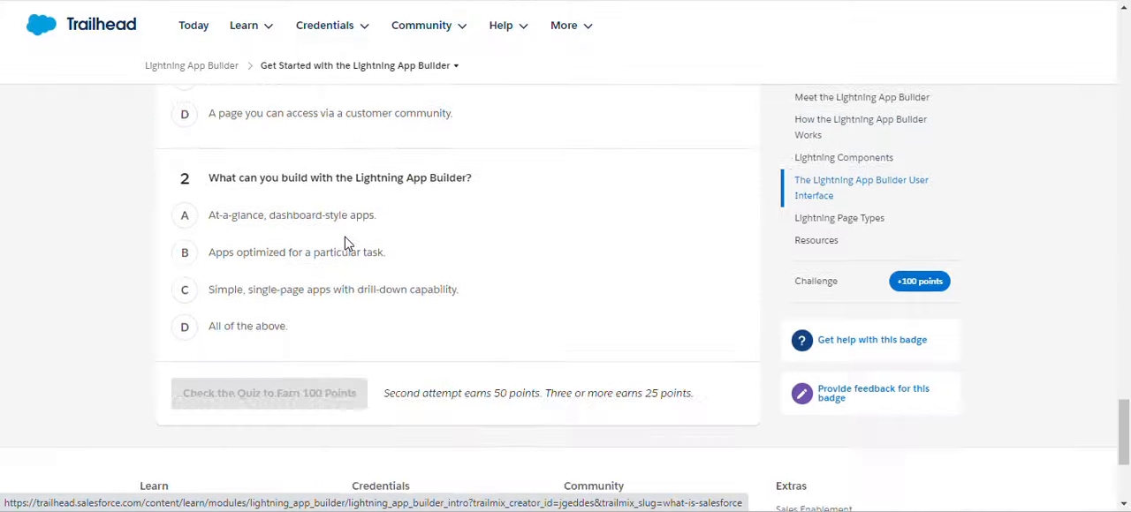
Answer the second quiz question with "All of the above", submit the quiz and continue to the next unit.
{"action": "scroll", "coordinate": [344, 243], "scroll_direction": "up", "scroll_amount": 10}
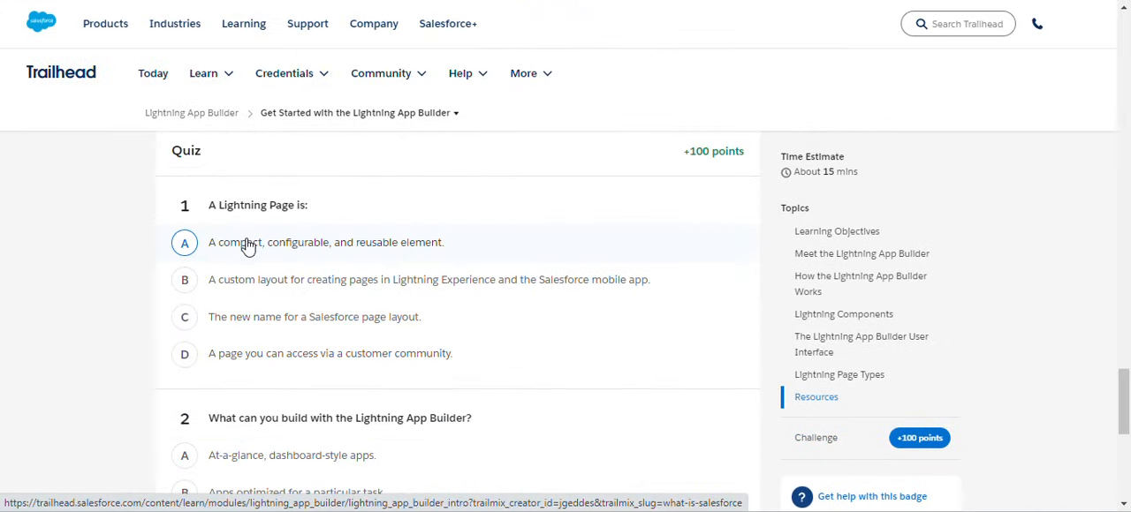
{"action": "scroll", "coordinate": [239, 278], "scroll_direction": "down", "scroll_amount": 3}
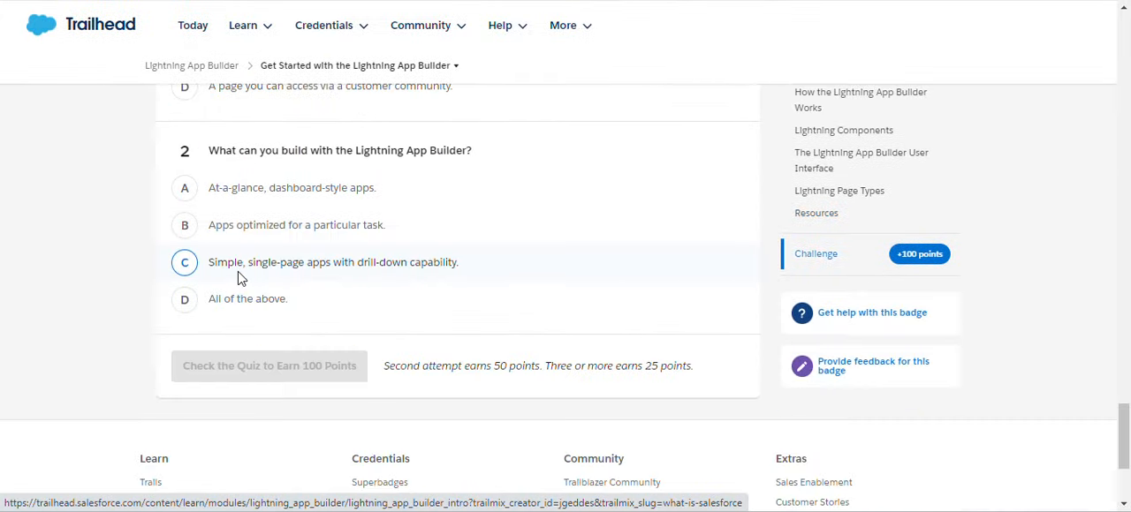
{"action": "left_click", "coordinate": [189, 307]}
{"action": "left_click", "coordinate": [345, 376]}
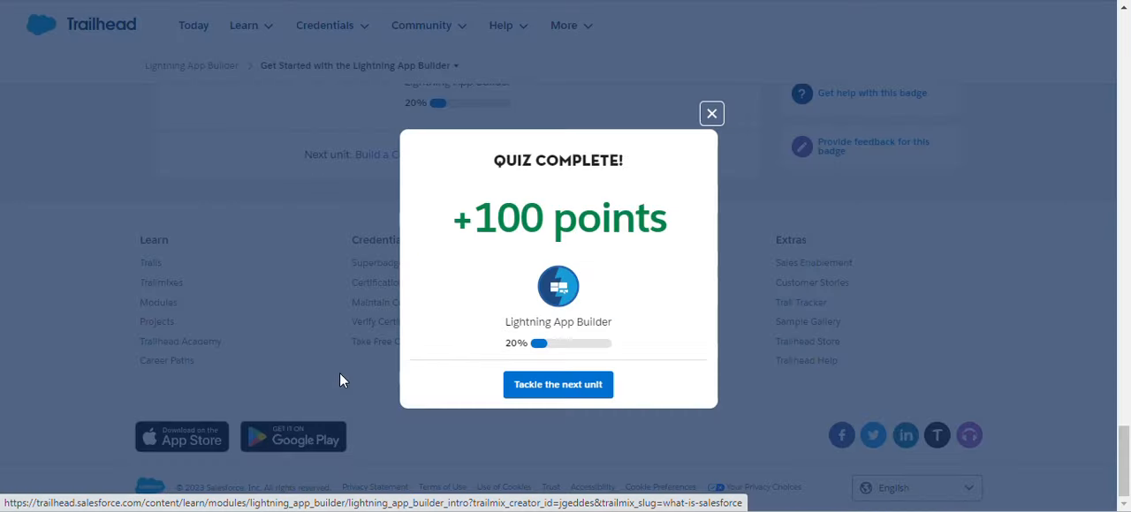
{"action": "left_click", "coordinate": [560, 386]}
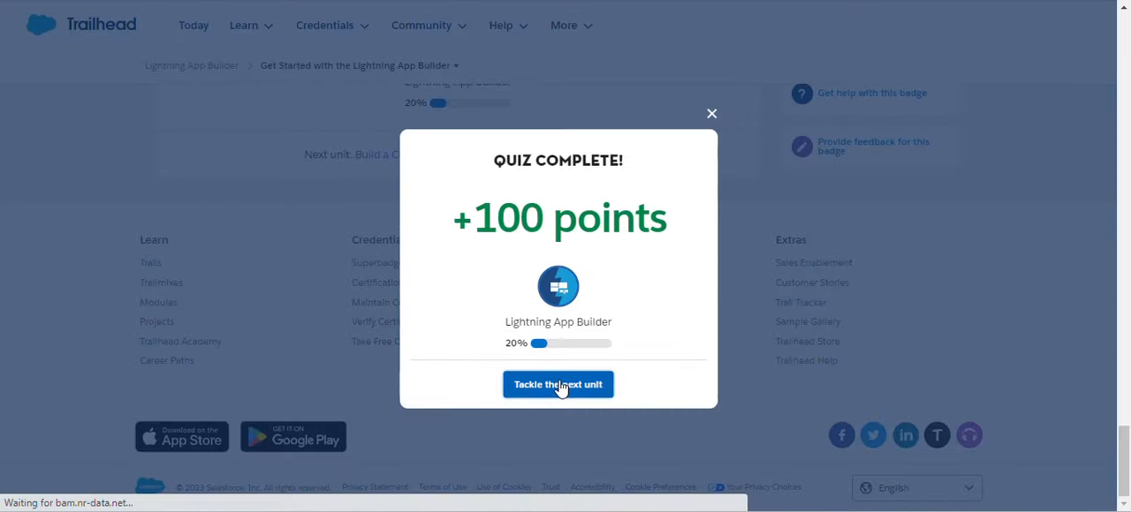
Review the "Create a custom home page" challenge requirements and launch the Empathetic Unicorn Playground.
{"action": "scroll", "coordinate": [435, 332], "scroll_direction": "down", "scroll_amount": 2}
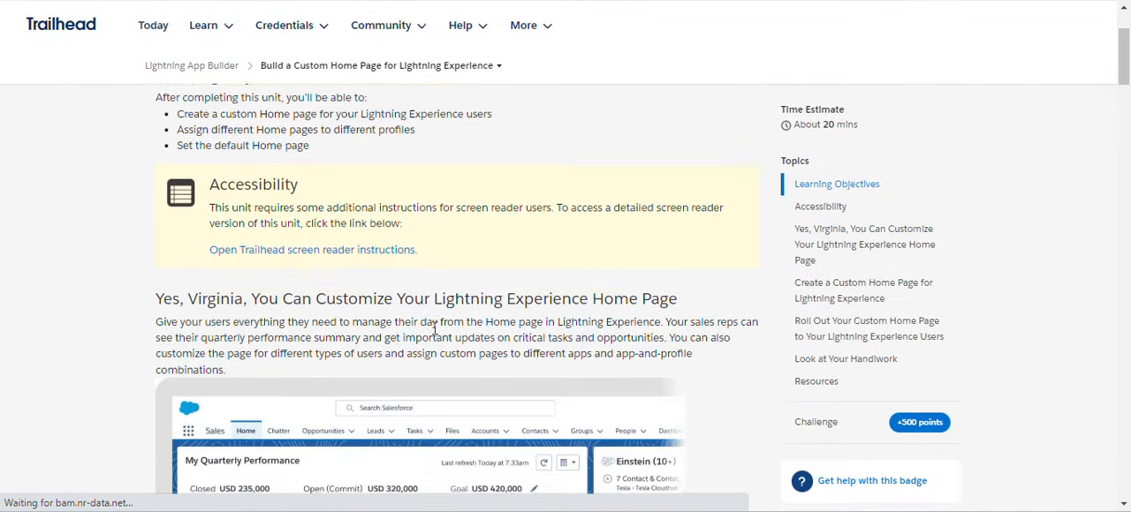
{"action": "scroll", "coordinate": [435, 332], "scroll_direction": "down", "scroll_amount": 15}
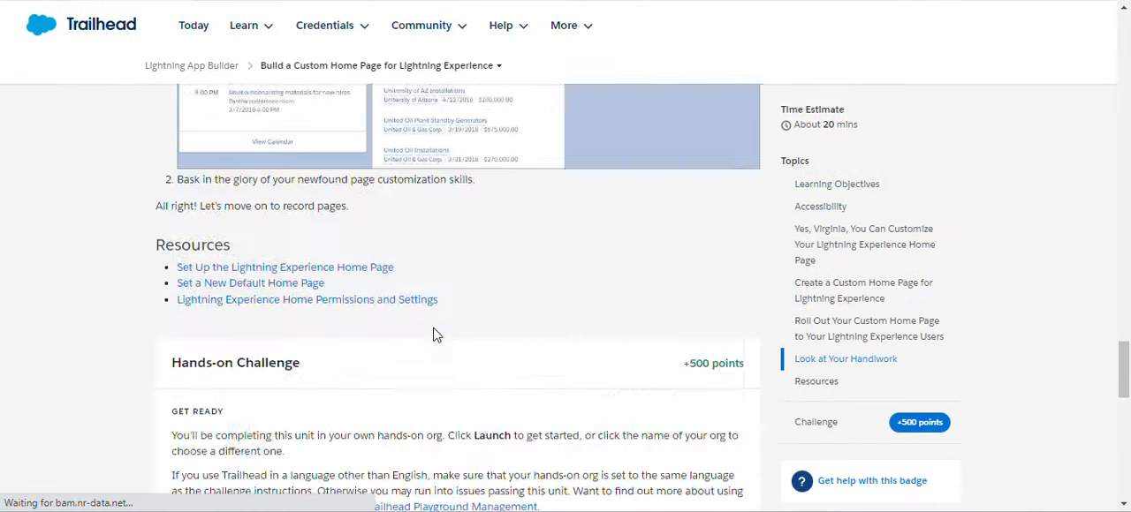
{"action": "scroll", "coordinate": [433, 300], "scroll_direction": "down", "scroll_amount": 8}
{"action": "scroll", "coordinate": [434, 330], "scroll_direction": "up", "scroll_amount": 3}
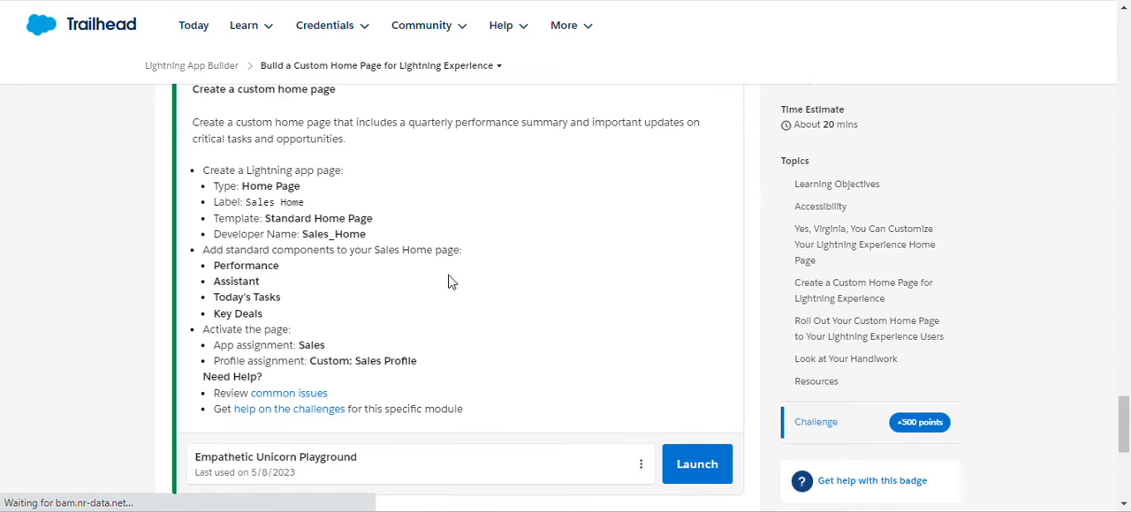
{"action": "scroll", "coordinate": [480, 174], "scroll_direction": "up", "scroll_amount": 1}
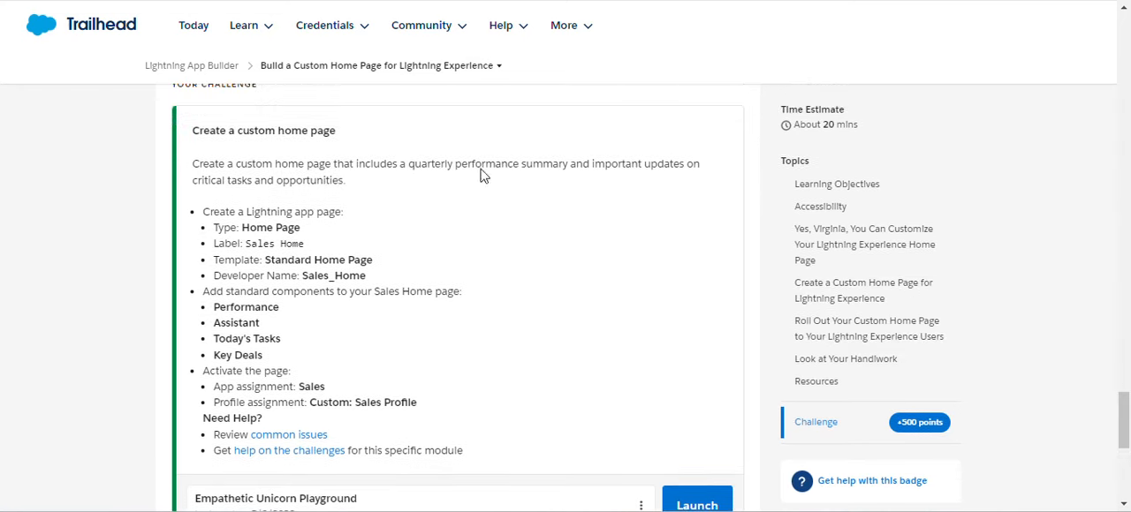
{"action": "left_click", "coordinate": [707, 503]}
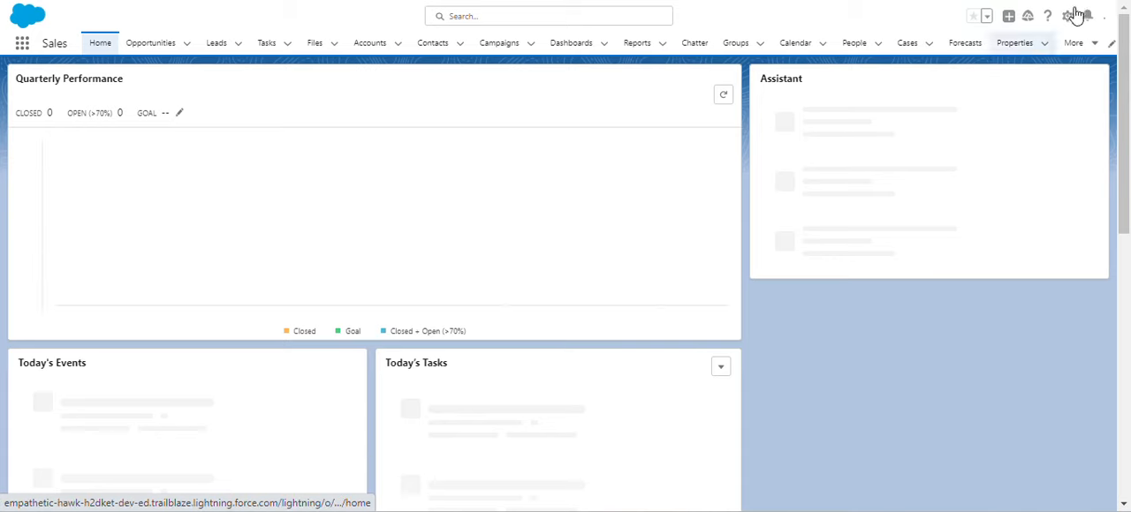
Open Setup and find the Lightning App Builder page by searching for "light".
{"action": "left_click", "coordinate": [1067, 17]}
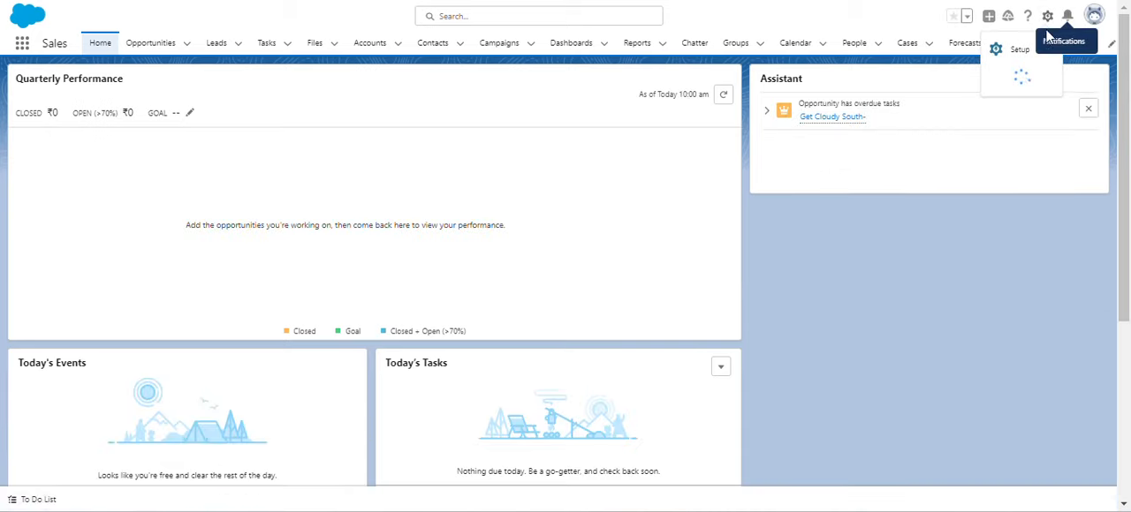
{"action": "left_click", "coordinate": [1014, 53]}
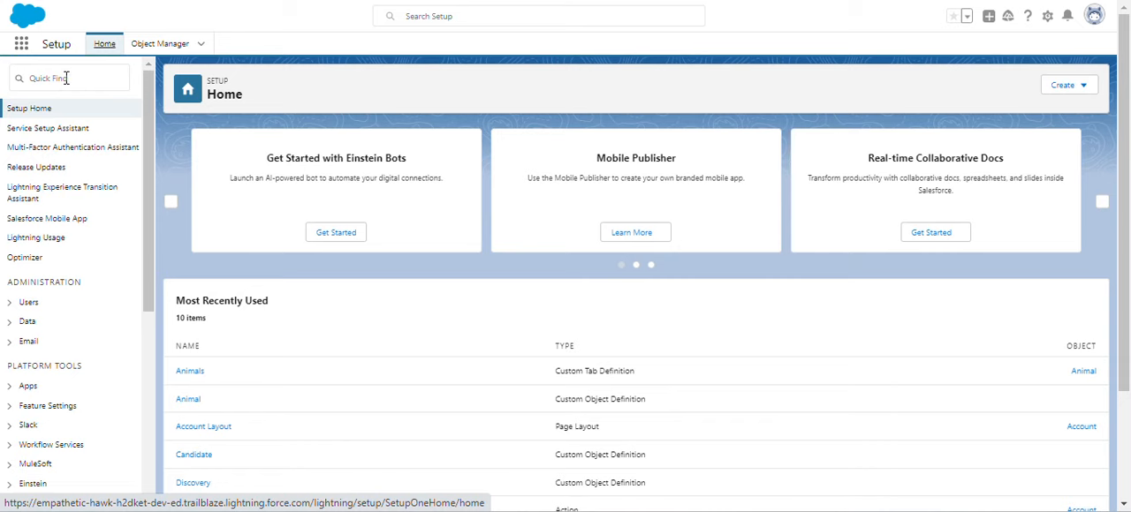
{"action": "left_click", "coordinate": [67, 78]}
{"action": "type", "text": "light"}
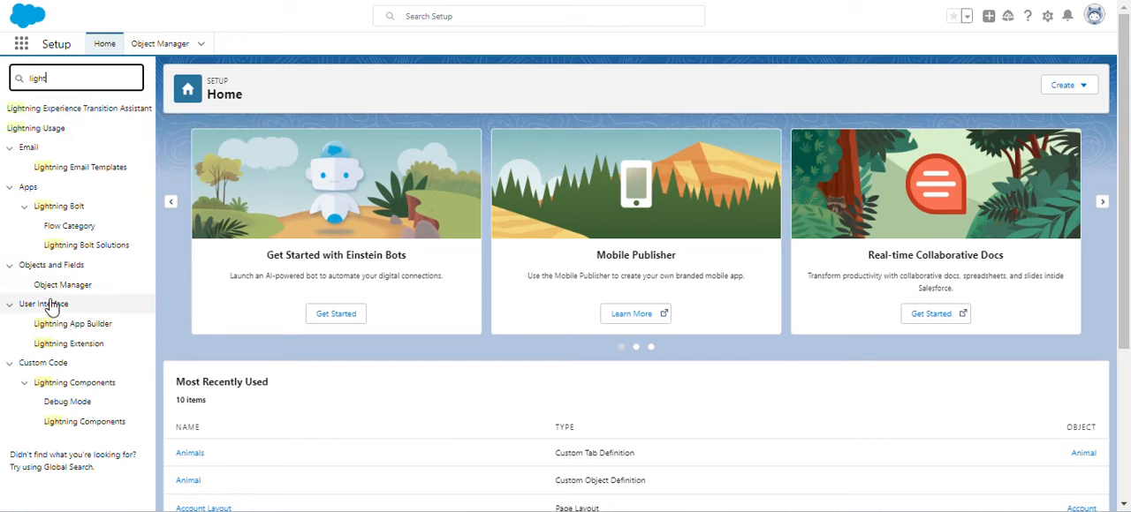
{"action": "left_click", "coordinate": [46, 329]}
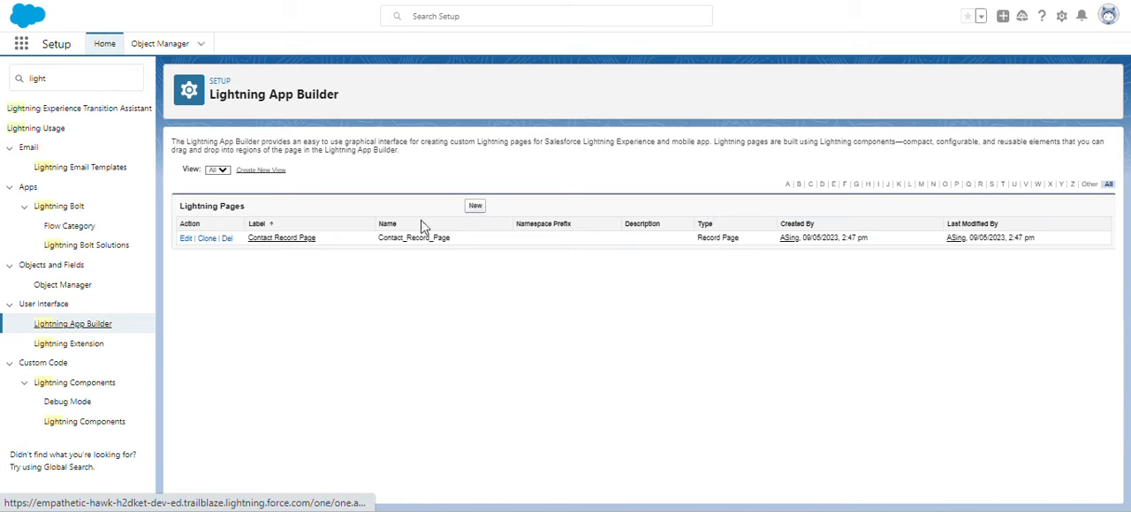
Start a new Lightning page of the Home Page type and proceed to its label.
{"action": "left_click", "coordinate": [475, 208]}
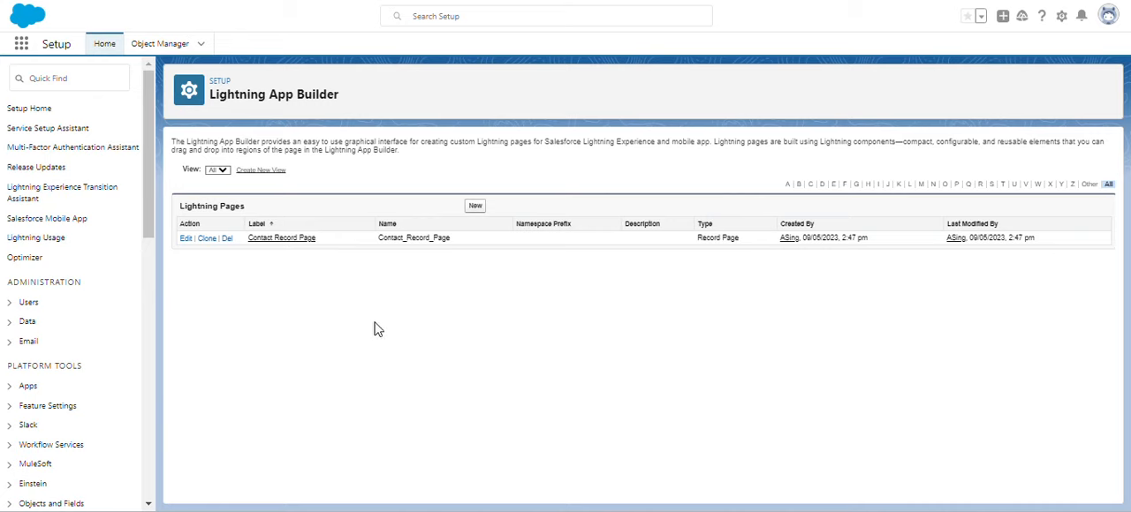
{"action": "left_click", "coordinate": [476, 208]}
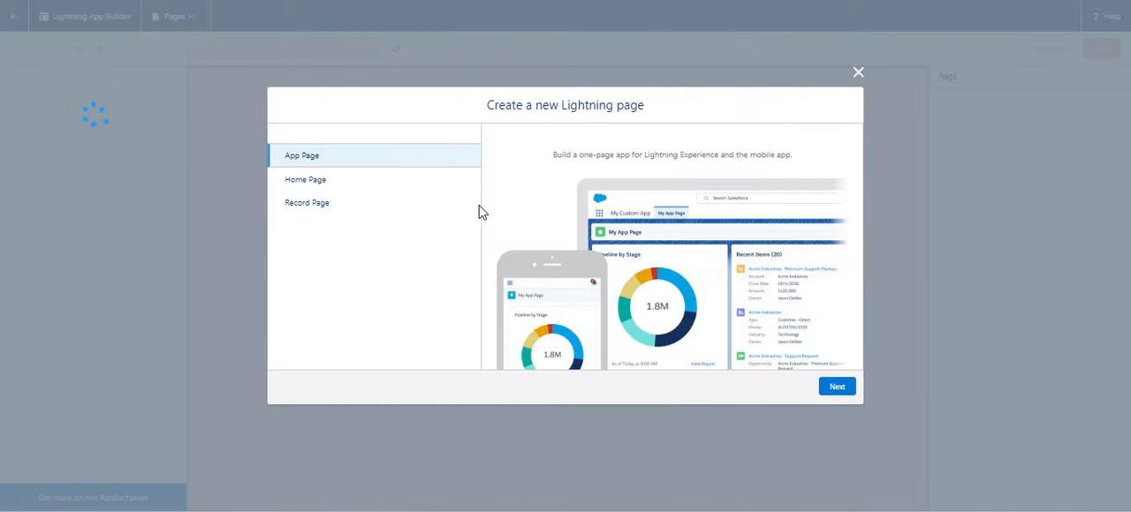
{"action": "left_click", "coordinate": [398, 188]}
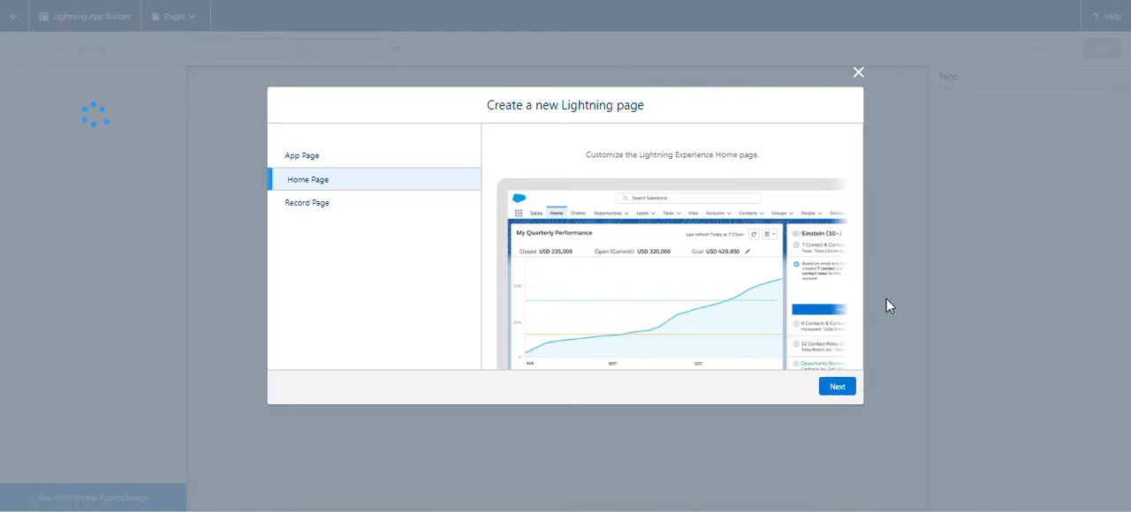
{"action": "left_click", "coordinate": [838, 387]}
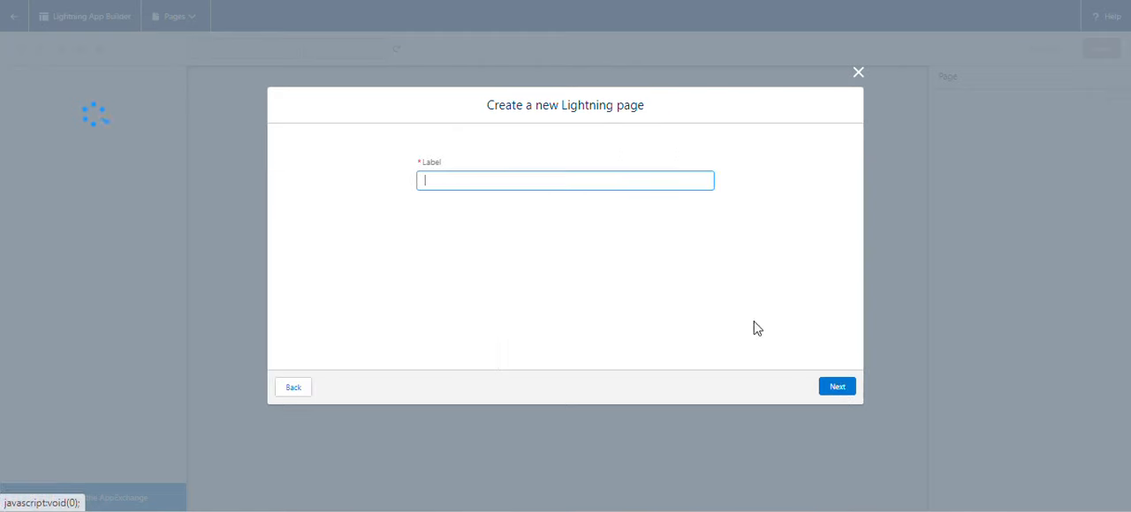
Copy the label from the challenge instructions and set the new page's label to "Sales Home".
{"action": "left_click", "coordinate": [276, 0]}
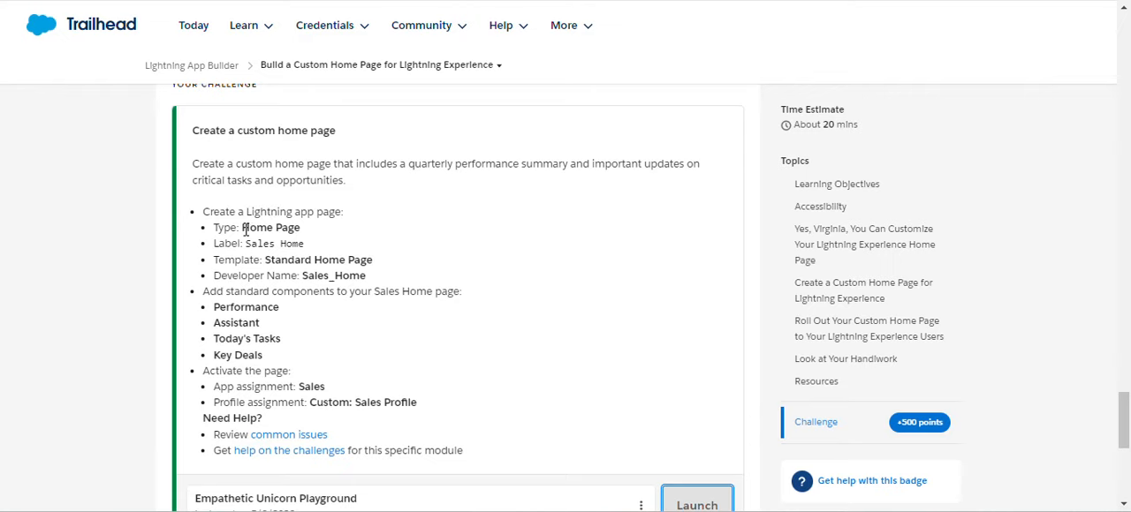
{"action": "left_click_drag", "start_coordinate": [246, 243], "coordinate": [308, 252]}
{"action": "key", "text": "ctrl+c"}
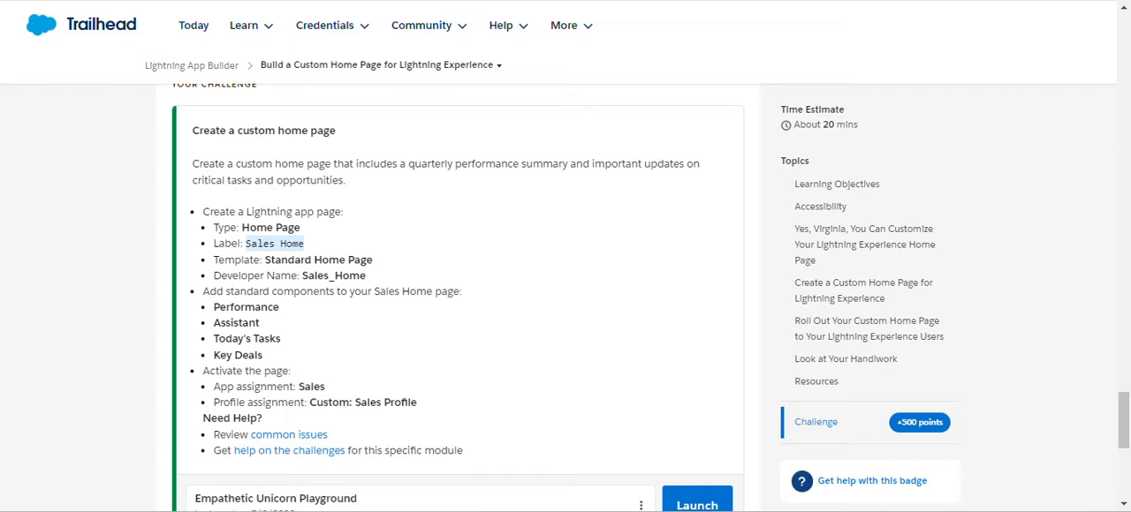
{"action": "left_click", "coordinate": [477, 0]}
{"action": "key", "text": "ctrl+v"}
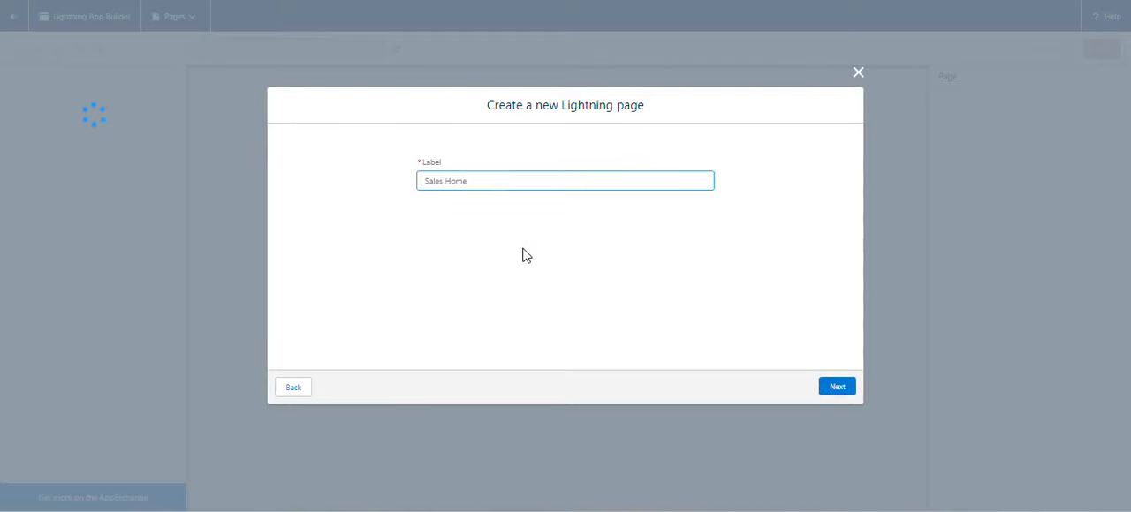
{"action": "left_click", "coordinate": [522, 256]}
{"action": "left_click", "coordinate": [835, 389]}
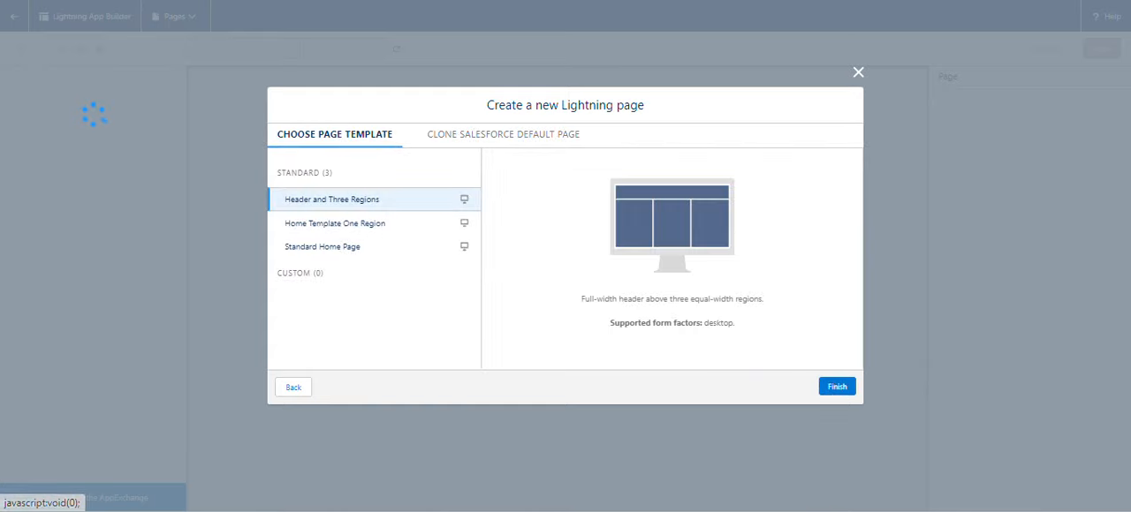
Check the required template in the challenge and finish creating the page with the Standard Home Page template.
{"action": "left_click", "coordinate": [318, 0]}
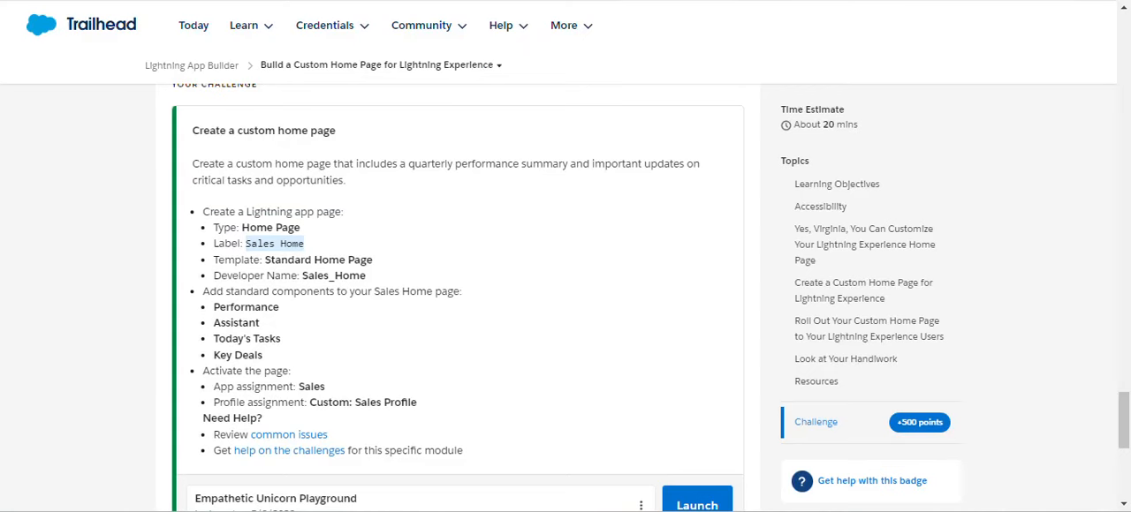
{"action": "key", "text": "ctrl+Tab"}
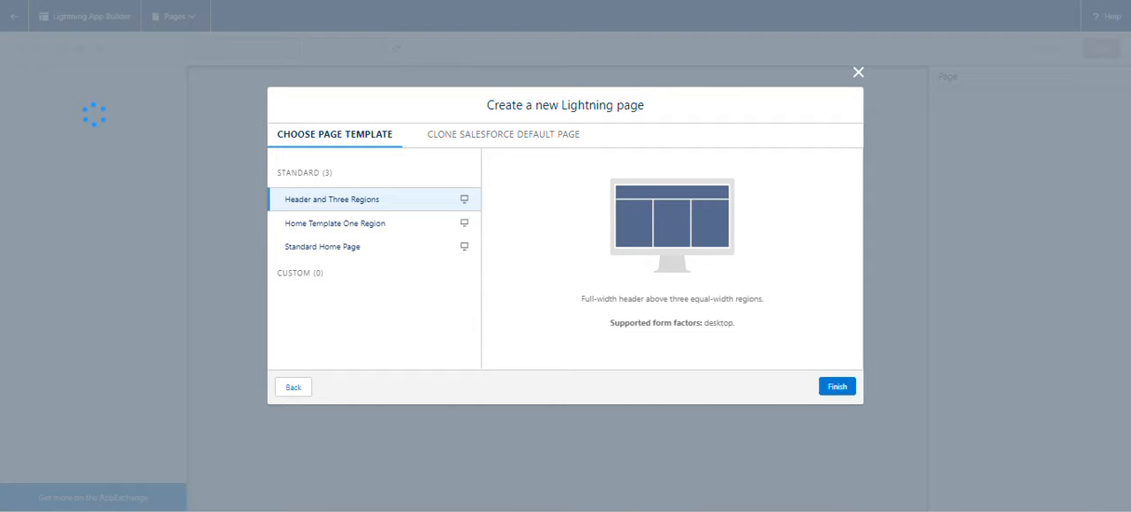
{"action": "left_click", "coordinate": [358, 249]}
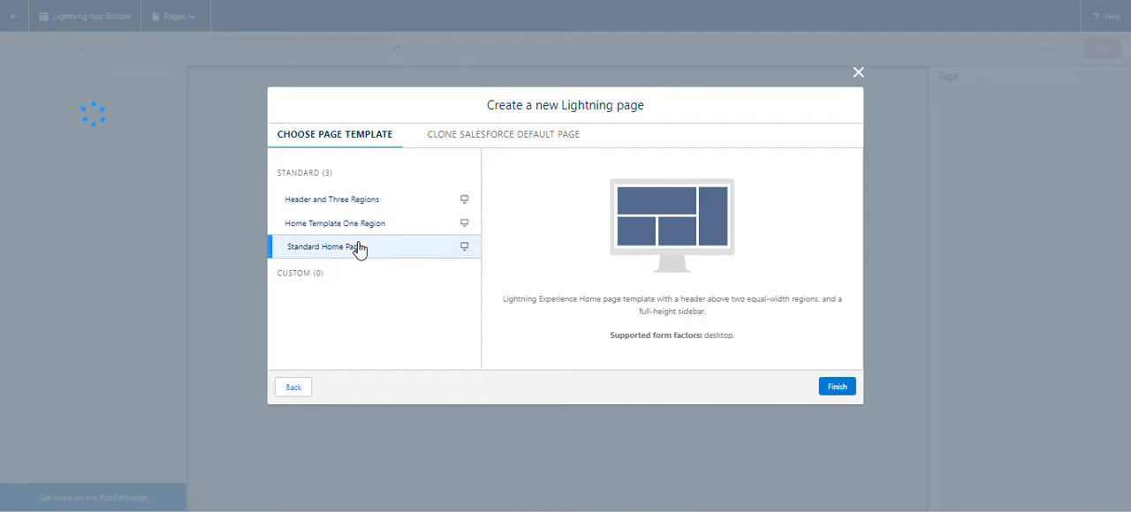
{"action": "left_click", "coordinate": [838, 389]}
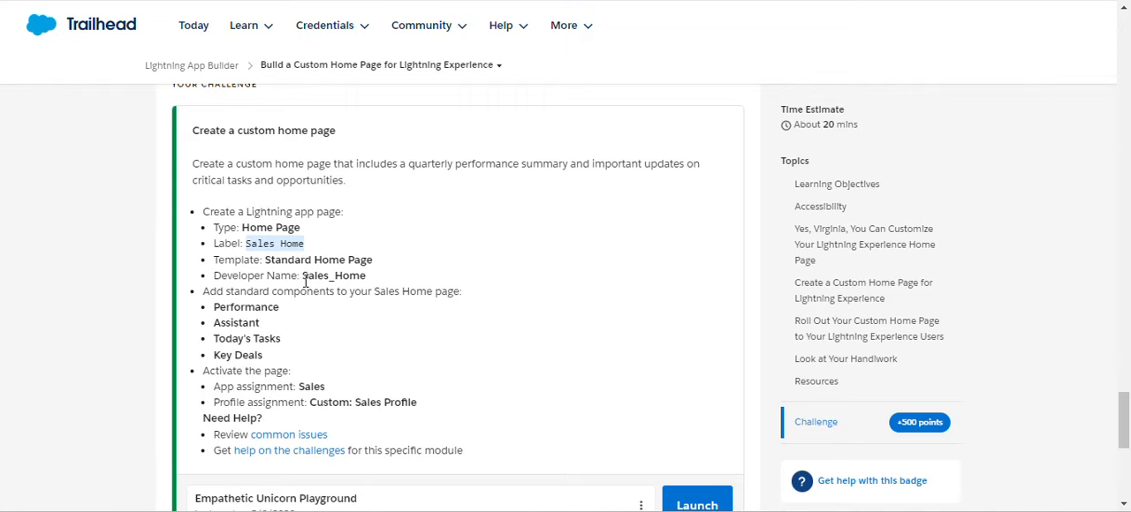
Compare the page's developer name with the name "Sales_Home" required by the challenge.
{"action": "left_click_drag", "start_coordinate": [303, 276], "coordinate": [367, 277]}
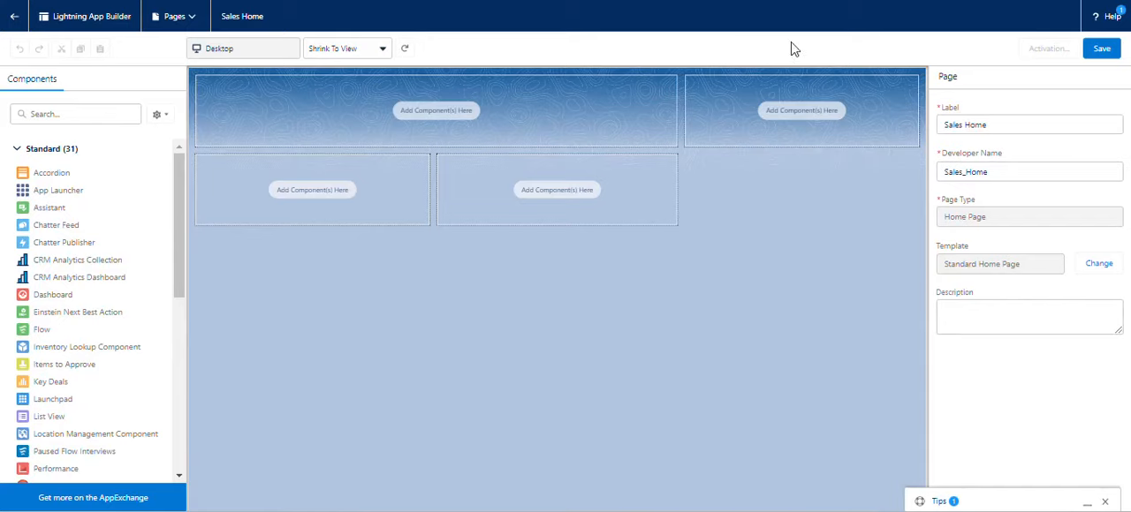
{"action": "left_click_drag", "start_coordinate": [996, 174], "coordinate": [946, 177]}
{"action": "left_click", "coordinate": [824, 267]}
Check the required components, search for "per" and add the Performance component to the page's wide header region.
{"action": "left_click", "coordinate": [328, 1]}
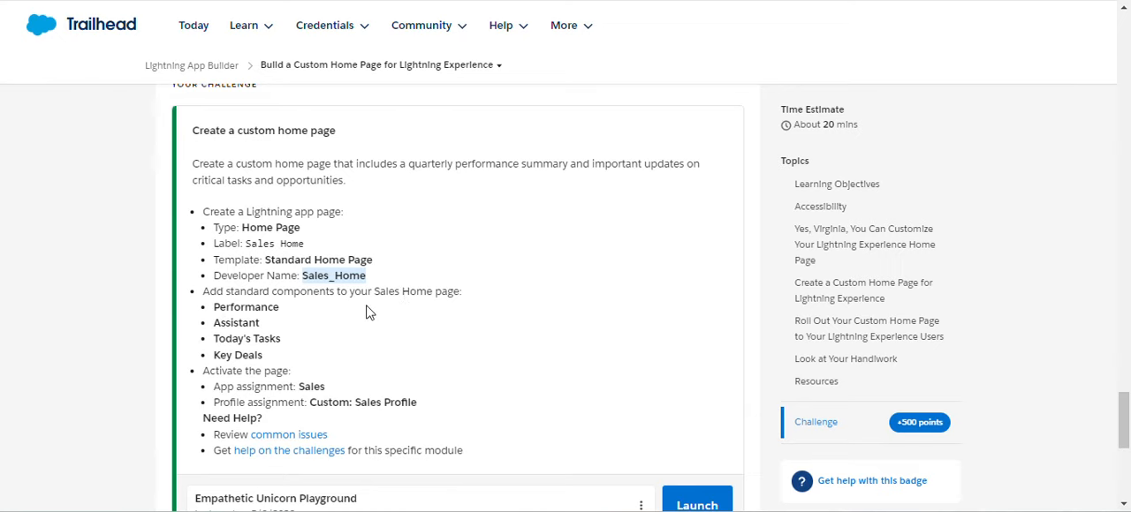
{"action": "left_click", "coordinate": [565, 1]}
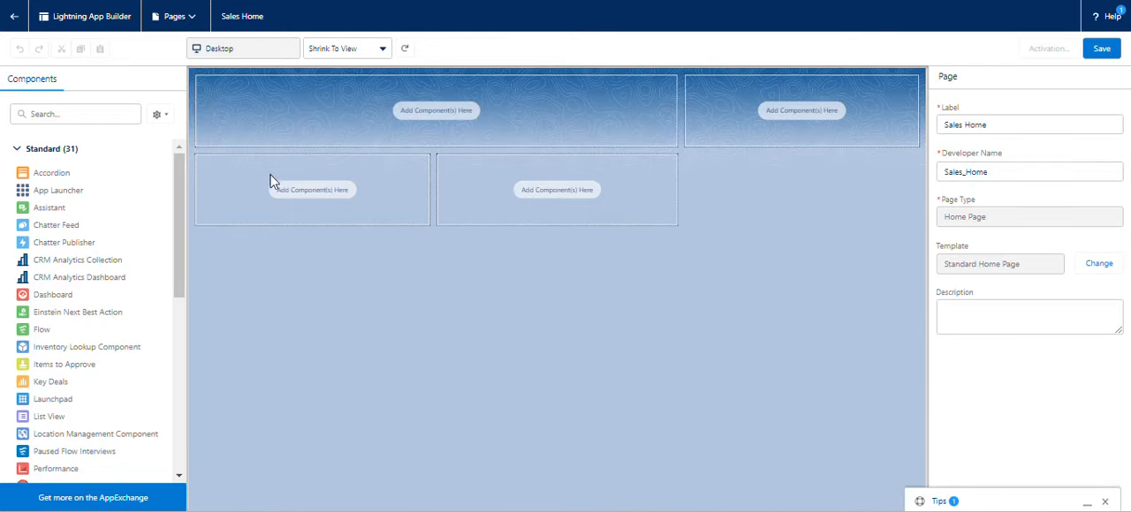
{"action": "left_click", "coordinate": [76, 113]}
{"action": "type", "text": "per"}
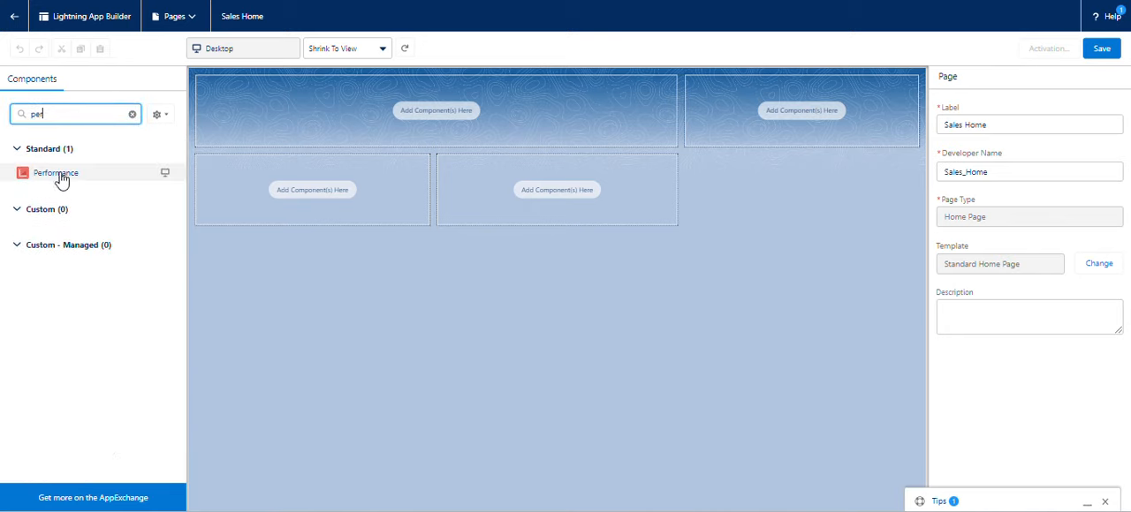
{"action": "left_click_drag", "start_coordinate": [88, 181], "coordinate": [265, 128]}
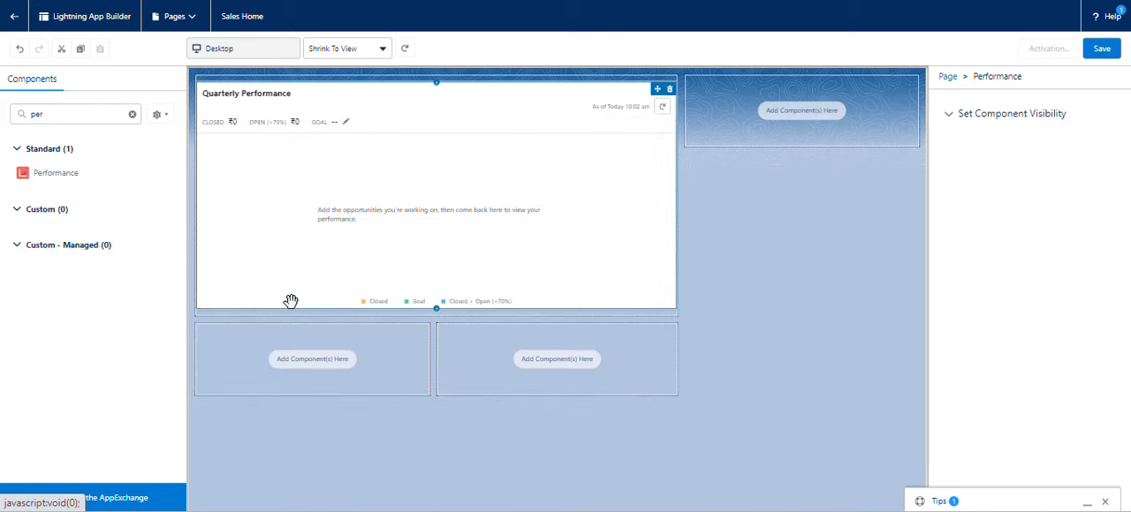
Search the components for "as" and place the Assistant component in the first region below the header.
{"action": "left_click", "coordinate": [251, 1]}
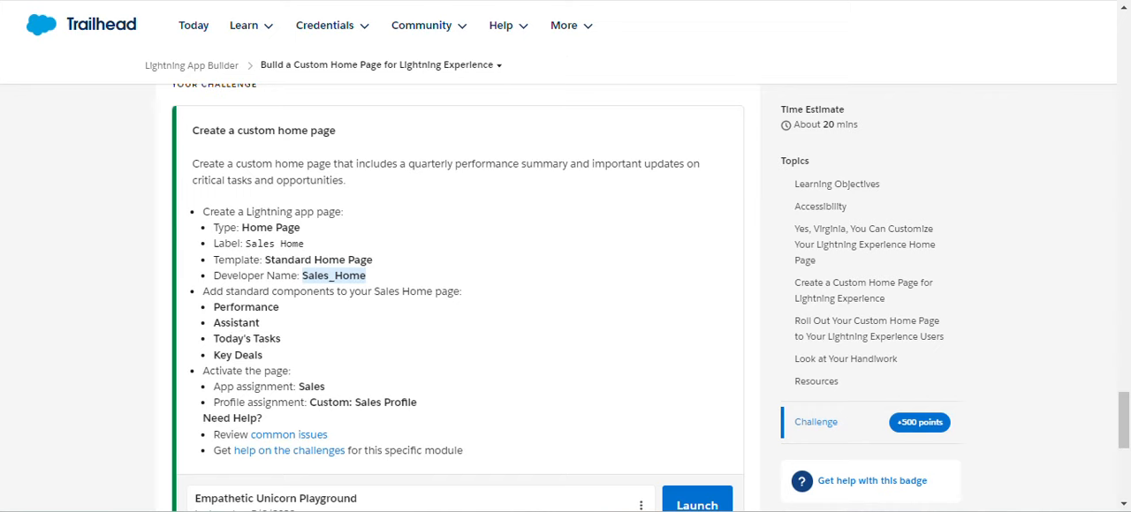
{"action": "left_click", "coordinate": [371, 1]}
{"action": "left_click_drag", "start_coordinate": [50, 113], "coordinate": [29, 114]}
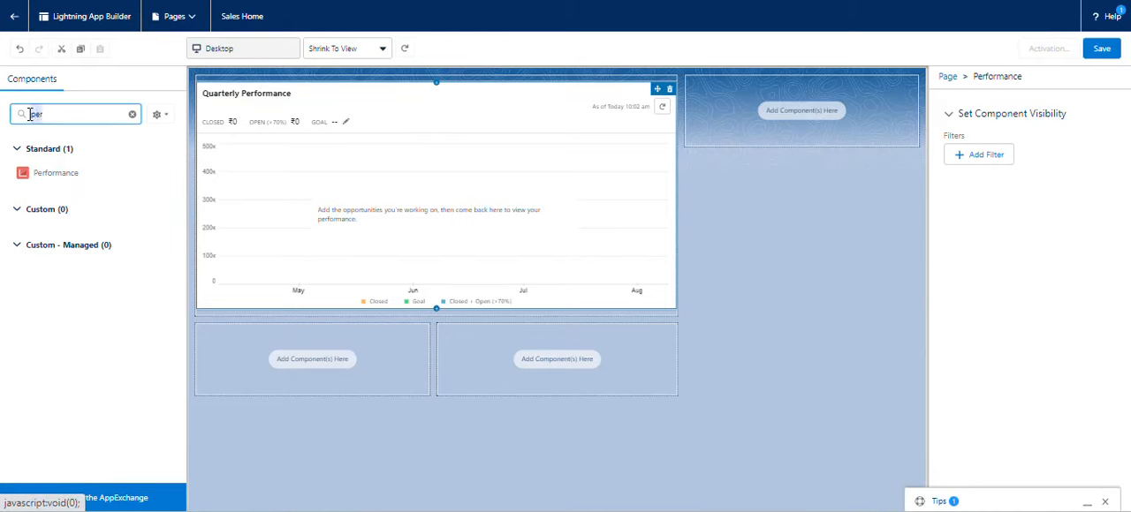
{"action": "key", "text": "BackSpace"}
{"action": "type", "text": "as"}
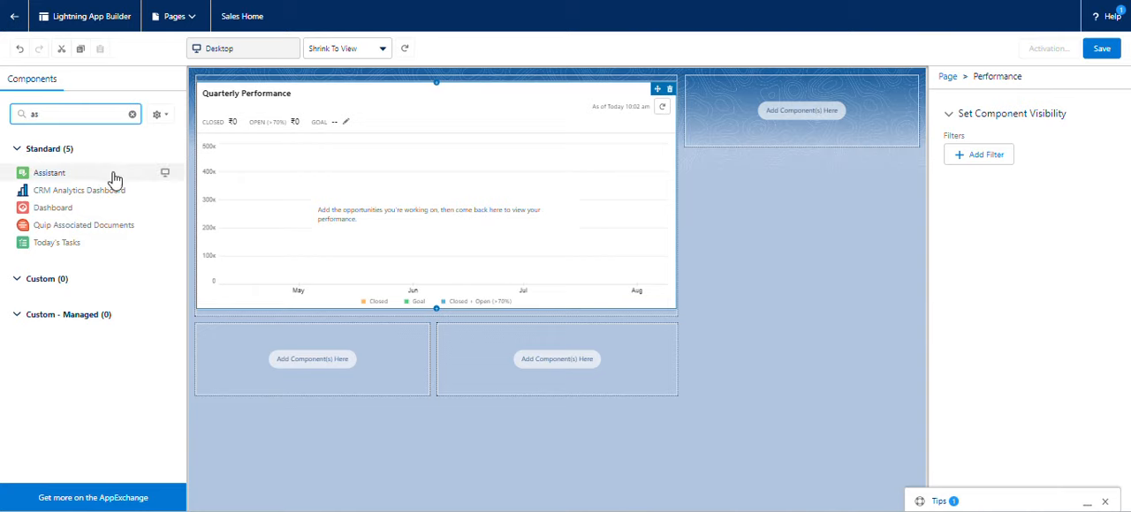
{"action": "left_click_drag", "start_coordinate": [89, 177], "coordinate": [275, 357]}
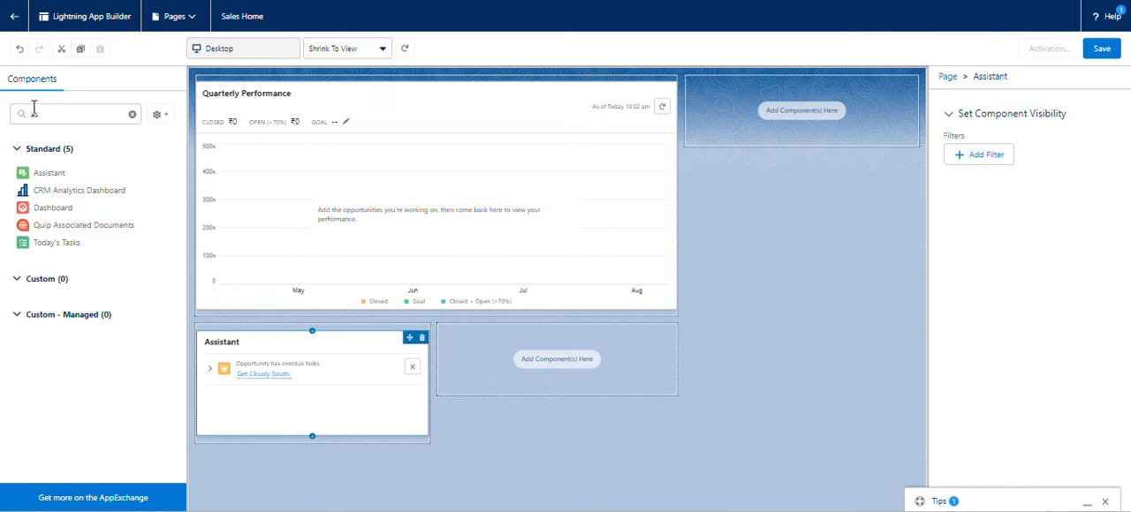
Search the components for "to" and place the Today's Tasks component in the empty region beside Assistant.
{"action": "left_click", "coordinate": [55, 113]}
{"action": "key", "text": "BackSpace"}
{"action": "key", "text": "BackSpace"}
{"action": "type", "text": "t"}
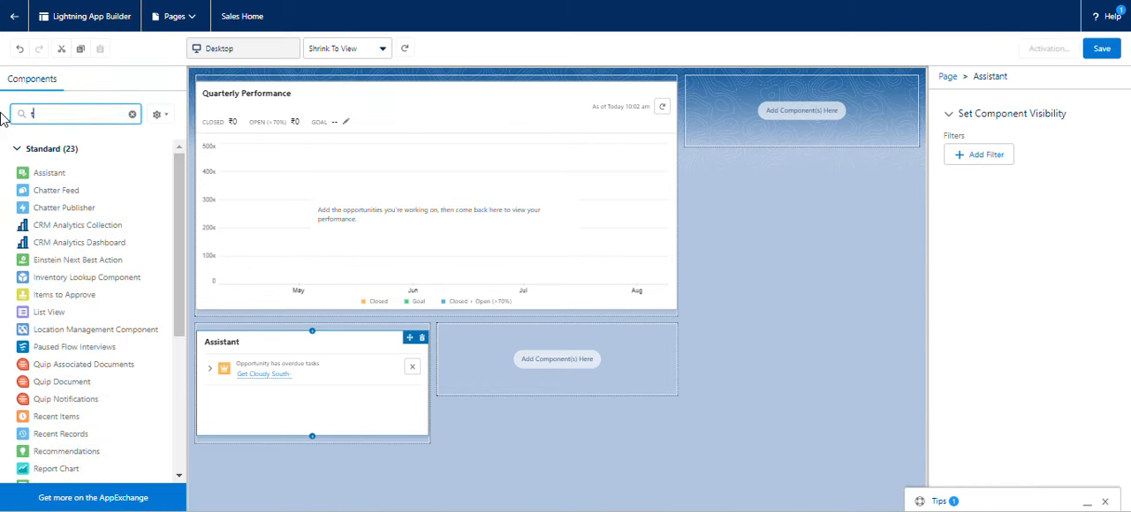
{"action": "type", "text": "ot"}
{"action": "key", "text": "BackSpace"}
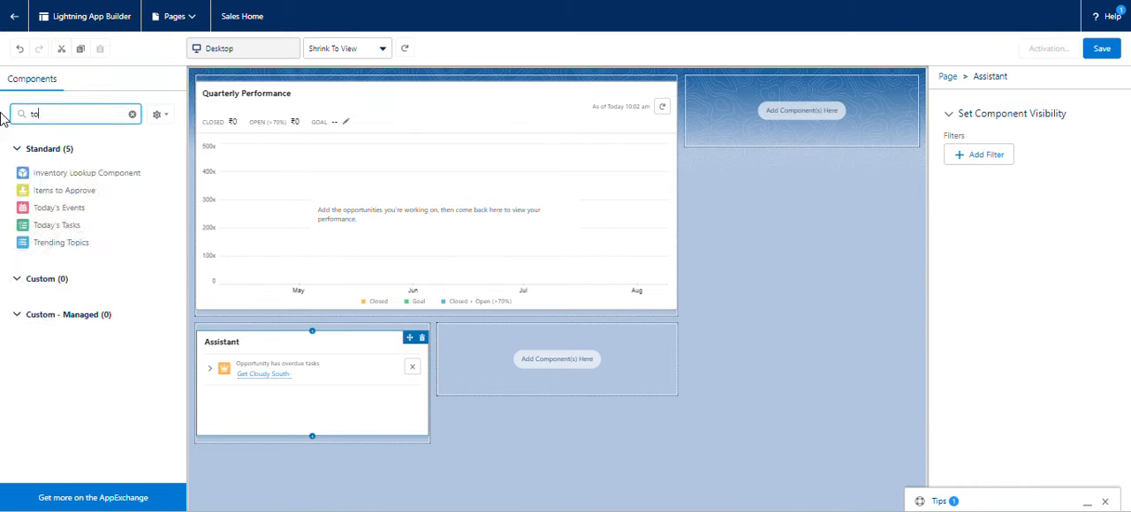
{"action": "left_click_drag", "start_coordinate": [81, 228], "coordinate": [509, 374]}
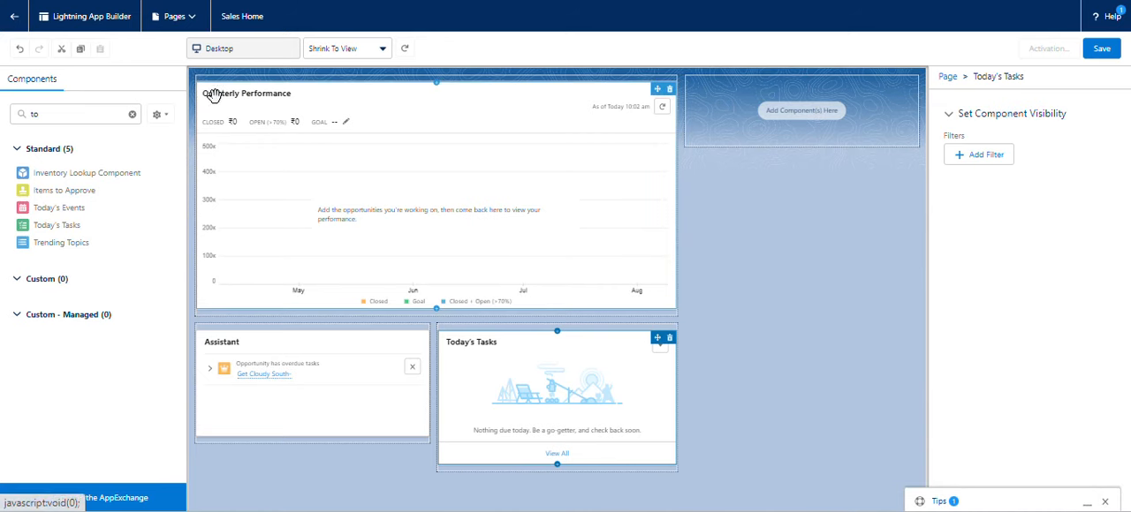
Search the components for "key" and add the Key Deals component to the page's sidebar region.
{"action": "left_click", "coordinate": [33, 112]}
{"action": "left_click_drag", "start_coordinate": [33, 112], "coordinate": [24, 112]}
{"action": "type", "text": "k"}
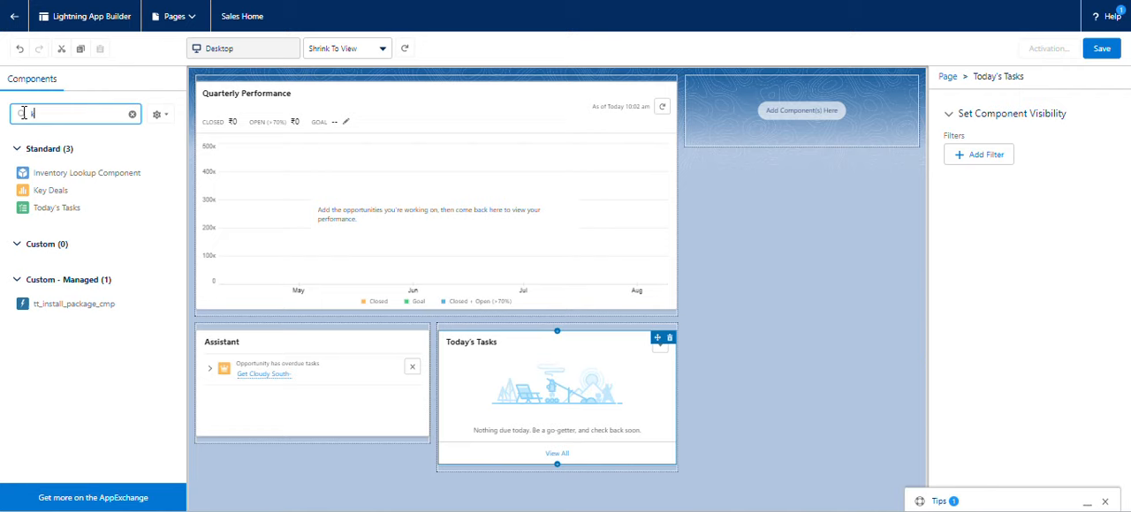
{"action": "type", "text": "ey"}
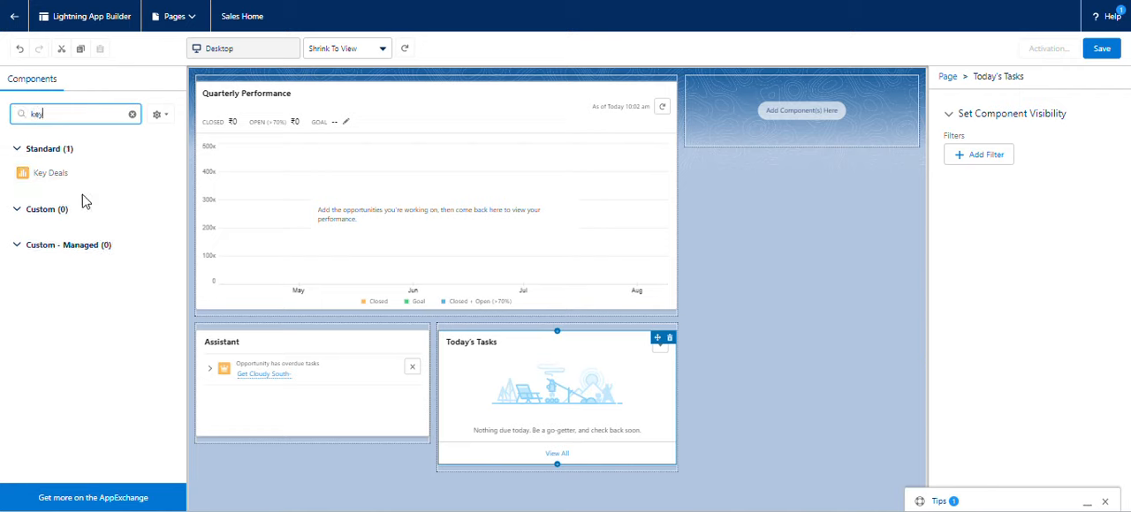
{"action": "left_click_drag", "start_coordinate": [68, 182], "coordinate": [695, 121]}
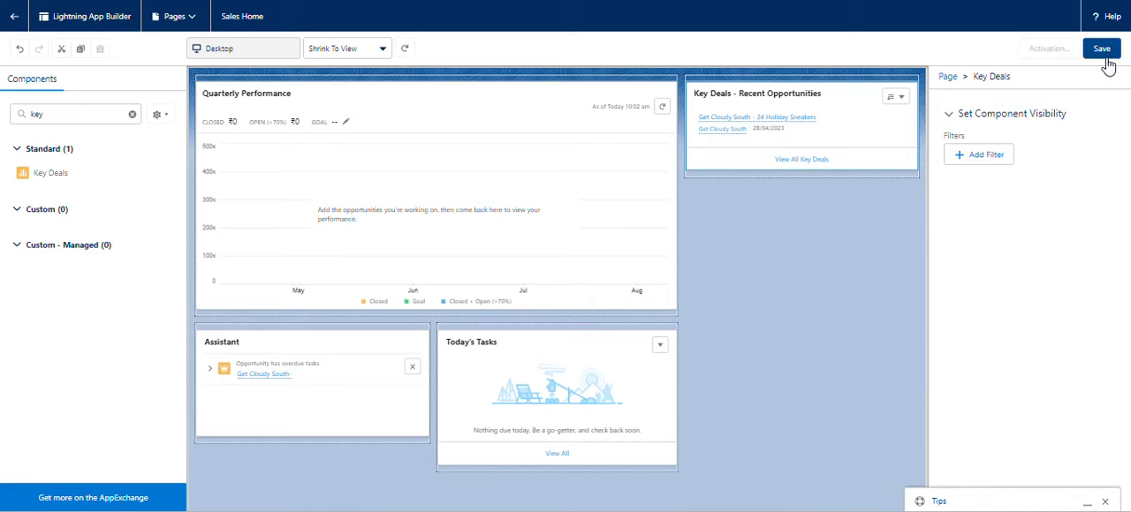
Save the Sales Home page, look at its activation settings and close them without making an assignment.
{"action": "left_click", "coordinate": [1104, 51]}
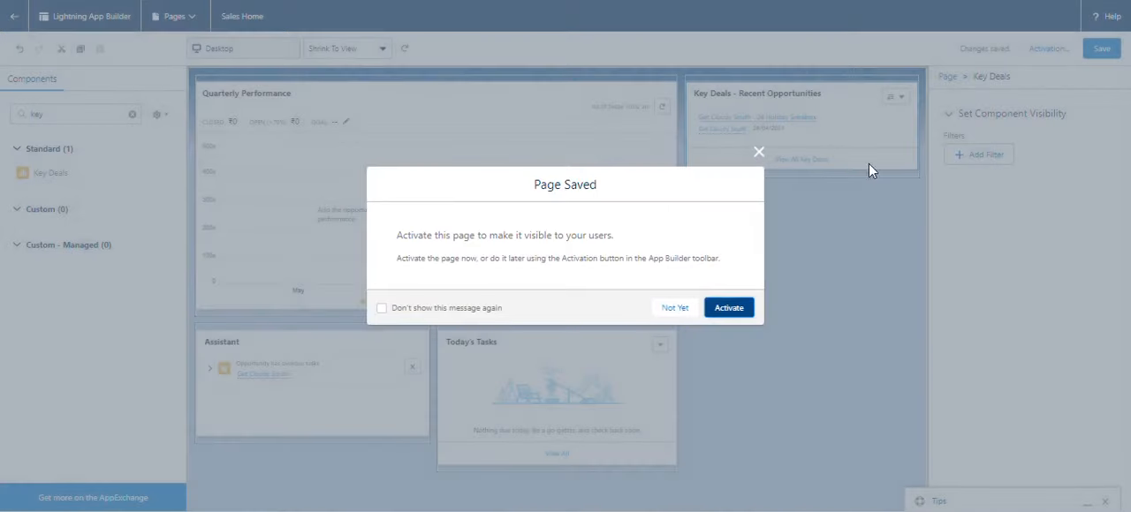
{"action": "left_click", "coordinate": [732, 318]}
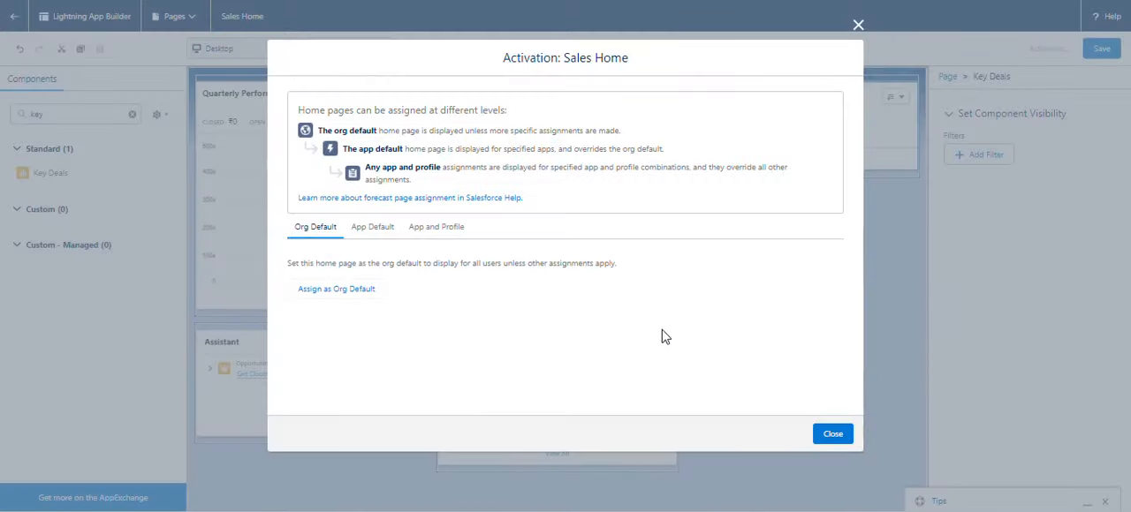
{"action": "left_click", "coordinate": [839, 435]}
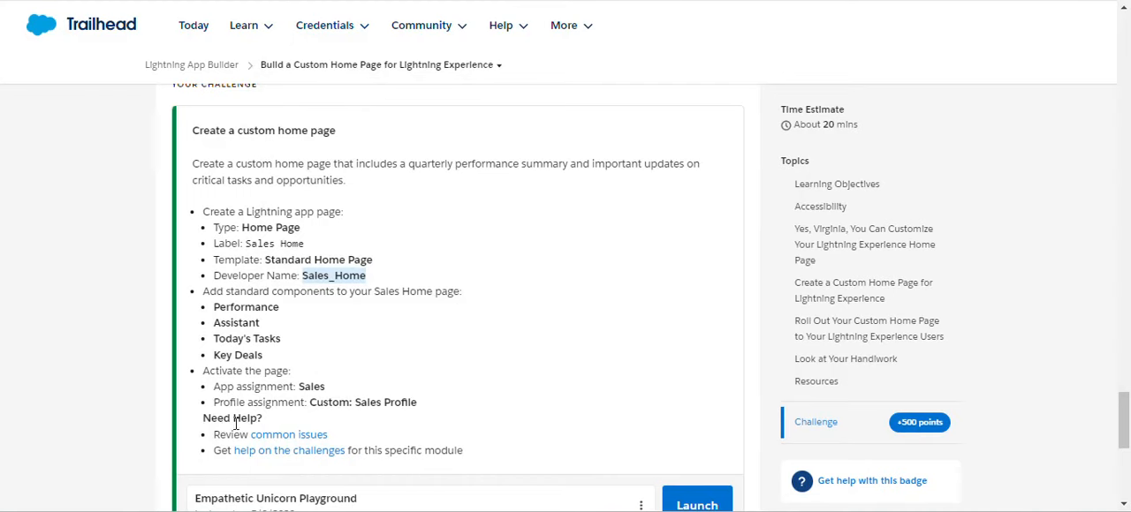
Check the app and profile assignments the challenge requires and view the page's App Default assignments.
{"action": "left_click_drag", "start_coordinate": [222, 386], "coordinate": [334, 395]}
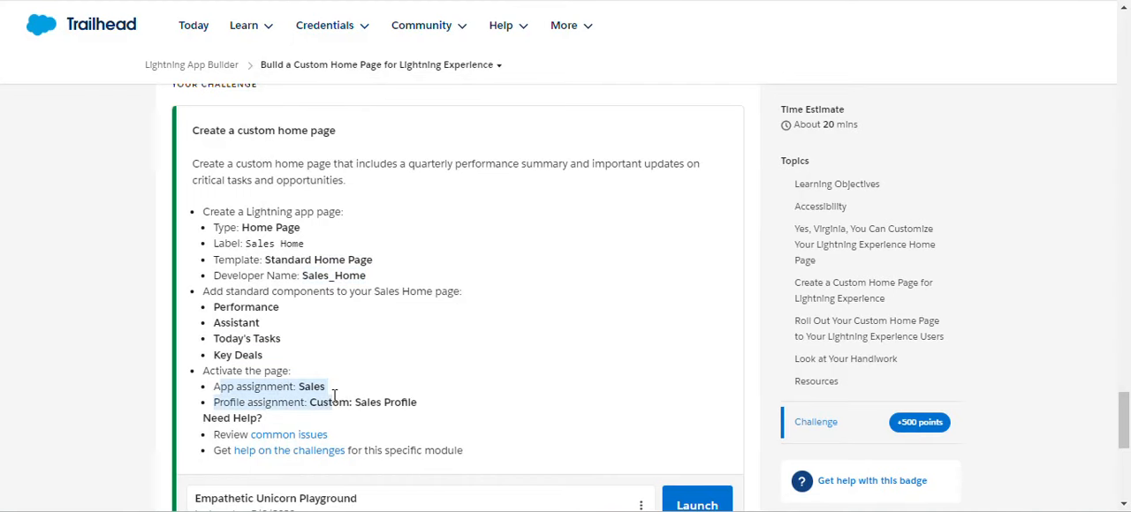
{"action": "left_click", "coordinate": [401, 397]}
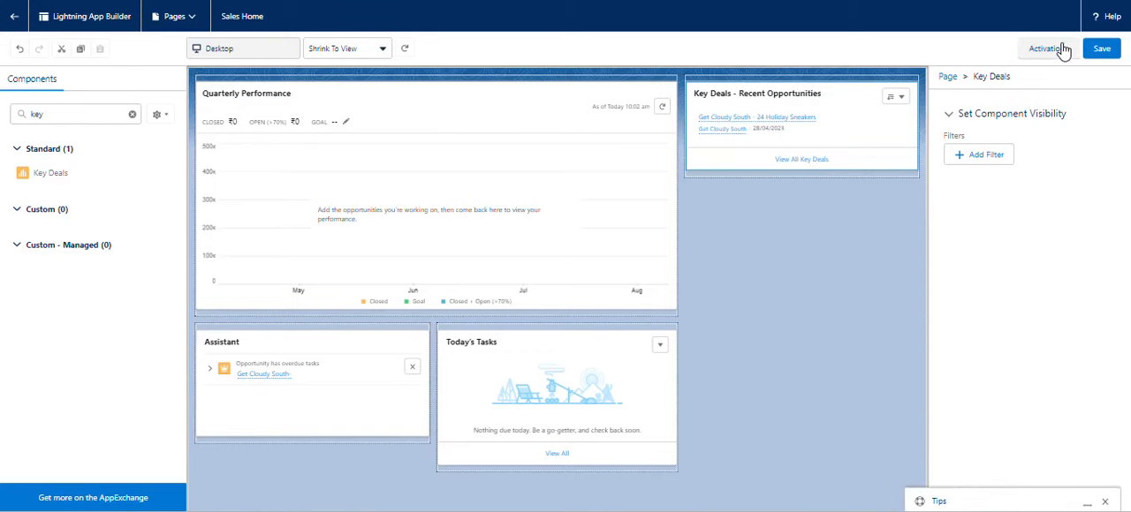
{"action": "left_click", "coordinate": [1052, 48]}
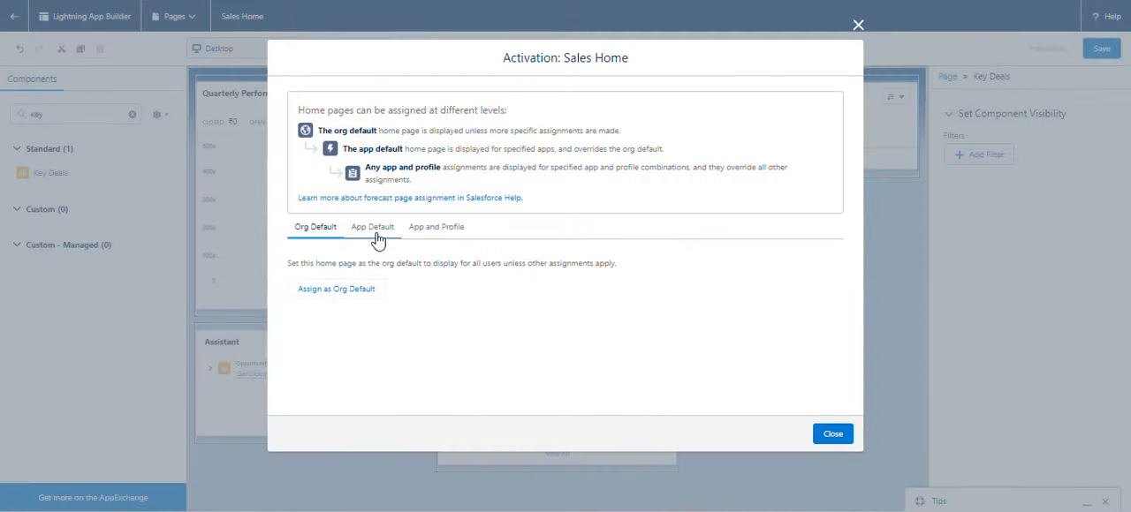
{"action": "left_click", "coordinate": [369, 231]}
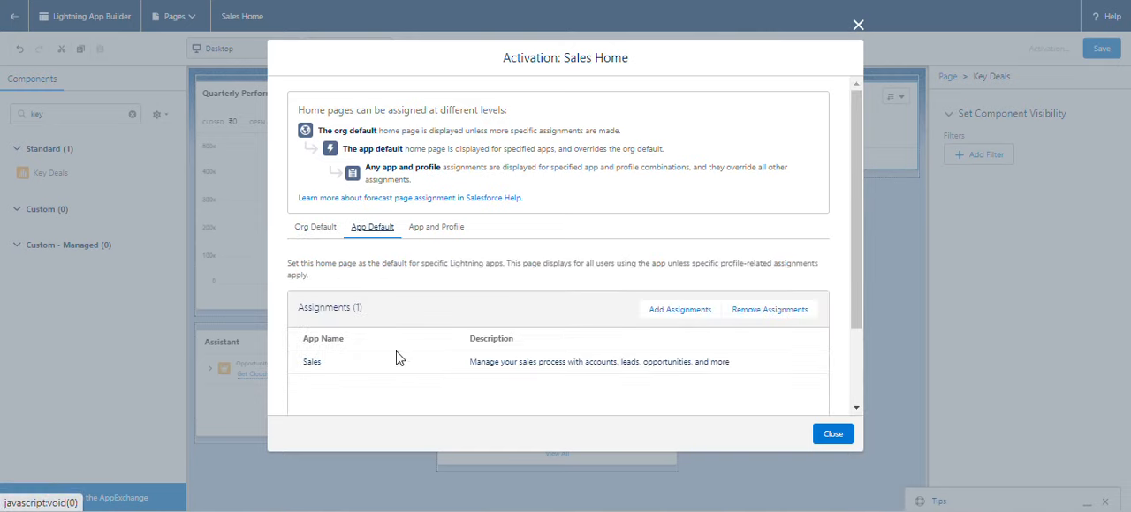
{"action": "left_click", "coordinate": [682, 313]}
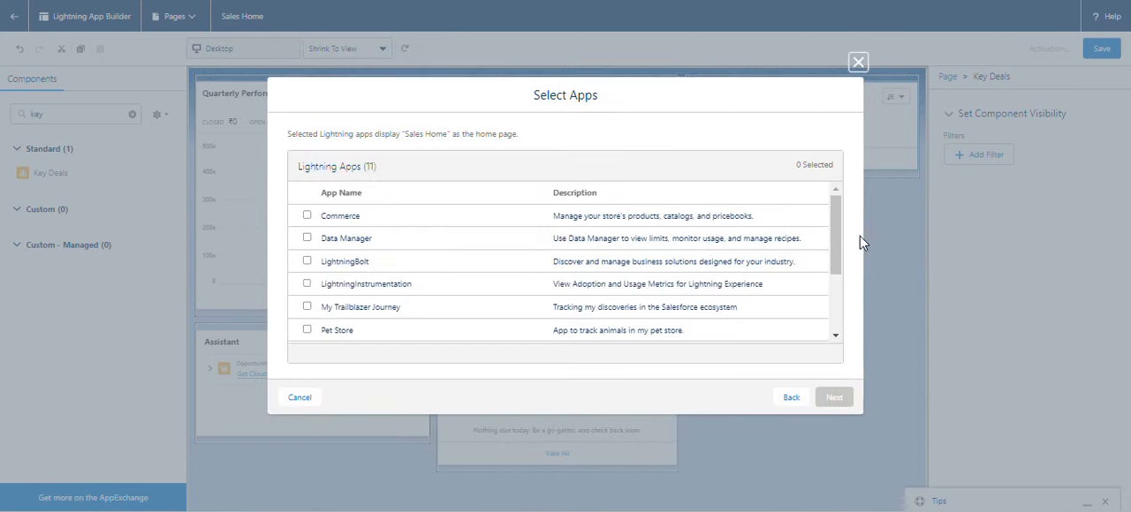
{"action": "left_click_drag", "start_coordinate": [837, 254], "coordinate": [836, 330]}
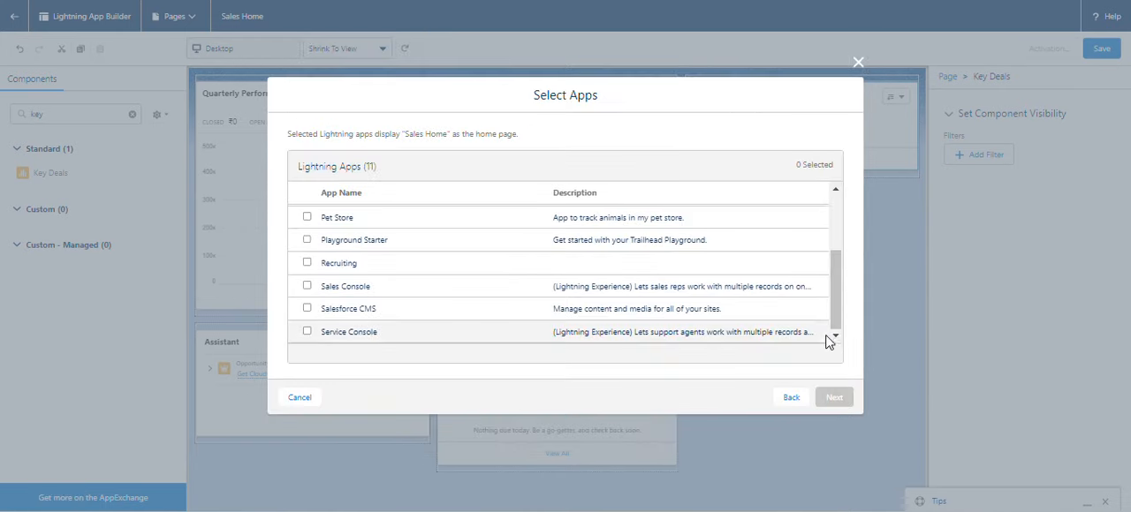
{"action": "left_click_drag", "start_coordinate": [839, 309], "coordinate": [836, 205]}
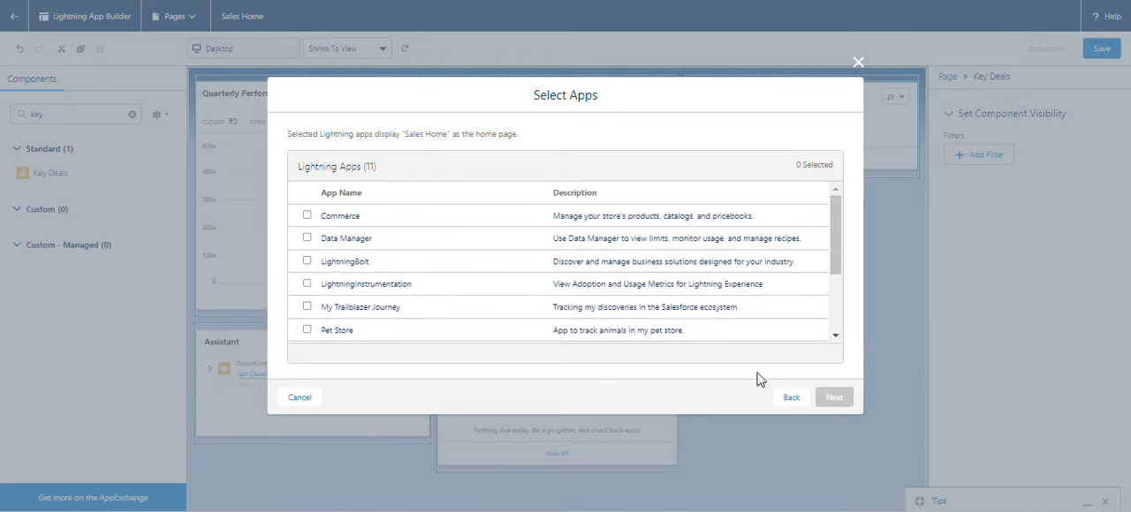
{"action": "left_click", "coordinate": [786, 397]}
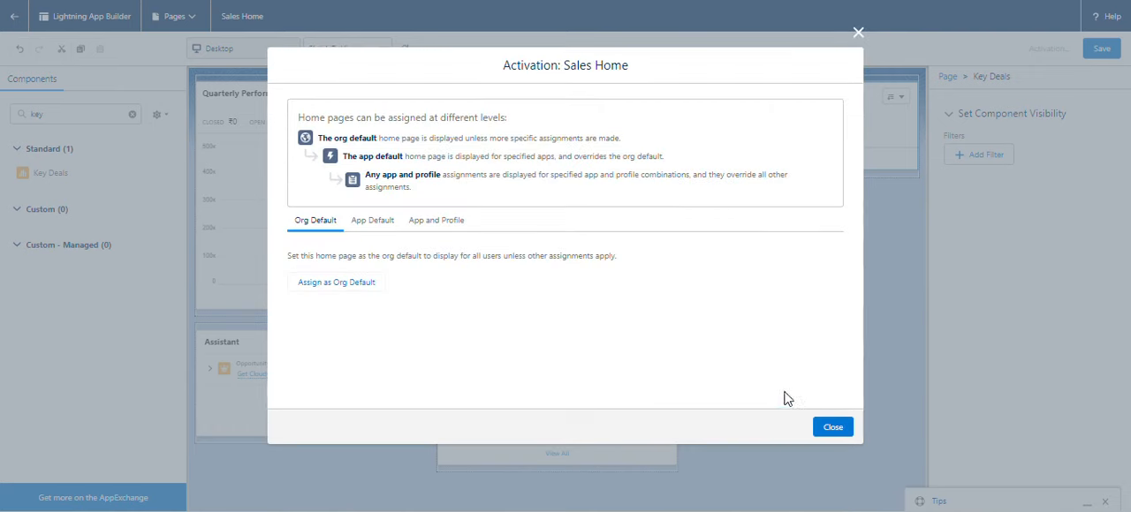
Review the App Default assignments of Sales Home, close the activation settings and save the page again.
{"action": "left_click", "coordinate": [380, 230]}
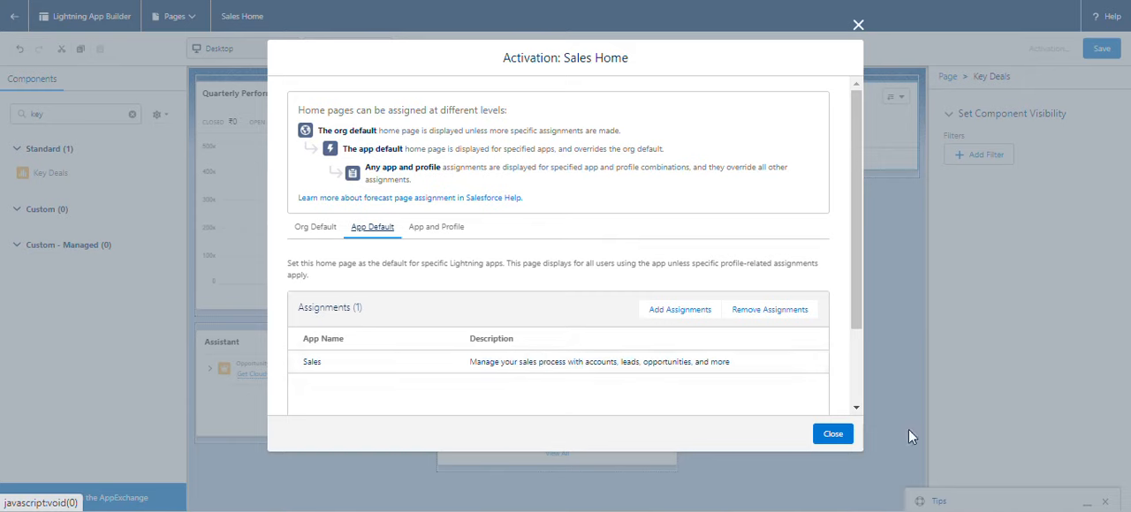
{"action": "left_click", "coordinate": [833, 434]}
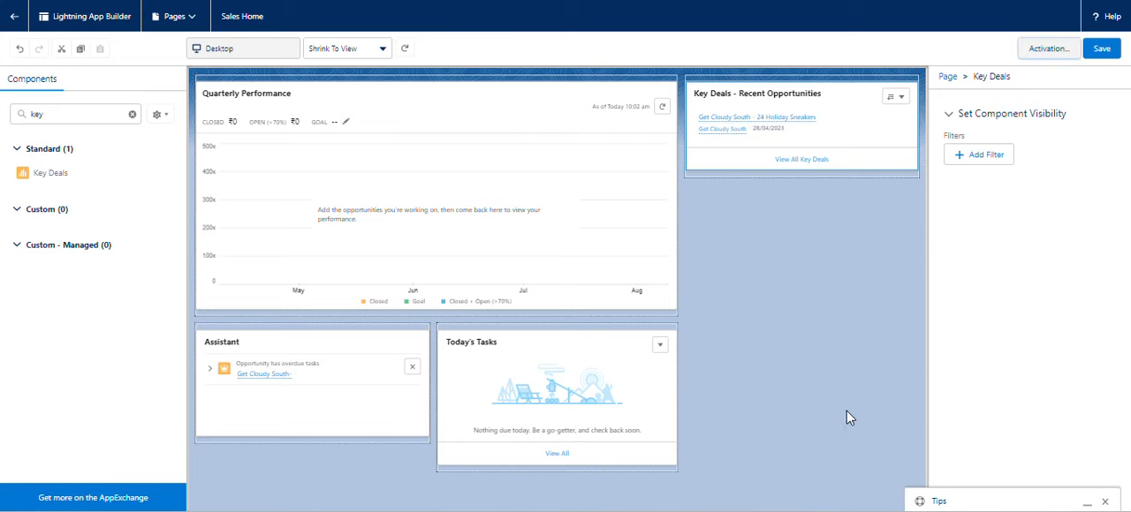
{"action": "left_click", "coordinate": [1111, 50]}
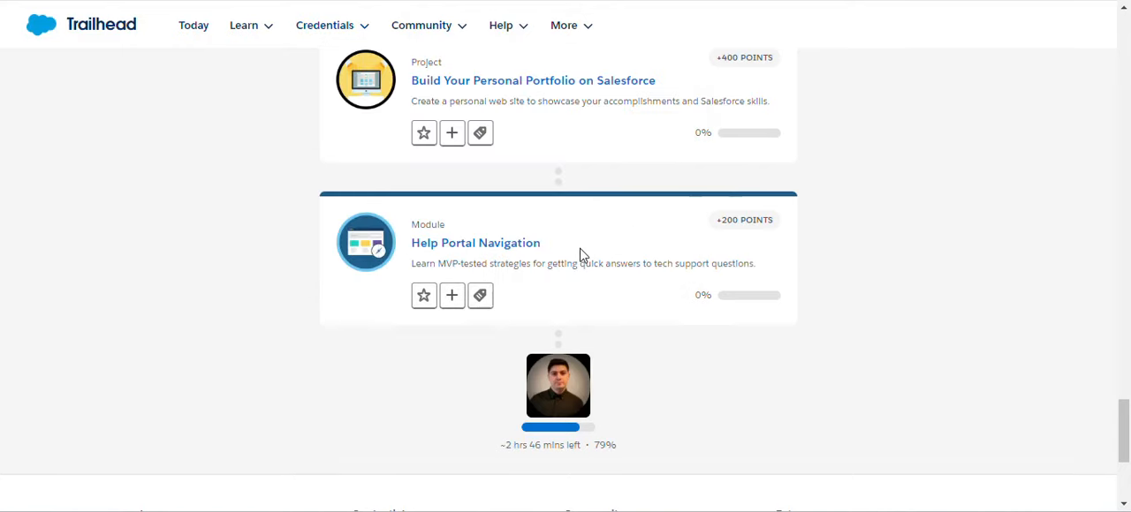
Switch to Trailhead and submit the custom home page challenge for checking.
{"action": "mouse_move", "coordinate": [329, 33]}
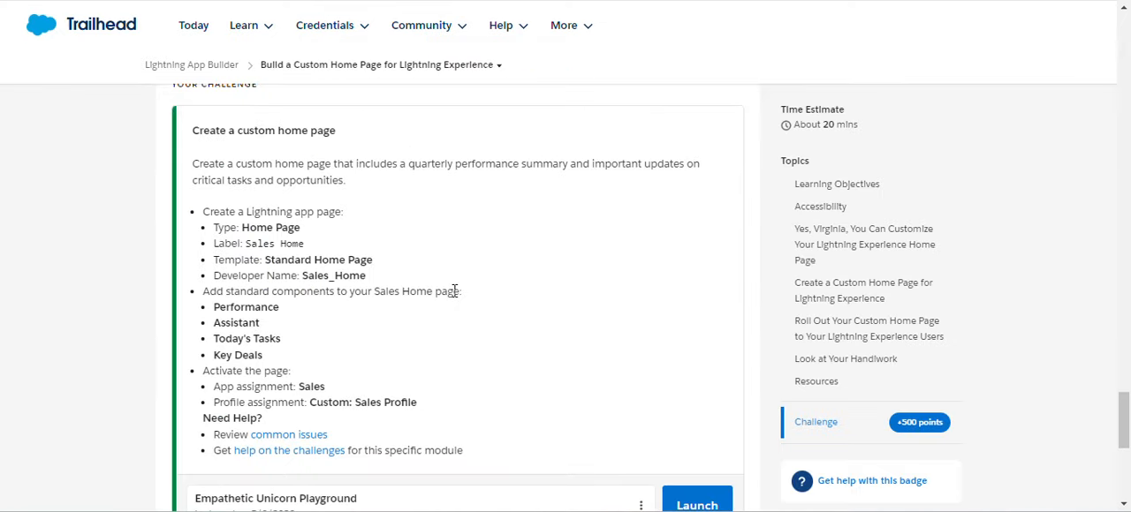
{"action": "scroll", "coordinate": [457, 291], "scroll_direction": "down", "scroll_amount": 3}
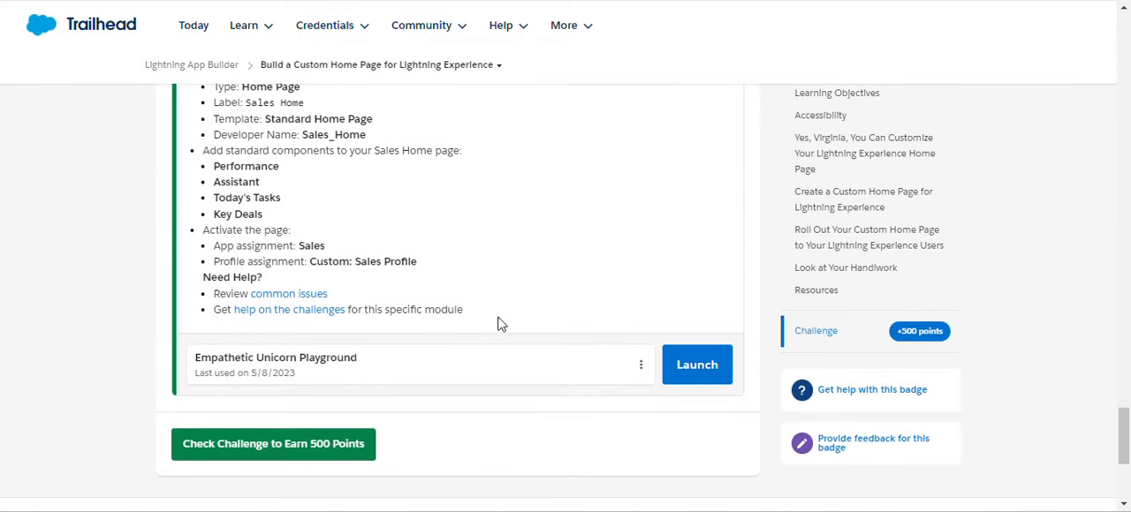
{"action": "left_click", "coordinate": [330, 447]}
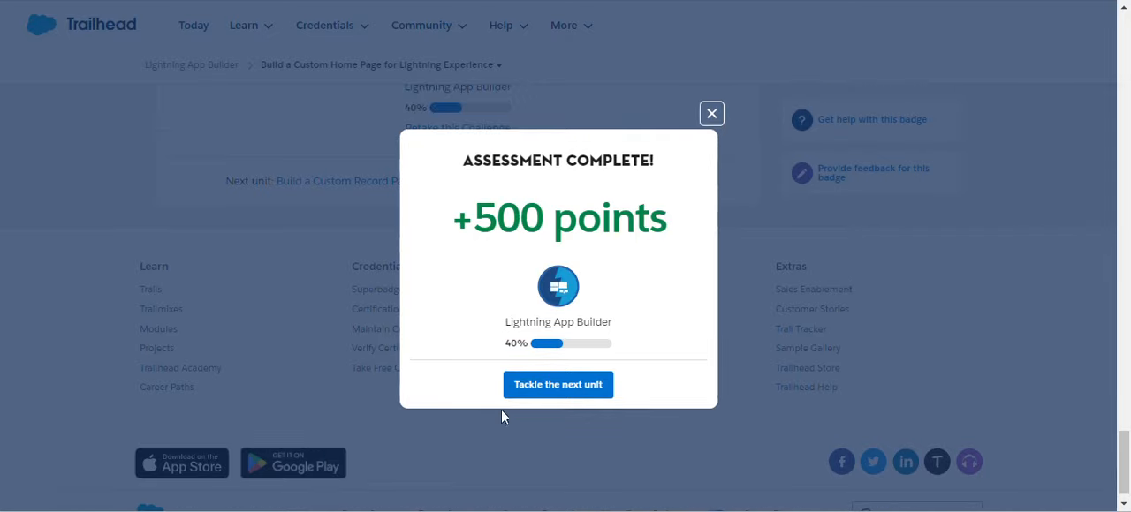
Proceed to the next Trailhead unit and read the requirements of its custom record page challenge.
{"action": "left_click", "coordinate": [579, 398]}
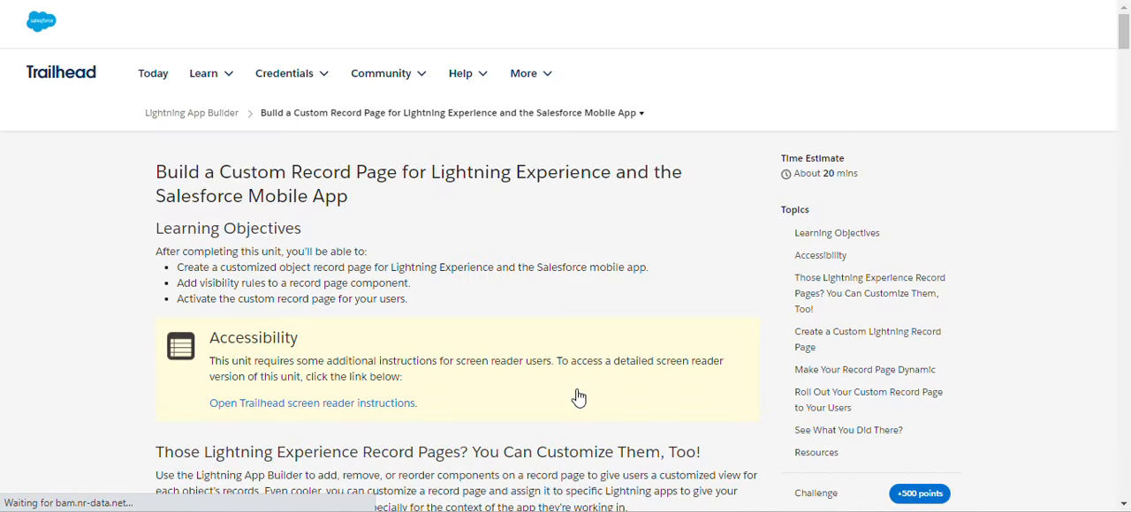
{"action": "scroll", "coordinate": [449, 345], "scroll_direction": "down", "scroll_amount": 20}
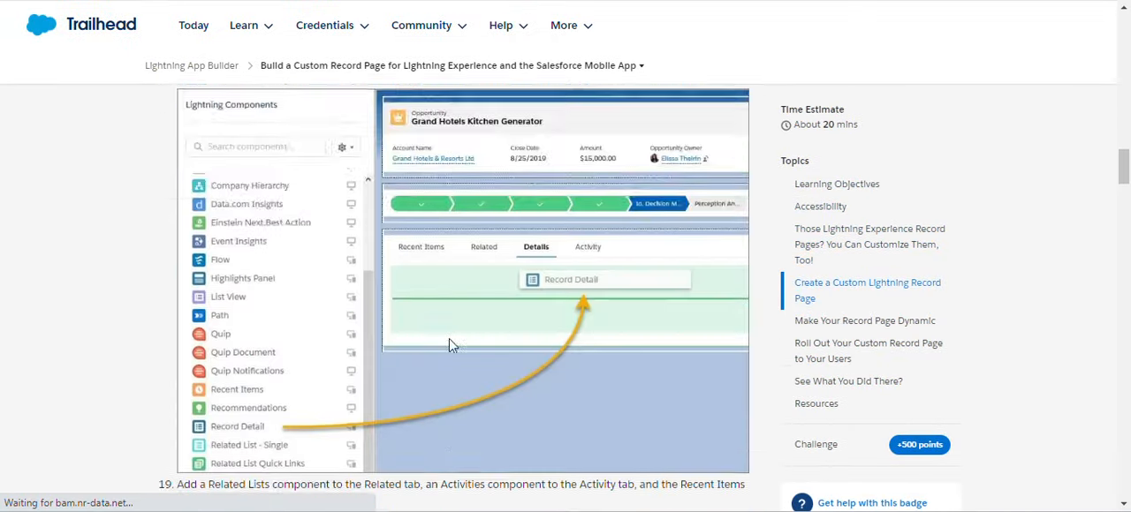
{"action": "scroll", "coordinate": [449, 345], "scroll_direction": "down", "scroll_amount": 20}
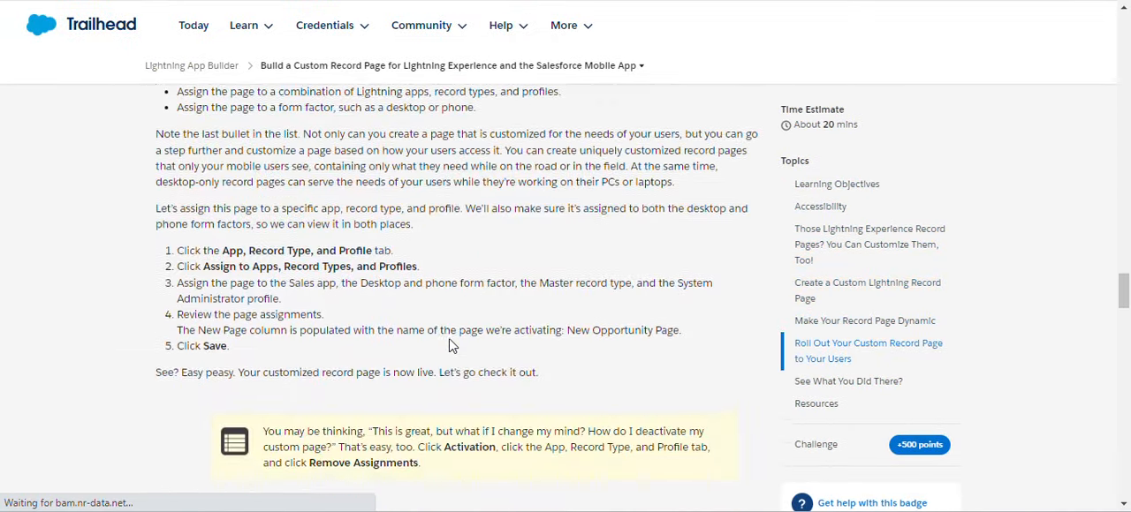
{"action": "scroll", "coordinate": [448, 345], "scroll_direction": "down", "scroll_amount": 20}
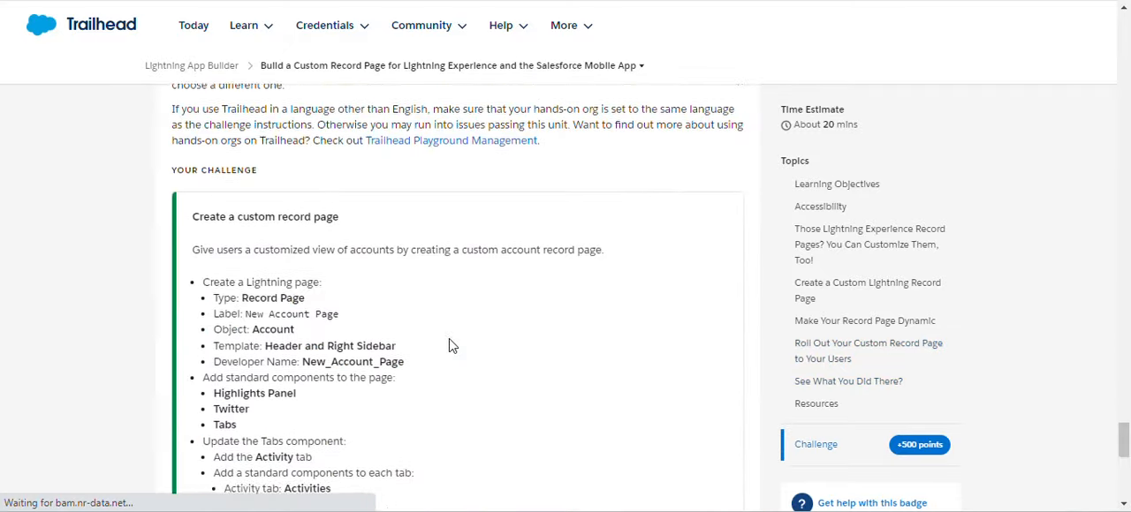
{"action": "scroll", "coordinate": [449, 344], "scroll_direction": "down", "scroll_amount": 2}
{"action": "scroll", "coordinate": [449, 345], "scroll_direction": "up", "scroll_amount": 1}
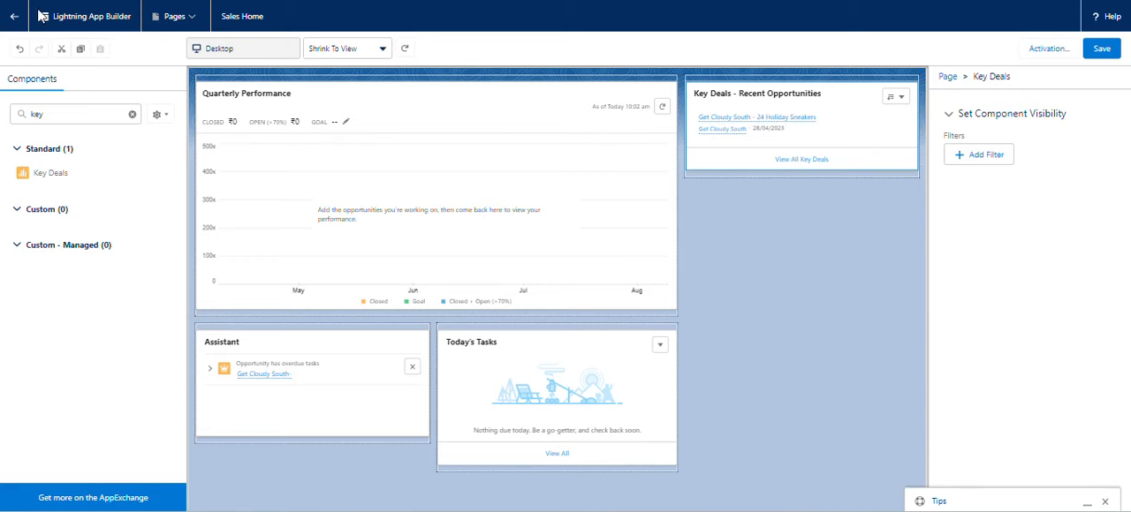
Leave the Sales Home editor for the Lightning Pages list in Setup and check the page type required by the challenge.
{"action": "left_click", "coordinate": [10, 17]}
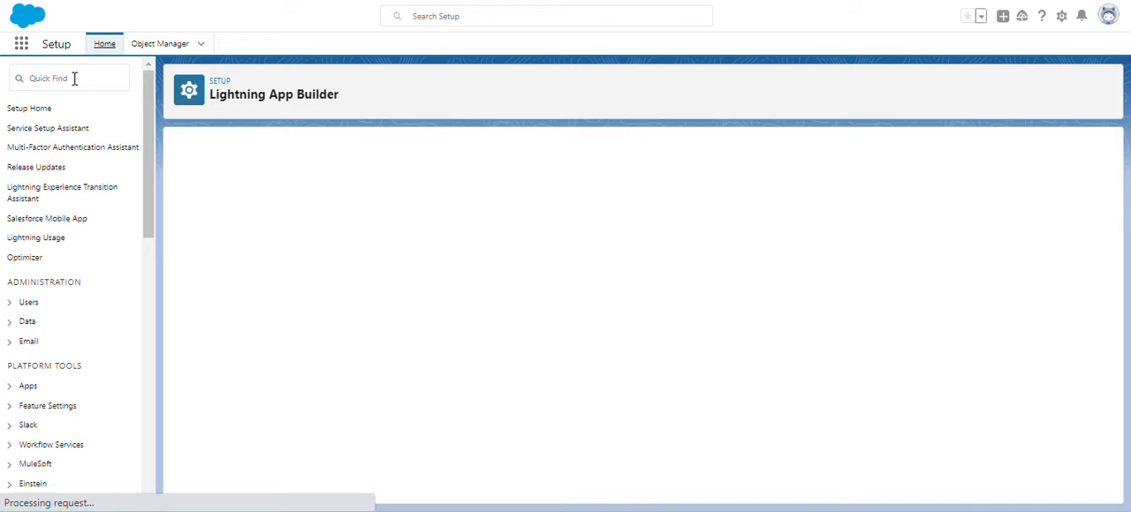
{"action": "left_click", "coordinate": [75, 78]}
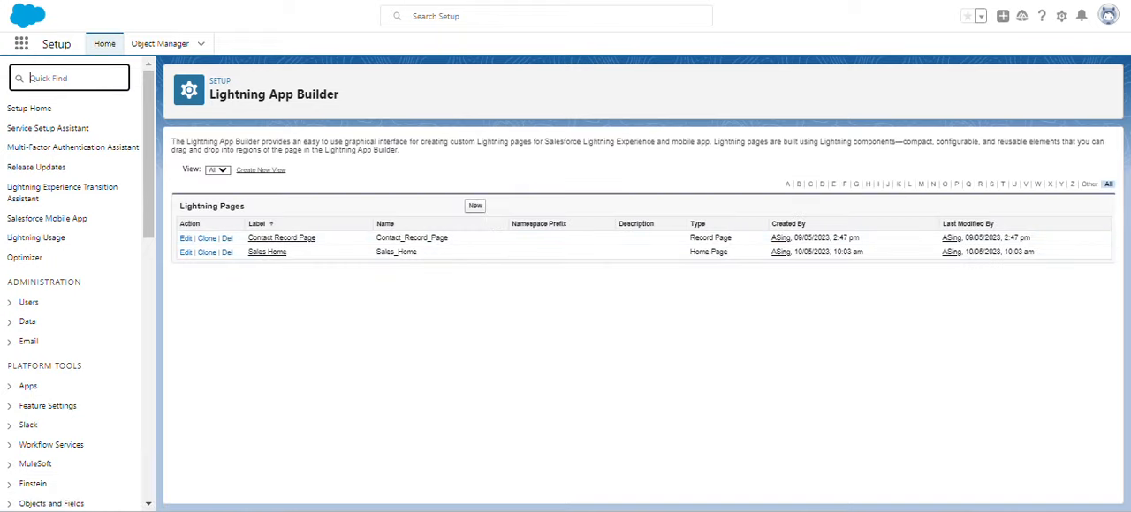
{"action": "key", "text": "ctrl+shift+Tab"}
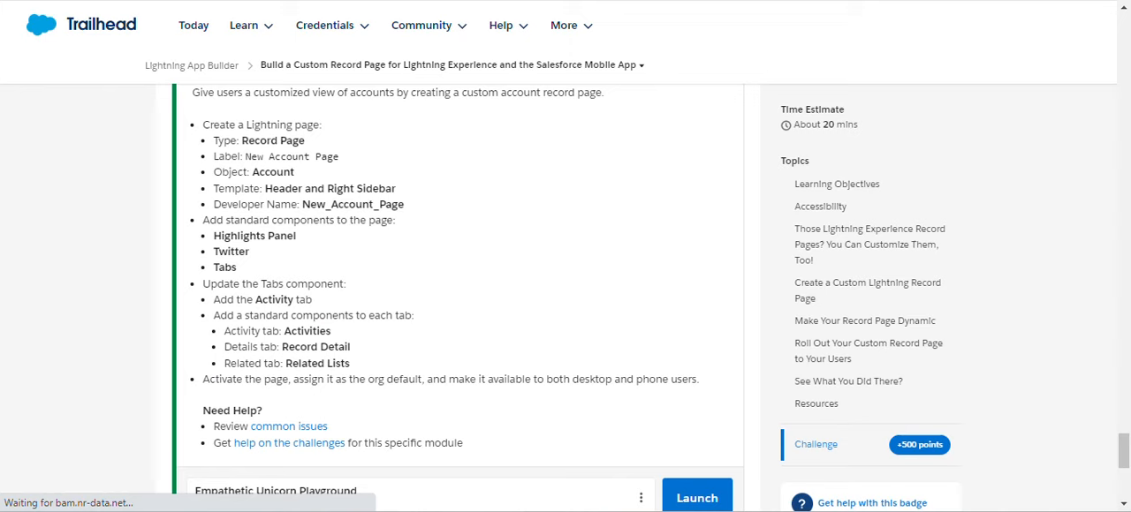
{"action": "key", "text": "ctrl+Tab"}
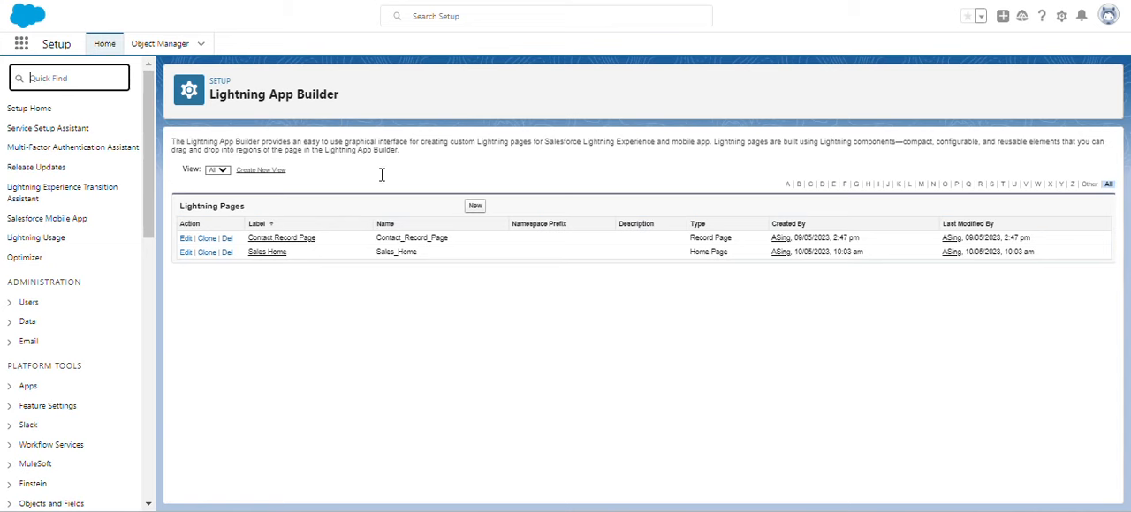
Start a new Lightning page of type Record Page and proceed to its label and object settings.
{"action": "left_click", "coordinate": [476, 207]}
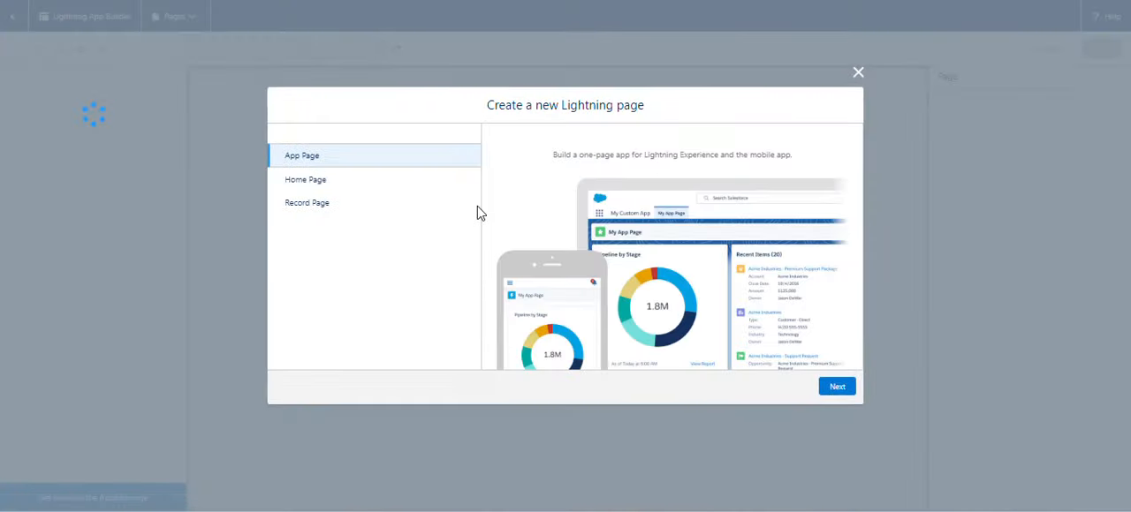
{"action": "left_click", "coordinate": [407, 205]}
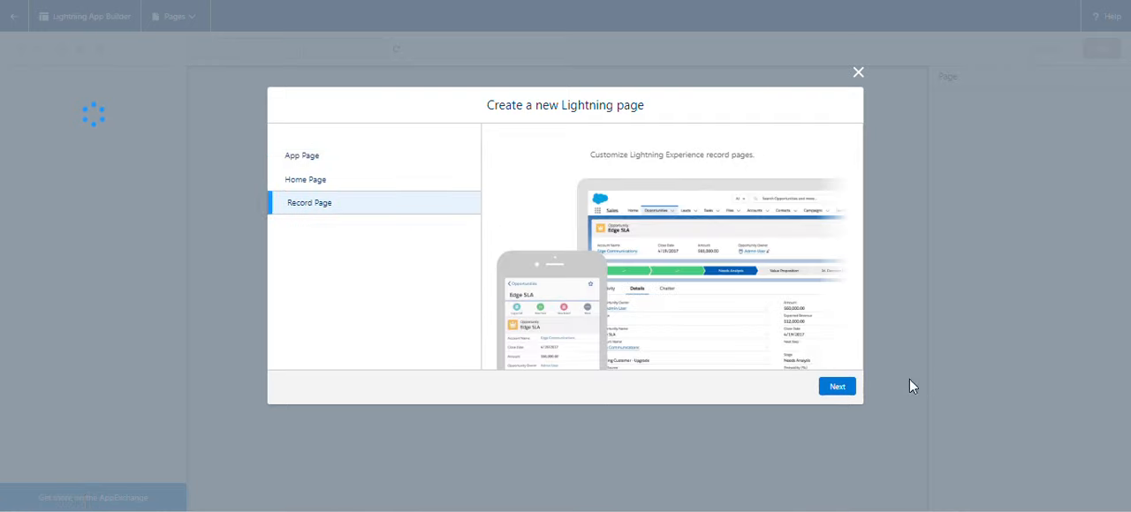
{"action": "left_click", "coordinate": [845, 390]}
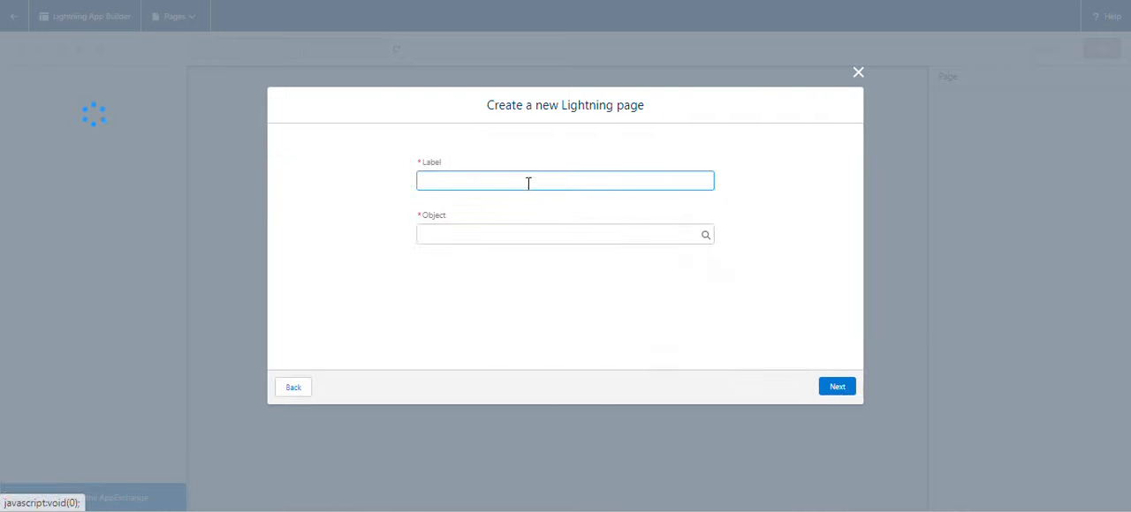
Copy the required page label from the Trailhead challenge and set the new Lightning page's label to New Account Page.
{"action": "left_click", "coordinate": [415, 1]}
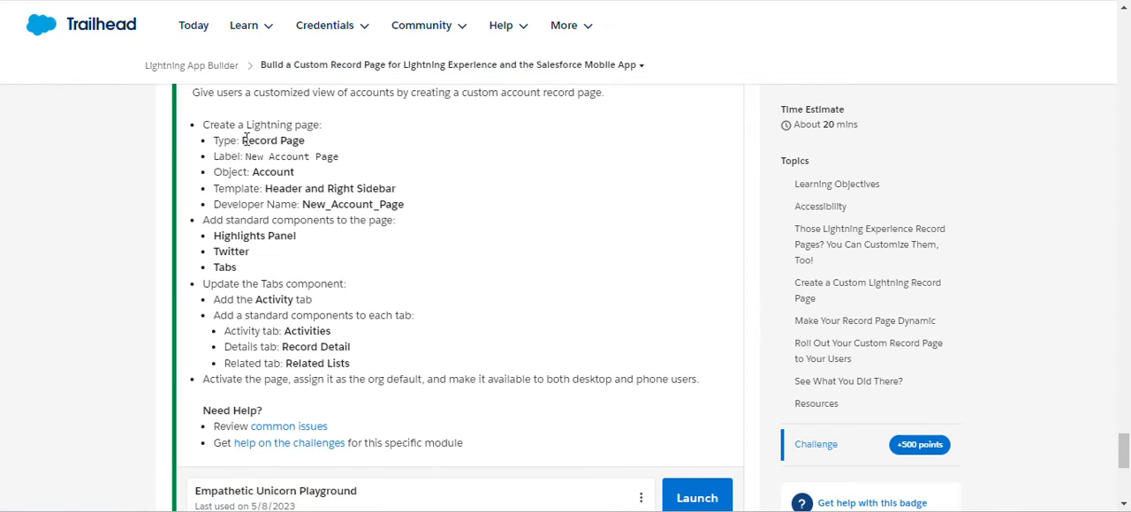
{"action": "left_click_drag", "start_coordinate": [245, 157], "coordinate": [345, 164]}
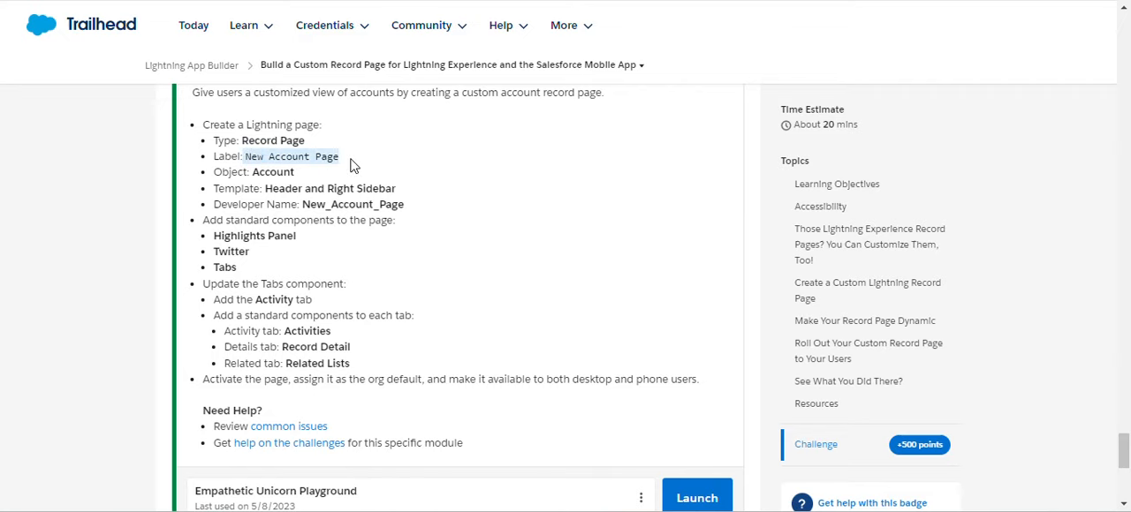
{"action": "left_click", "coordinate": [272, 156]}
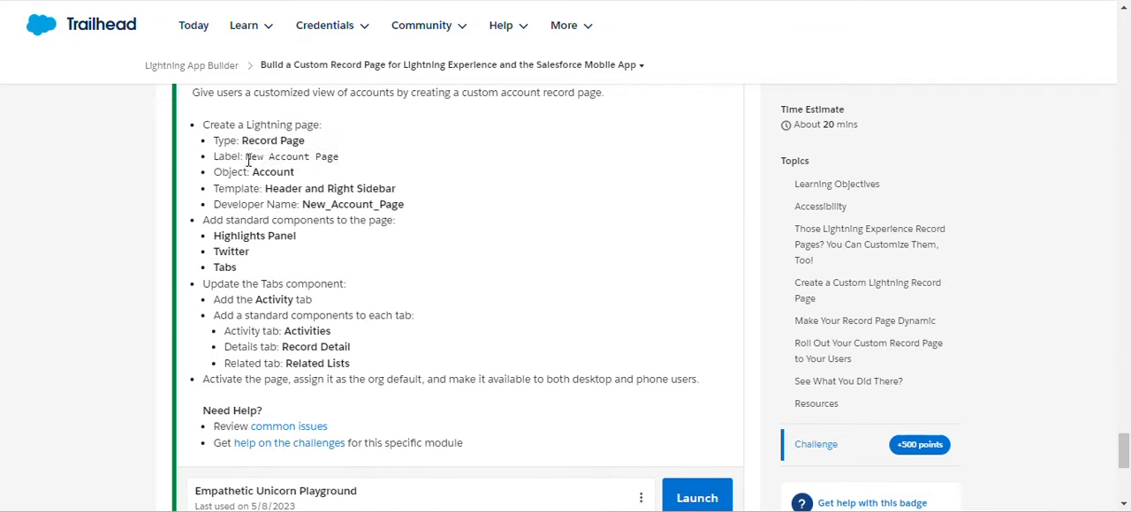
{"action": "left_click_drag", "start_coordinate": [246, 157], "coordinate": [349, 164]}
{"action": "key", "text": "ctrl+c"}
{"action": "key", "text": "alt+Tab"}
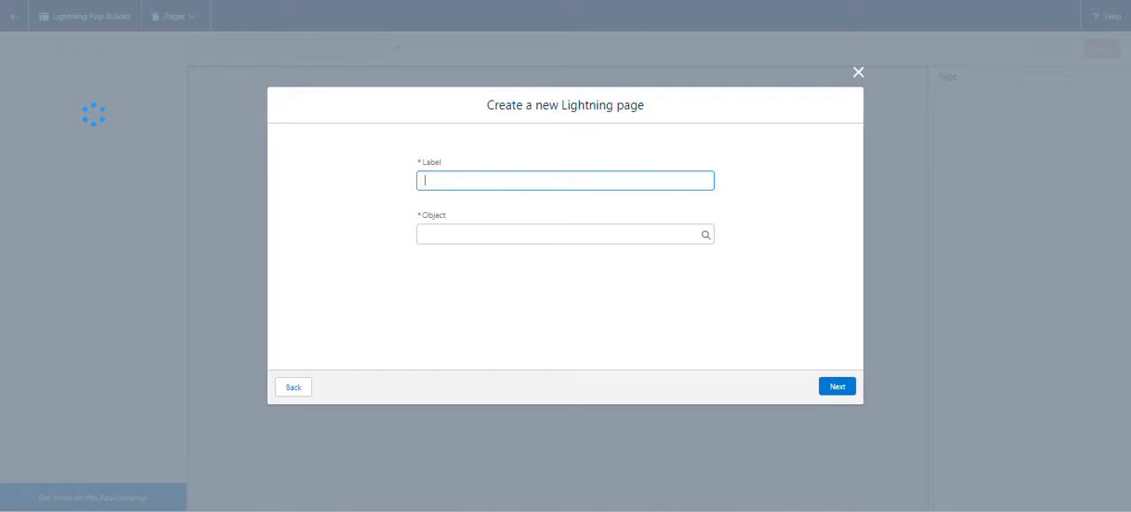
{"action": "key", "text": "ctrl+v"}
{"action": "key", "text": "alt+Tab"}
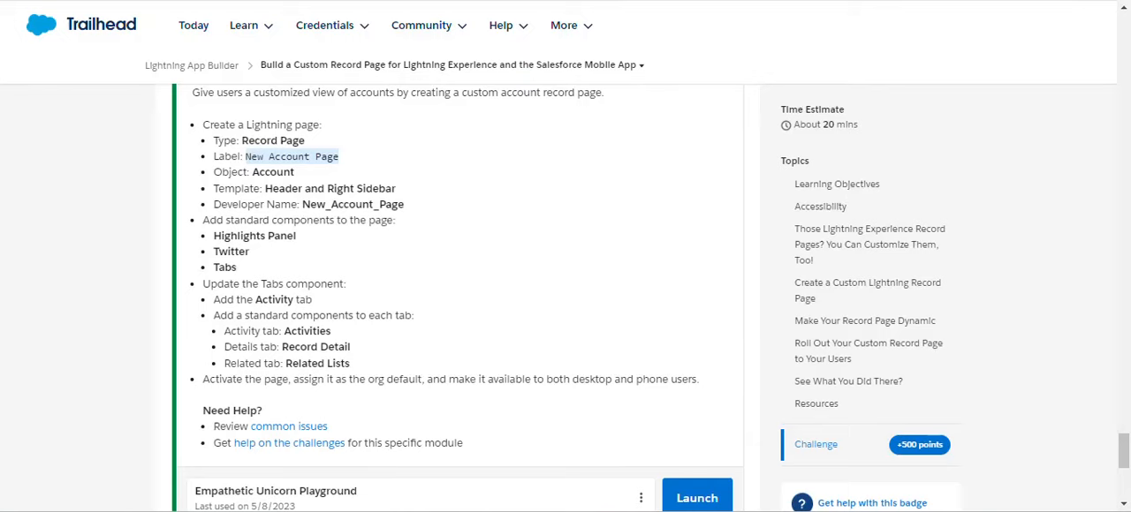
{"action": "key", "text": "alt+Tab"}
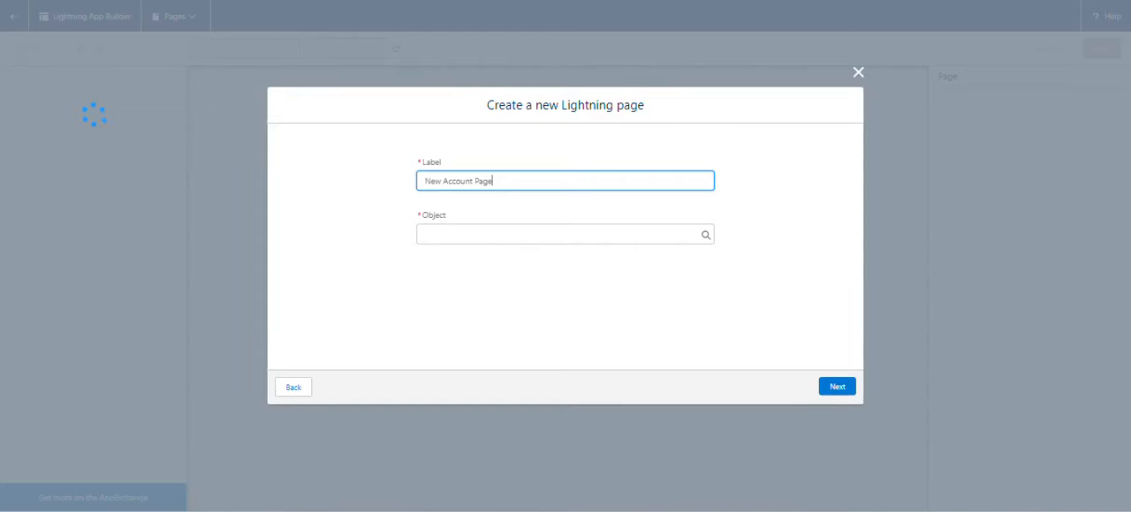
Choose Account as the page's object and create the page with the Header and Right Sidebar template.
{"action": "left_click", "coordinate": [481, 233]}
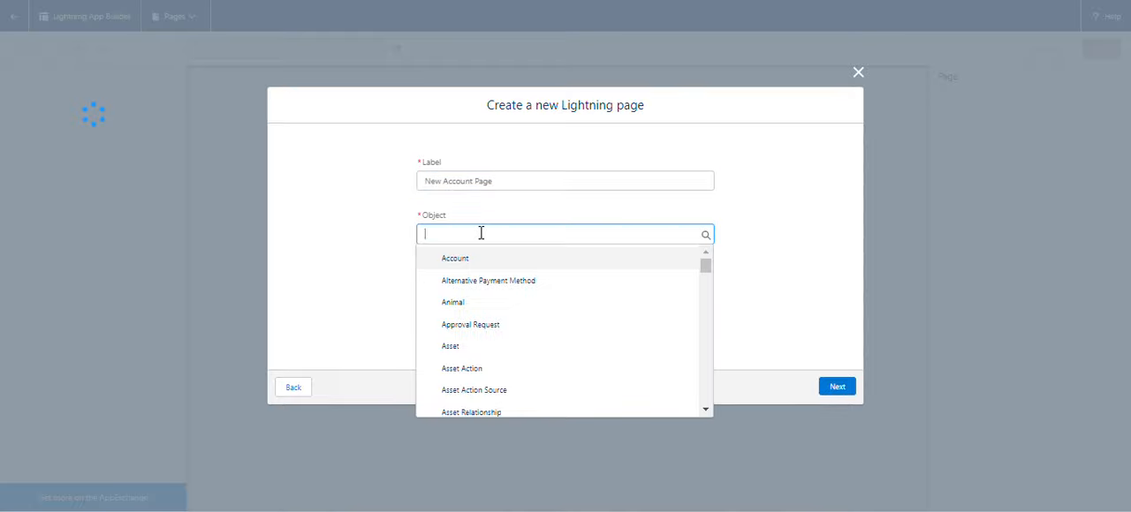
{"action": "left_click", "coordinate": [467, 265]}
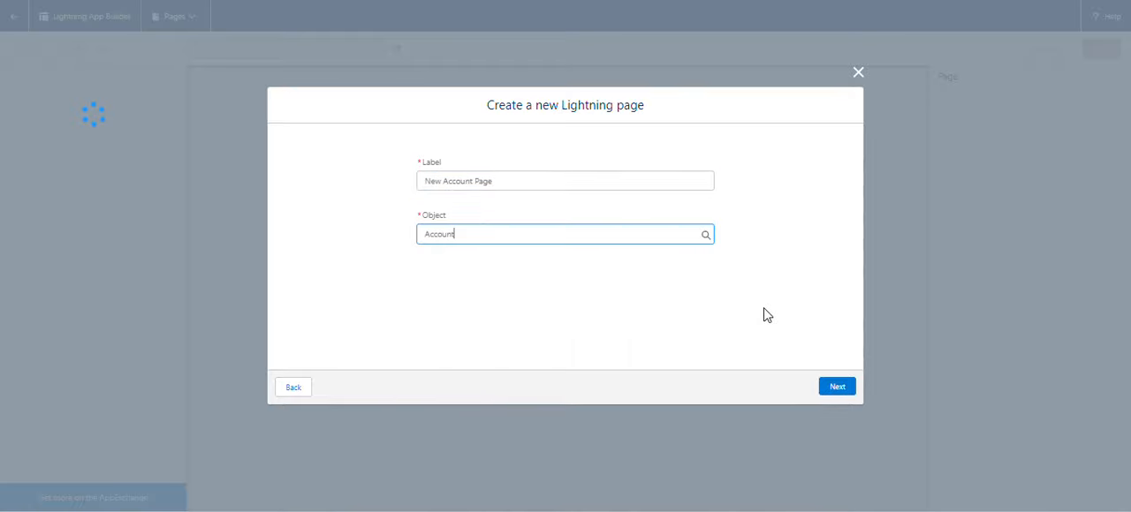
{"action": "left_click", "coordinate": [838, 394]}
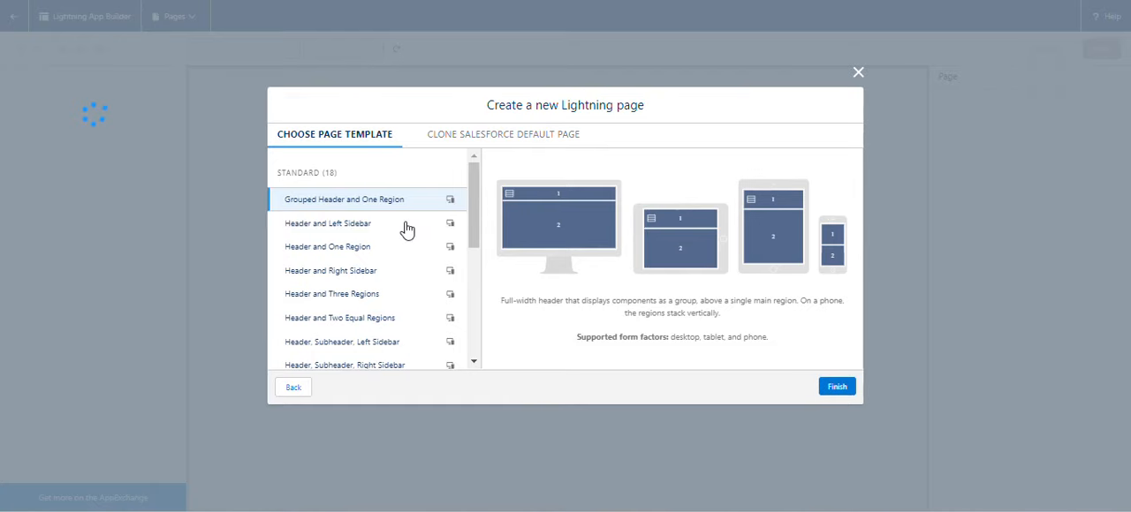
{"action": "left_click", "coordinate": [364, 272]}
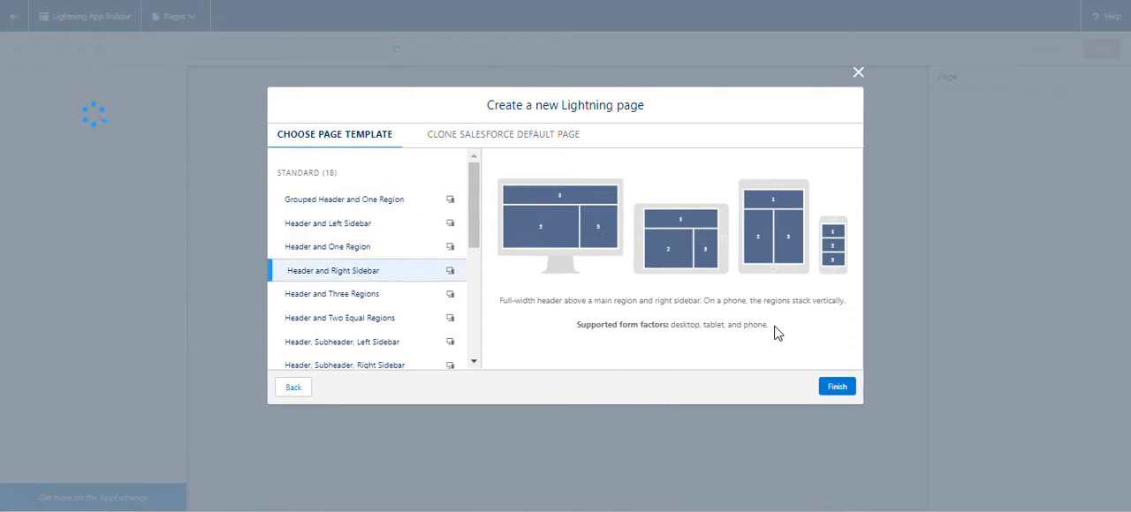
{"action": "left_click", "coordinate": [840, 389]}
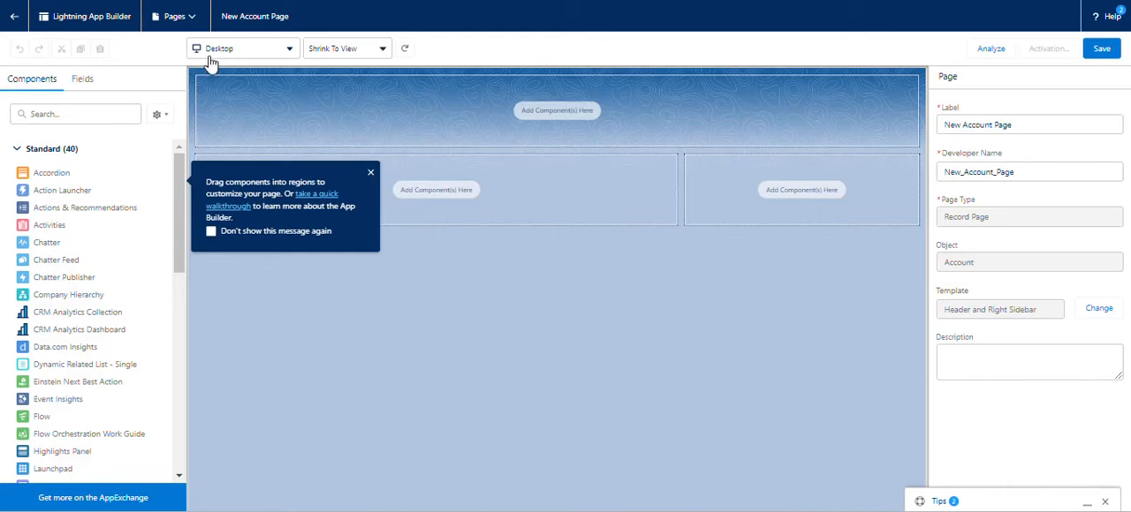
Place the Highlights Panel component in the header region and the Twitter component in the main region below it.
{"action": "left_click", "coordinate": [43, 115]}
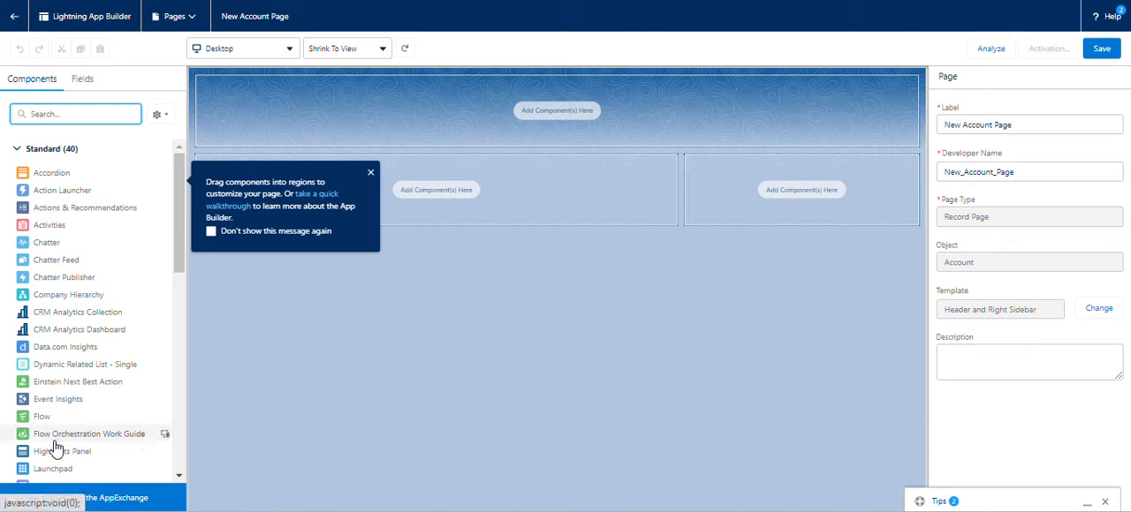
{"action": "left_click_drag", "start_coordinate": [53, 455], "coordinate": [324, 103]}
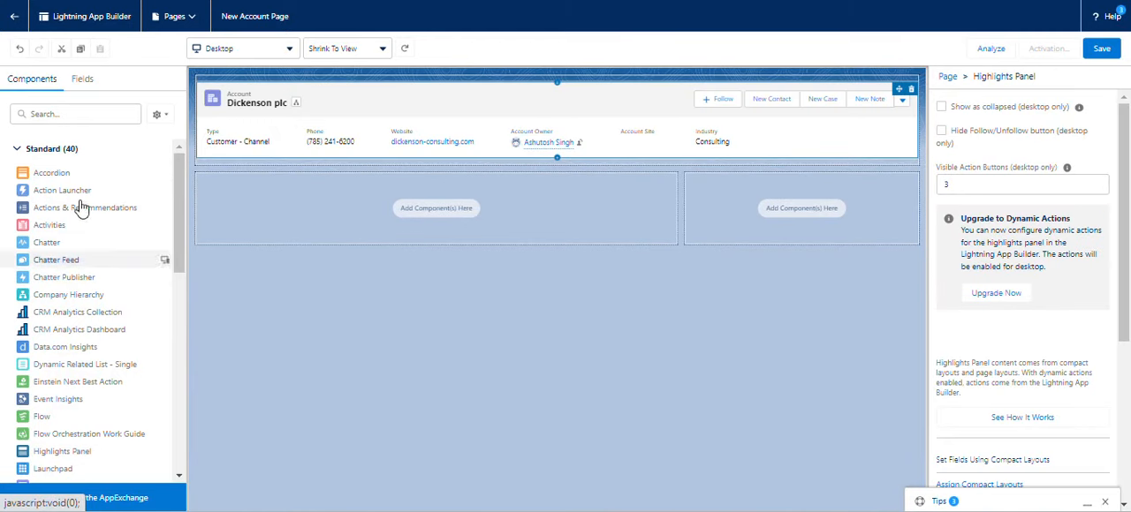
{"action": "left_click", "coordinate": [64, 115]}
{"action": "type", "text": "t"}
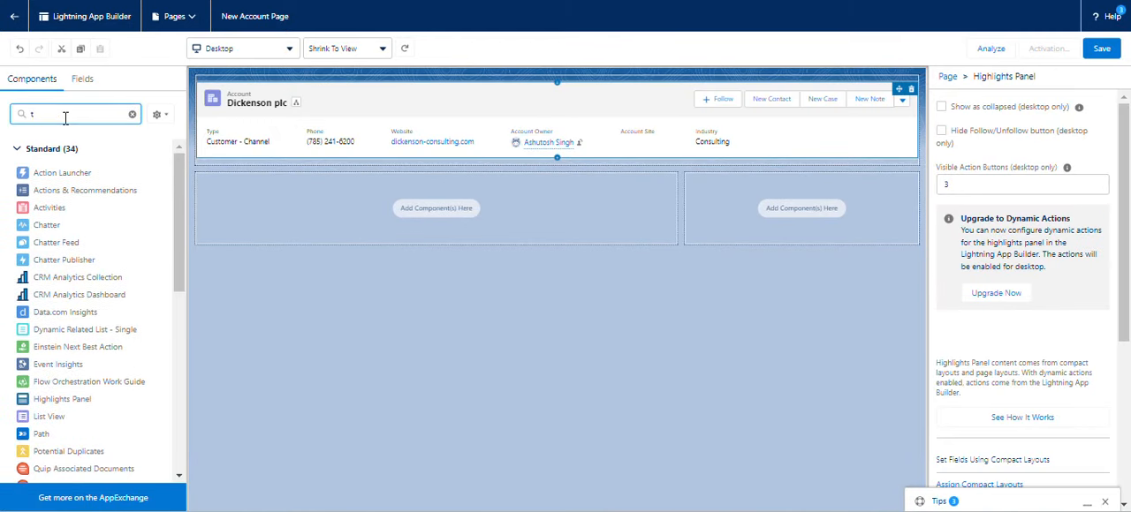
{"action": "type", "text": "w"}
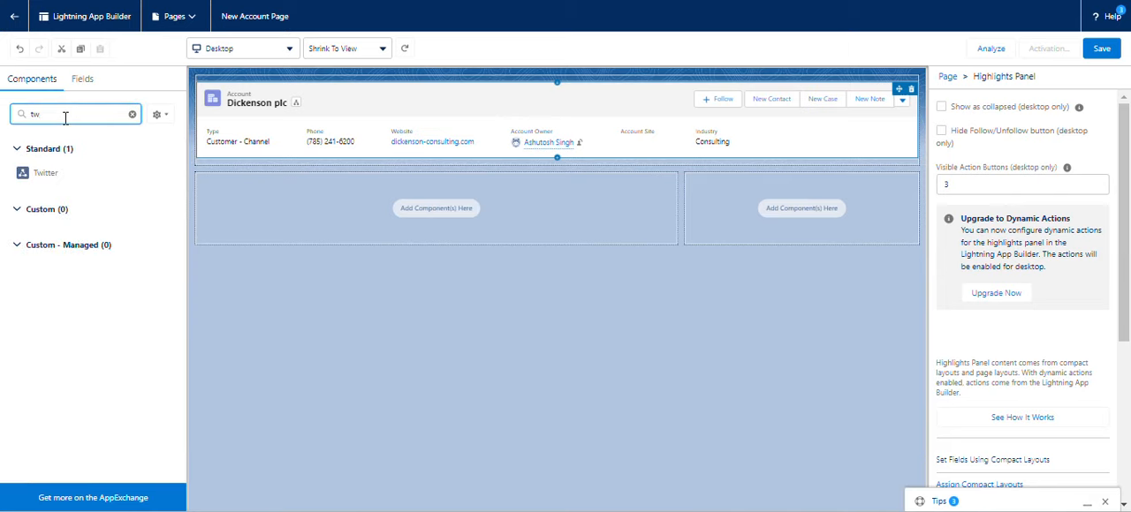
{"action": "left_click_drag", "start_coordinate": [49, 174], "coordinate": [247, 202]}
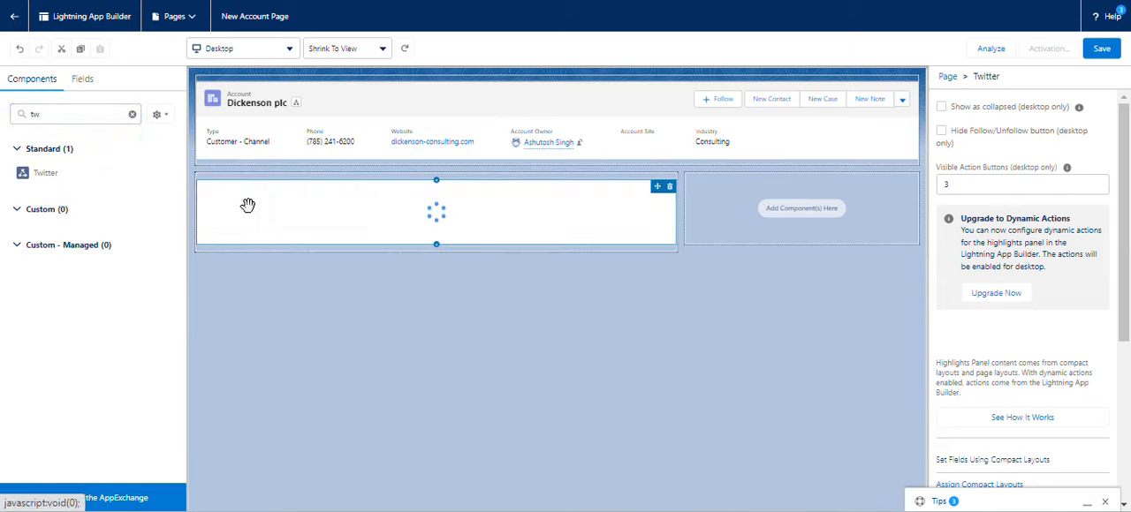
Find the standard Tabs component and place it in the page's sidebar region.
{"action": "left_click", "coordinate": [133, 116]}
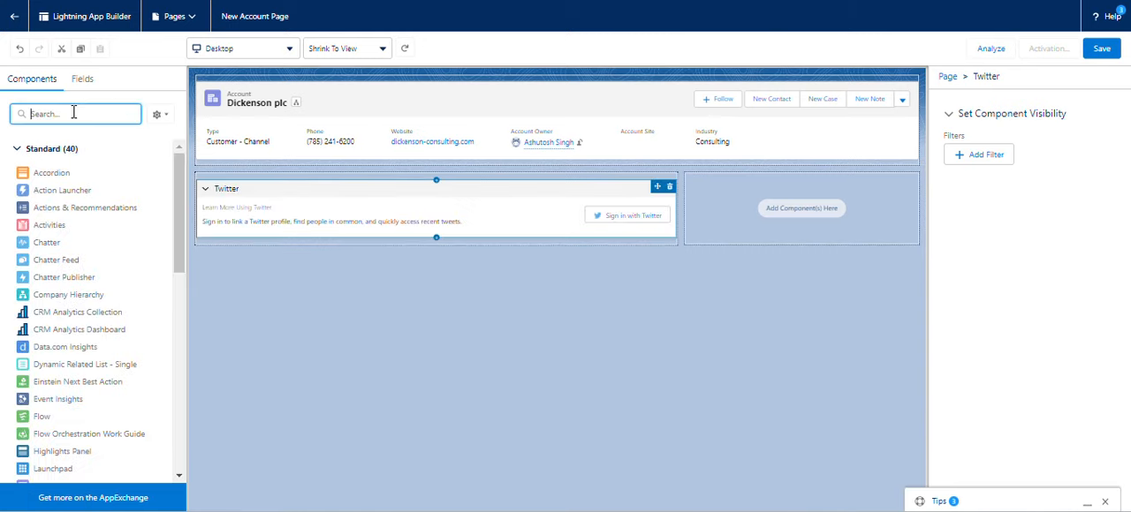
{"action": "type", "text": "ta"}
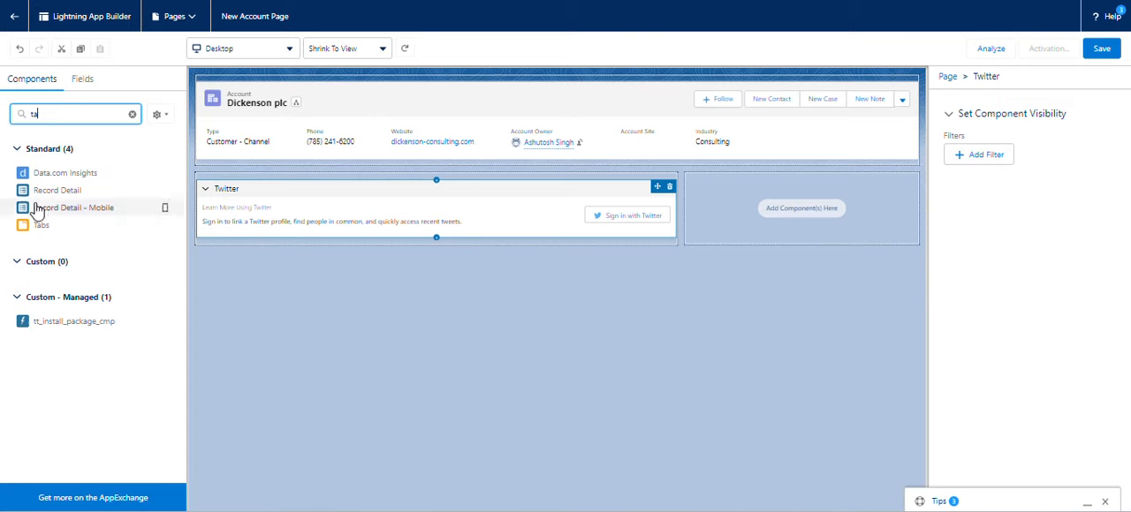
{"action": "left_click_drag", "start_coordinate": [39, 226], "coordinate": [707, 216]}
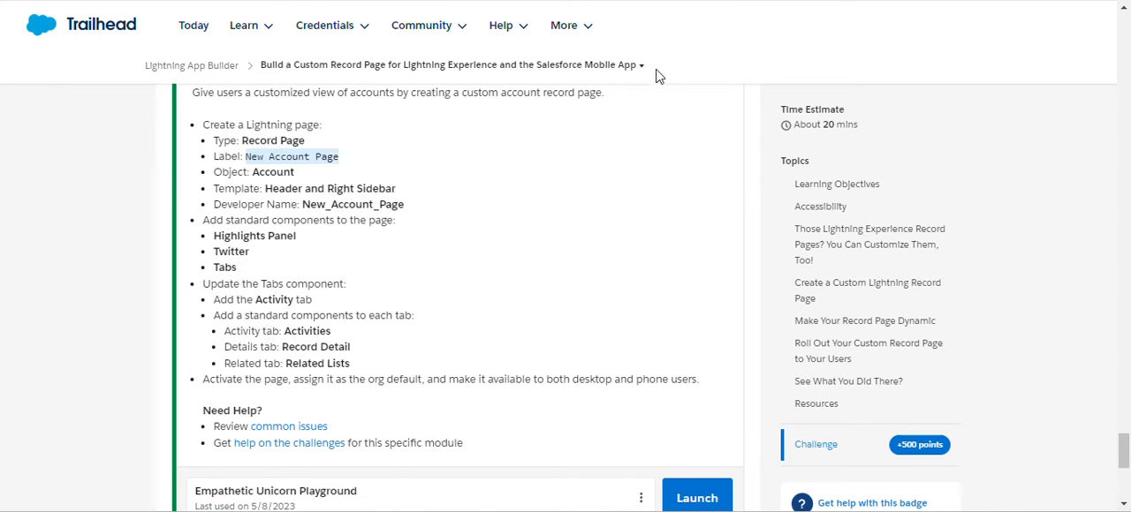
Check the challenge's tab requirements, then add a third tab to the Tabs component with the standard label Activity.
{"action": "left_click", "coordinate": [380, 0]}
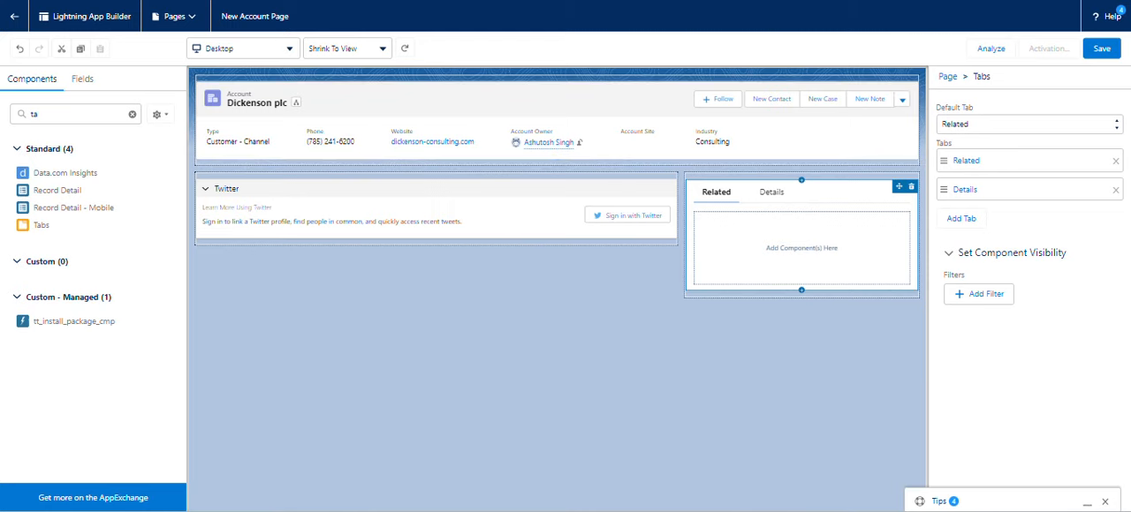
{"action": "left_click", "coordinate": [963, 224]}
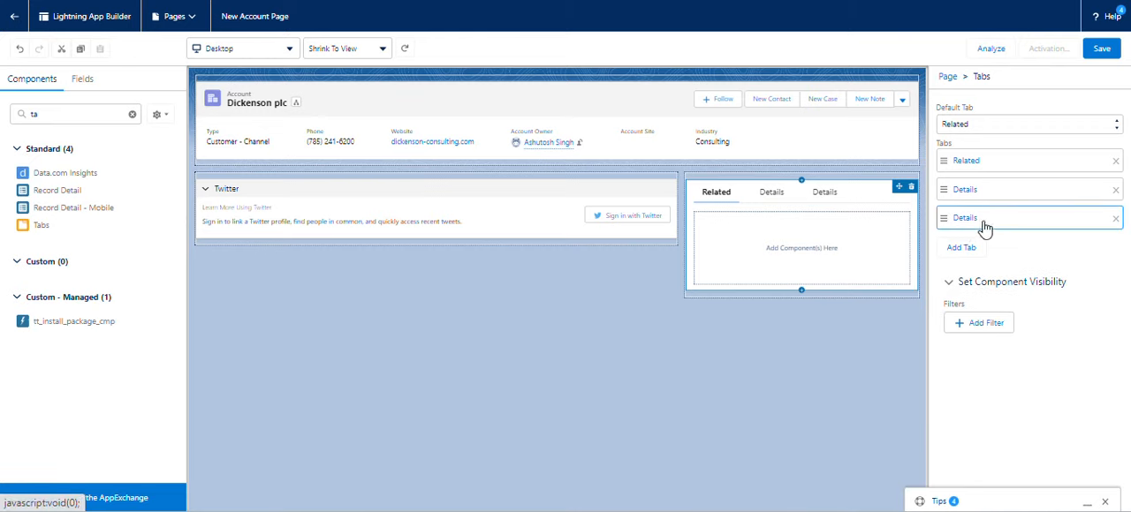
{"action": "left_click", "coordinate": [985, 226]}
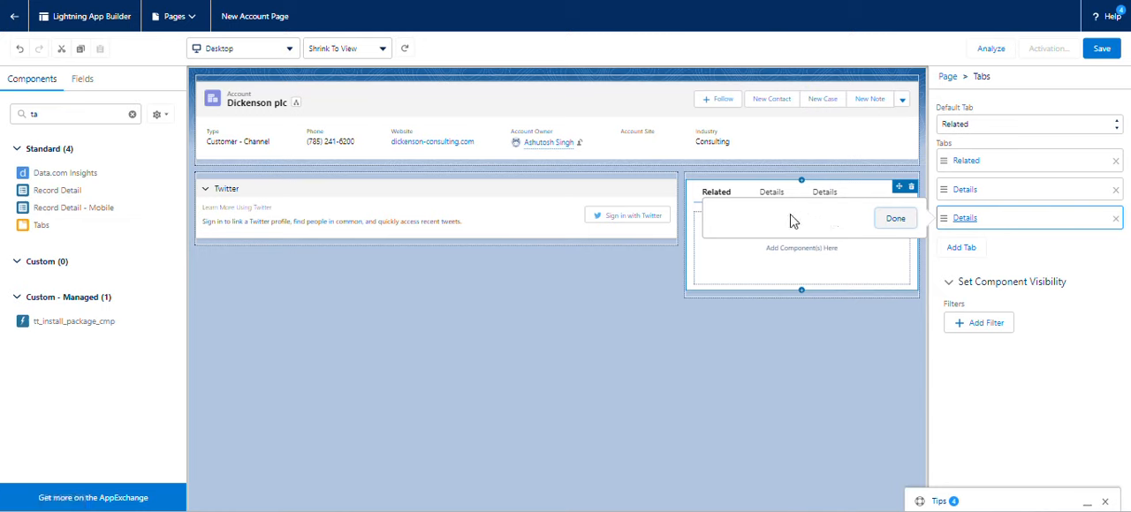
{"action": "left_click", "coordinate": [795, 236]}
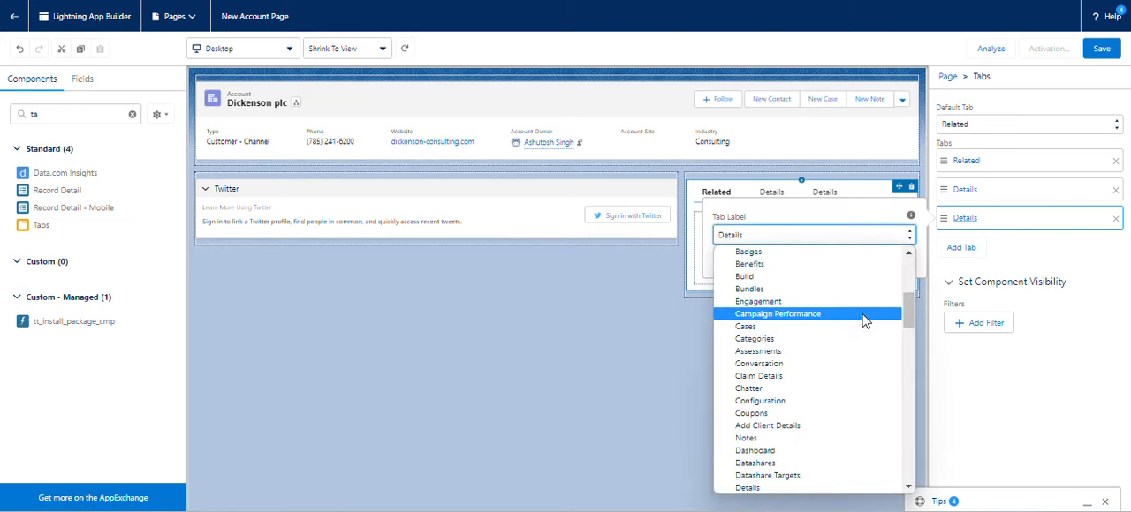
{"action": "left_click_drag", "start_coordinate": [909, 313], "coordinate": [907, 265]}
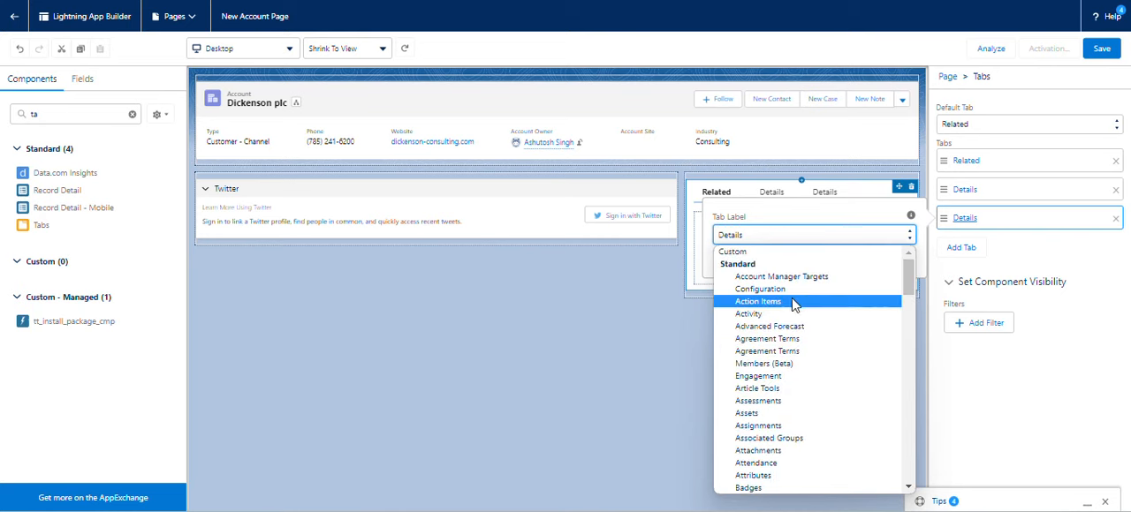
{"action": "left_click", "coordinate": [779, 314]}
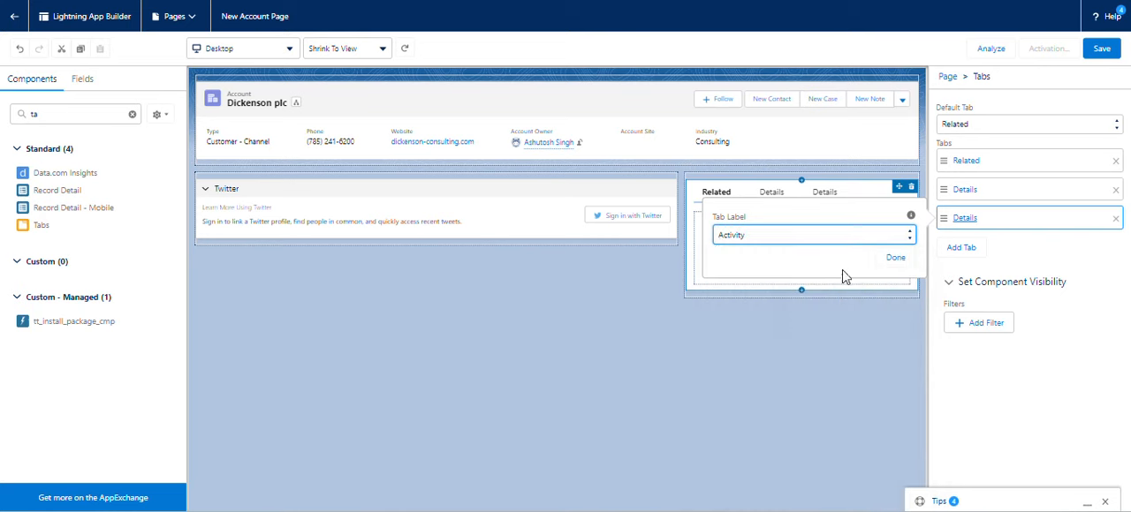
{"action": "left_click", "coordinate": [894, 258]}
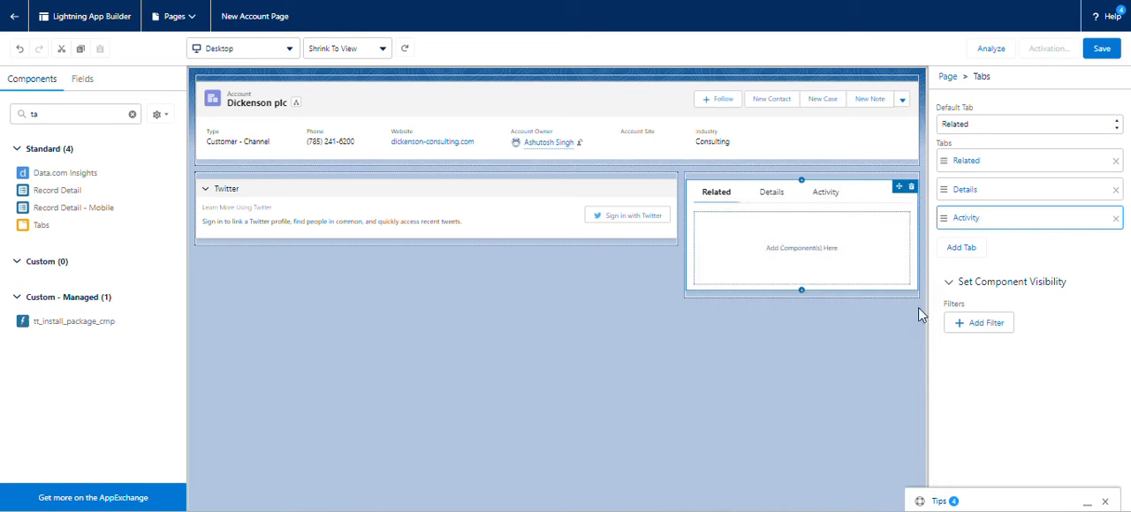
{"action": "left_click", "coordinate": [765, 378]}
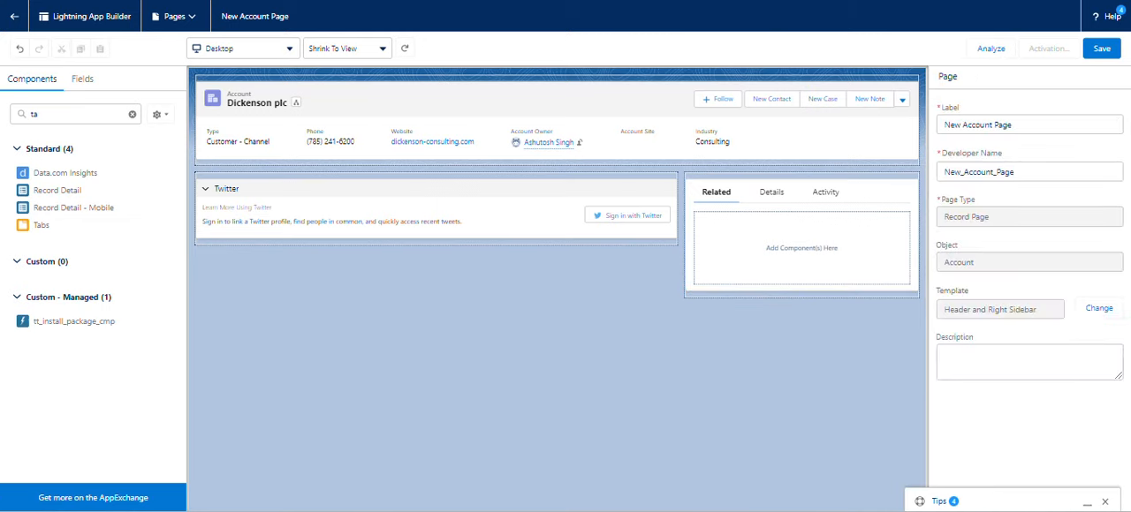
Copy the component name Activities from the Trailhead challenge, find that component and place it inside the Activity tab.
{"action": "left_click", "coordinate": [716, 192]}
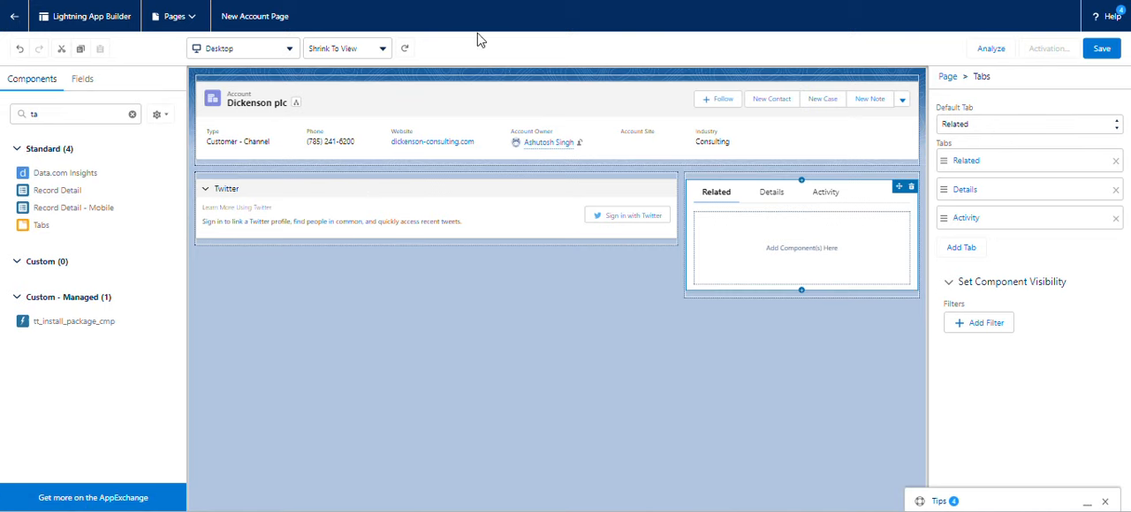
{"action": "left_click", "coordinate": [825, 193]}
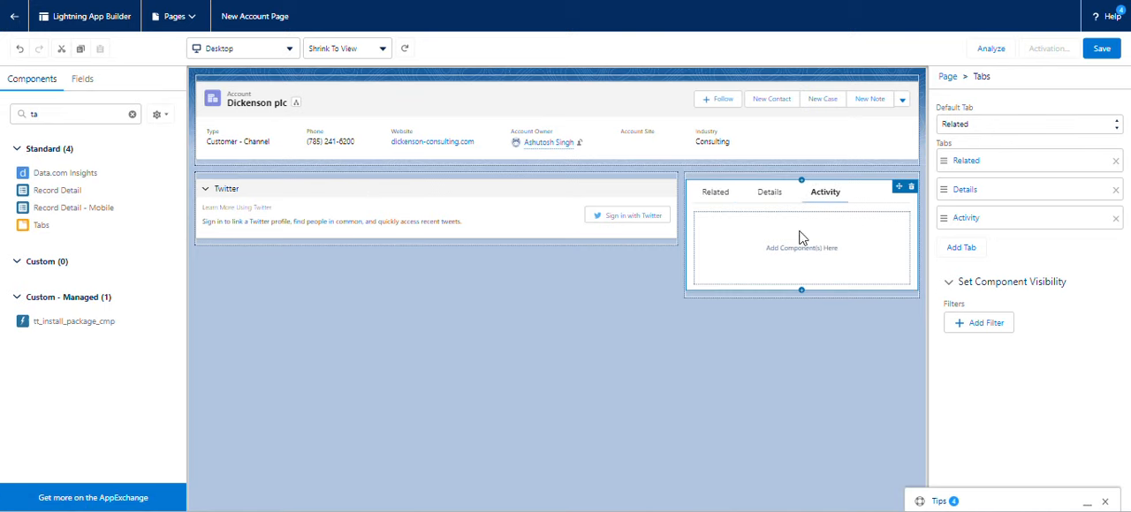
{"action": "left_click", "coordinate": [776, 196]}
{"action": "left_click", "coordinate": [815, 201]}
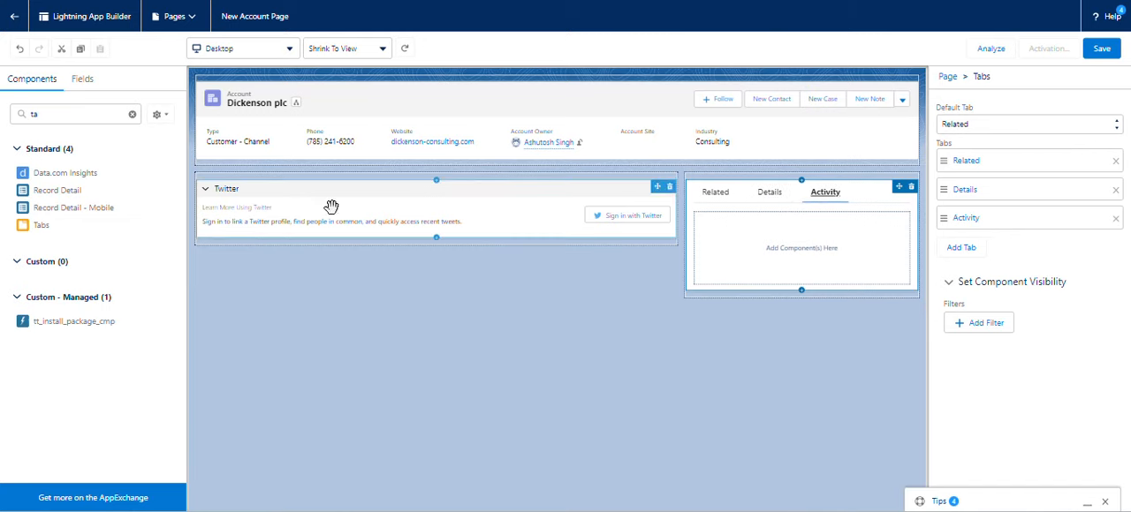
{"action": "left_click", "coordinate": [133, 116]}
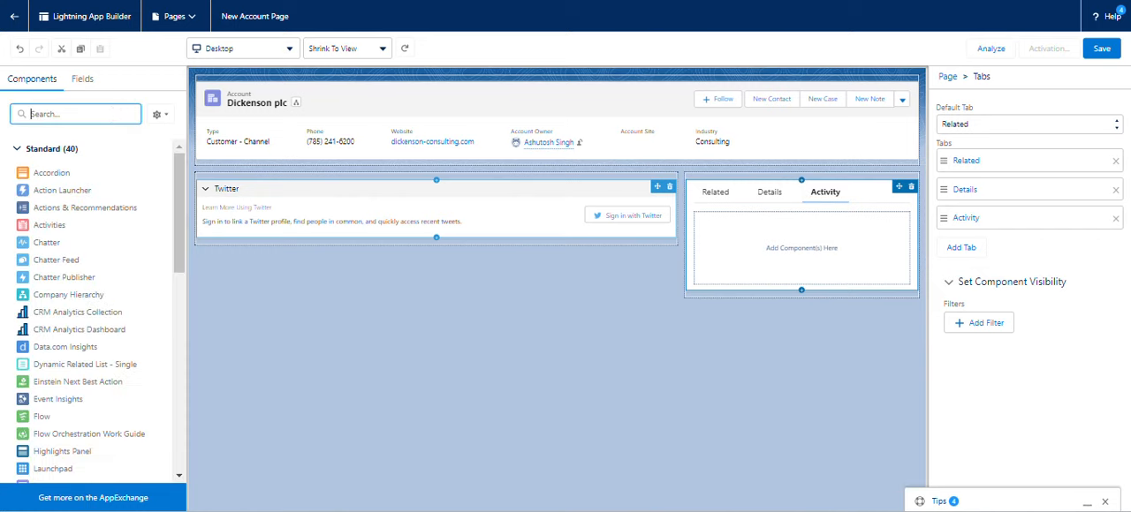
{"action": "key", "text": "ctrl+shift+Tab"}
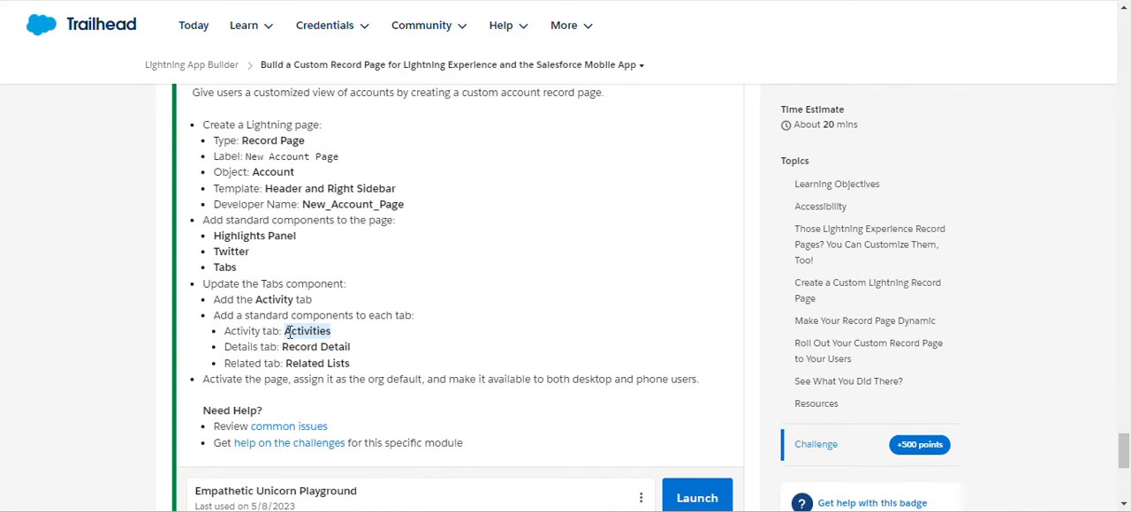
{"action": "key", "text": "ctrl+Tab"}
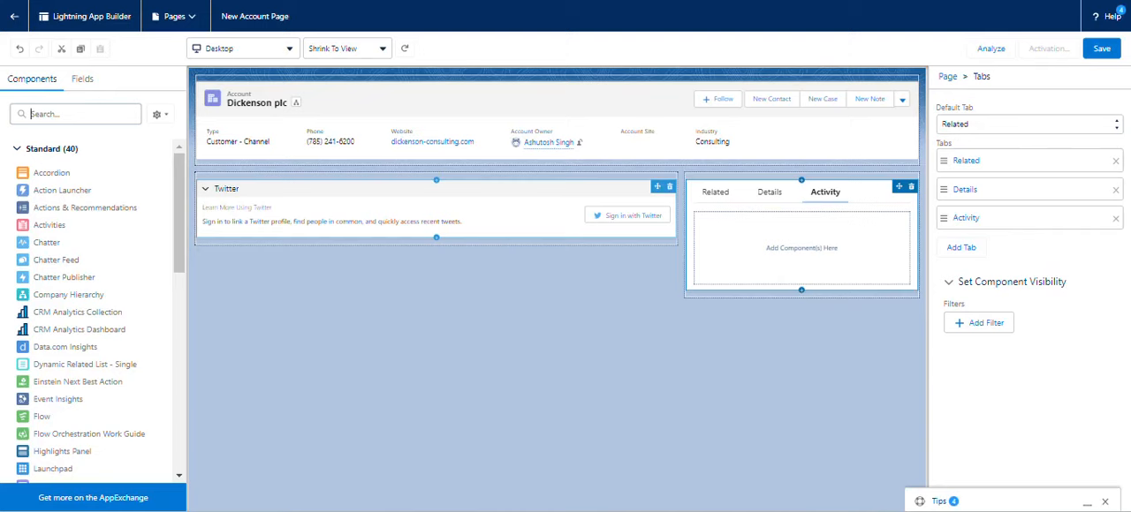
{"action": "type", "text": "Activities"}
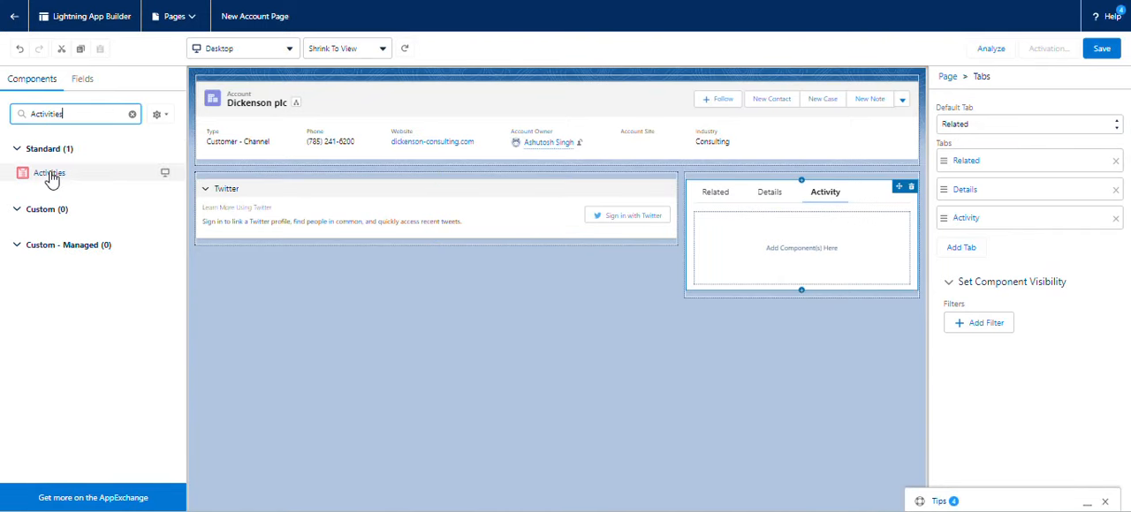
{"action": "left_click_drag", "start_coordinate": [53, 177], "coordinate": [719, 245]}
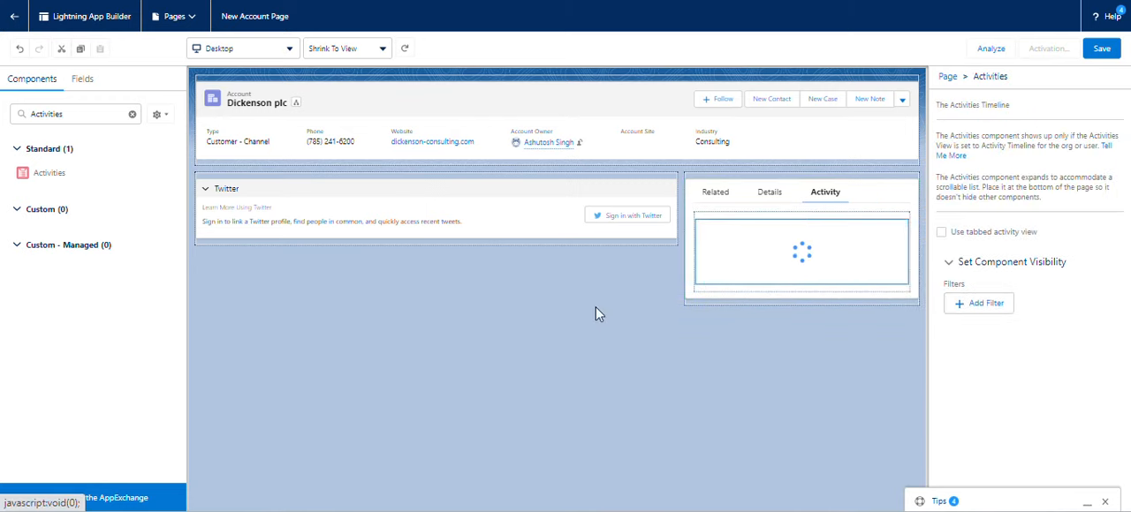
Copy the component name Record Detail from the Trailhead challenge, find that component and place it inside the Details tab.
{"action": "left_click", "coordinate": [389, 1]}
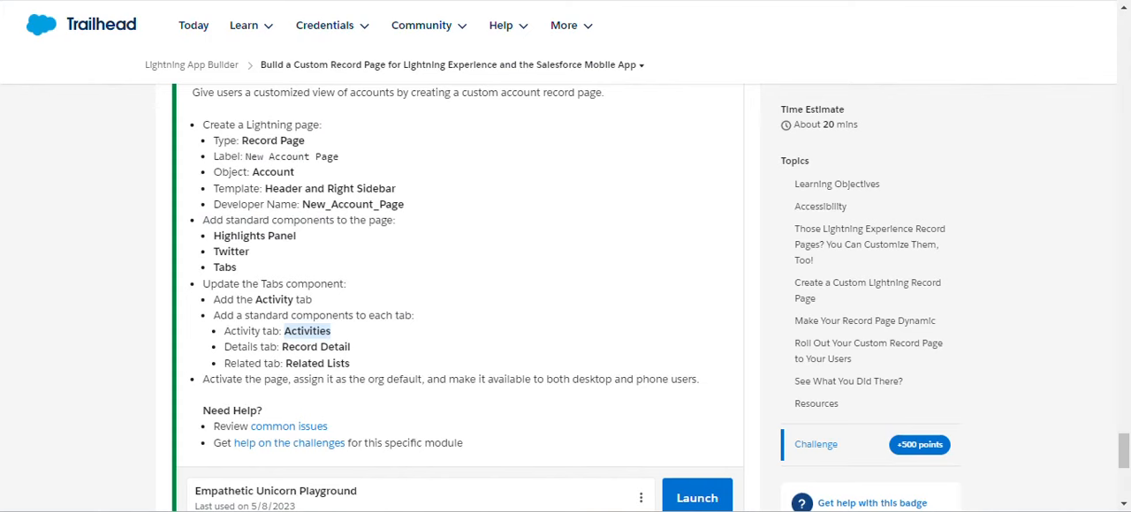
{"action": "key", "text": "ctrl+Tab"}
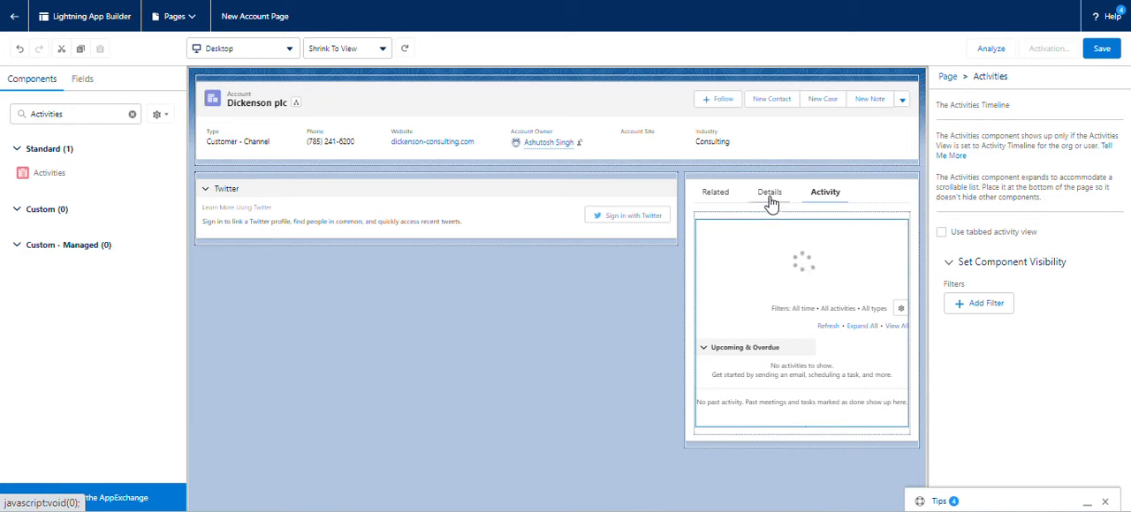
{"action": "left_click", "coordinate": [769, 196]}
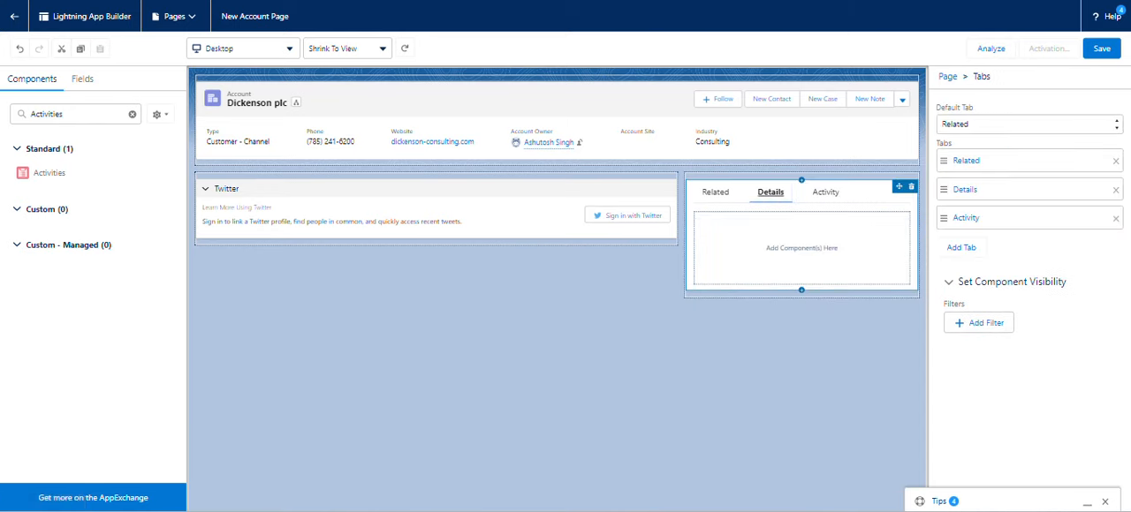
{"action": "key", "text": "ctrl+Tab"}
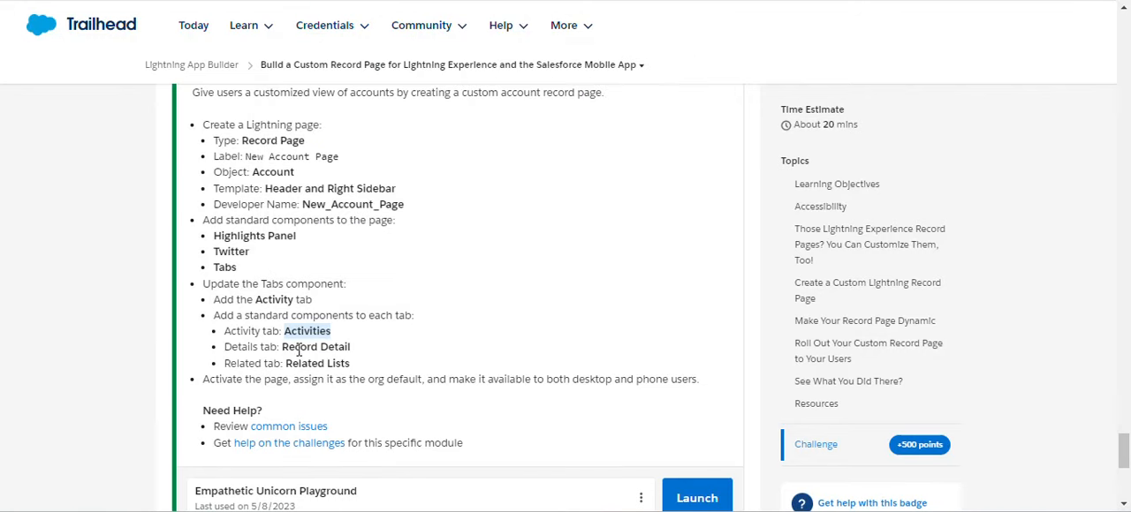
{"action": "left_click_drag", "start_coordinate": [282, 347], "coordinate": [354, 359]}
{"action": "key", "text": "ctrl+c"}
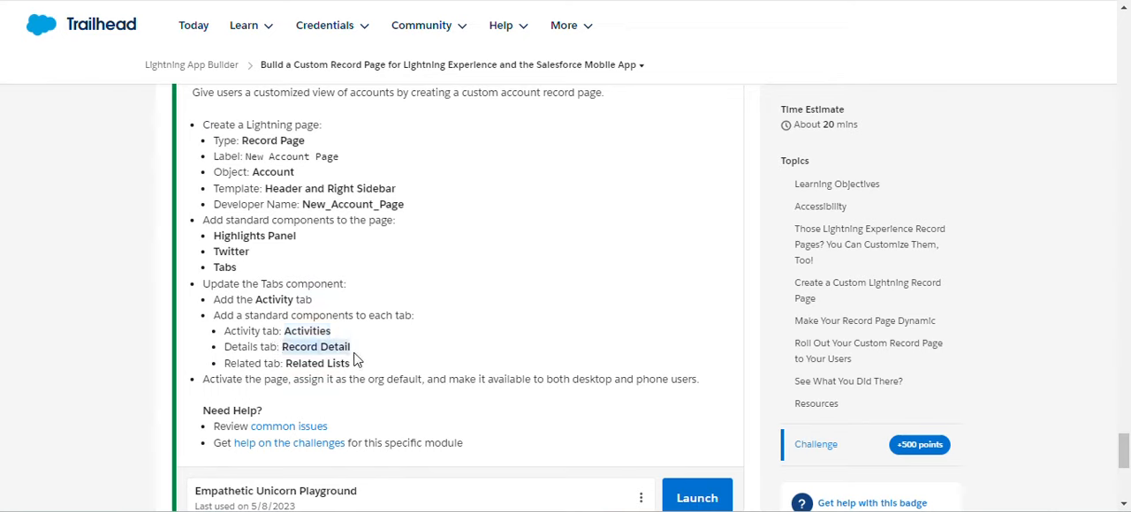
{"action": "key", "text": "ctrl+Tab"}
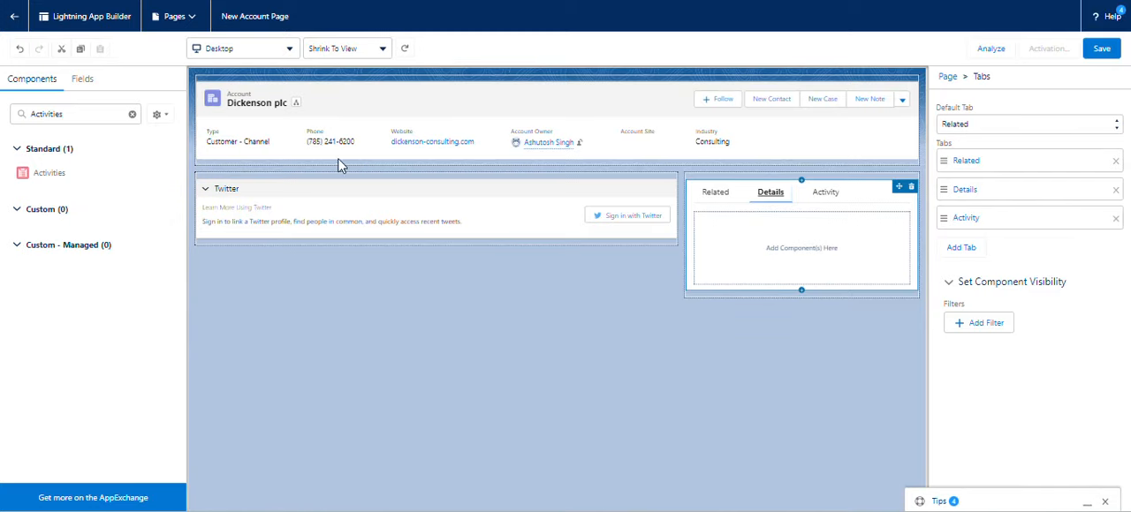
{"action": "left_click", "coordinate": [132, 115]}
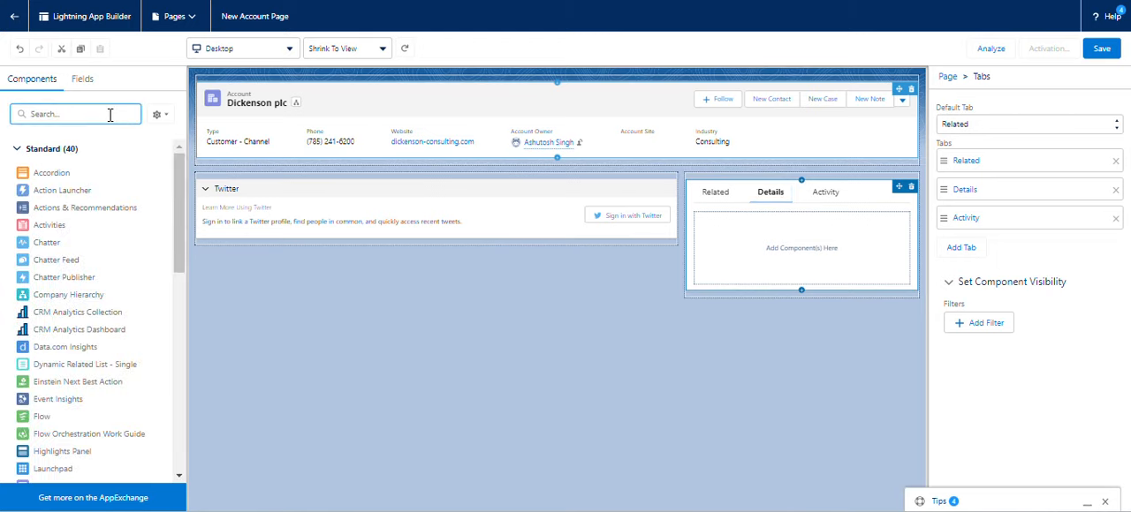
{"action": "key", "text": "ctrl+v"}
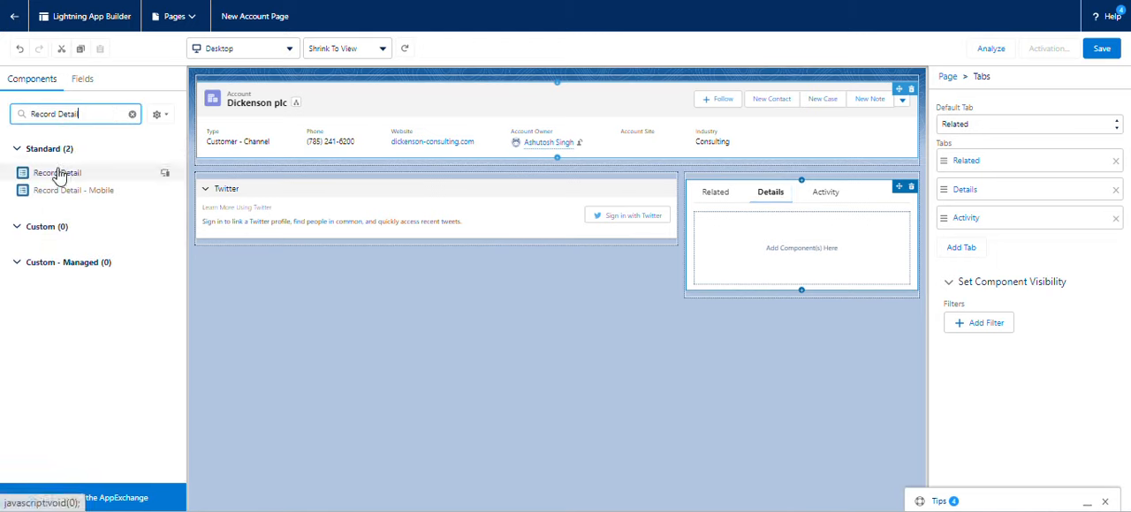
{"action": "left_click_drag", "start_coordinate": [59, 172], "coordinate": [712, 253]}
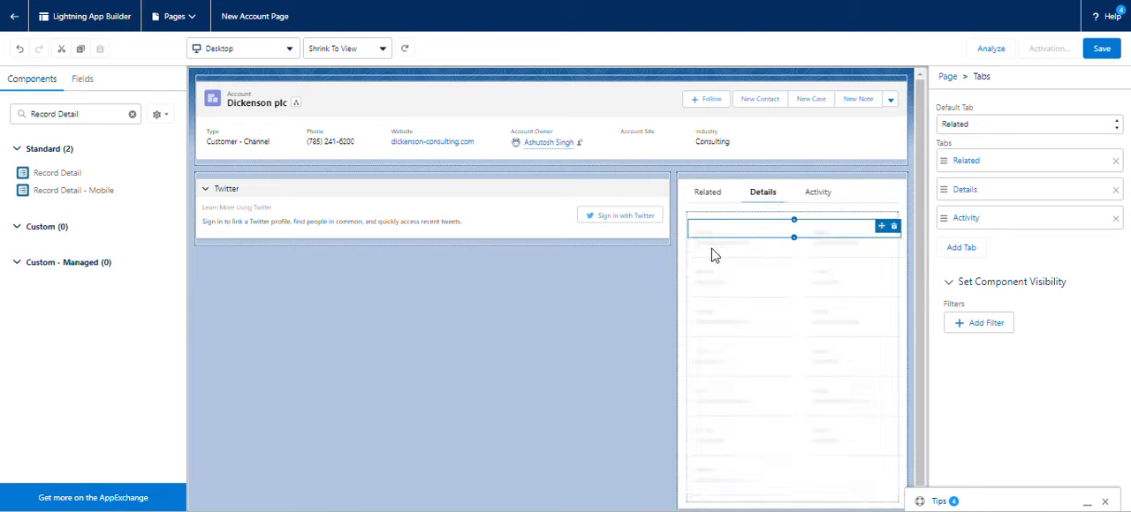
Copy the component name Related Lists from the Trailhead challenge, find that component and place it inside the Related tab.
{"action": "left_click", "coordinate": [712, 195]}
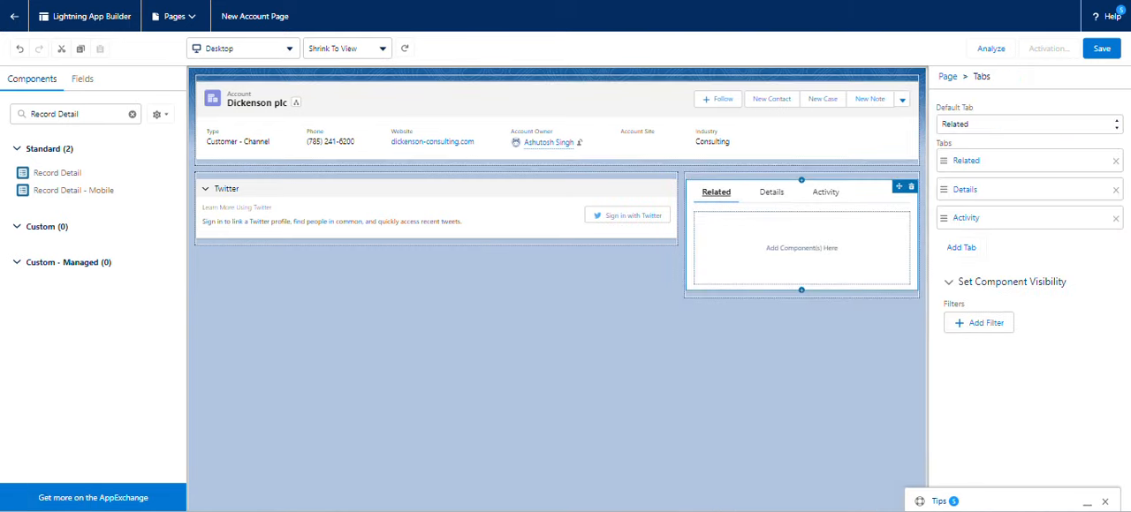
{"action": "key", "text": "ctrl+shift+Tab"}
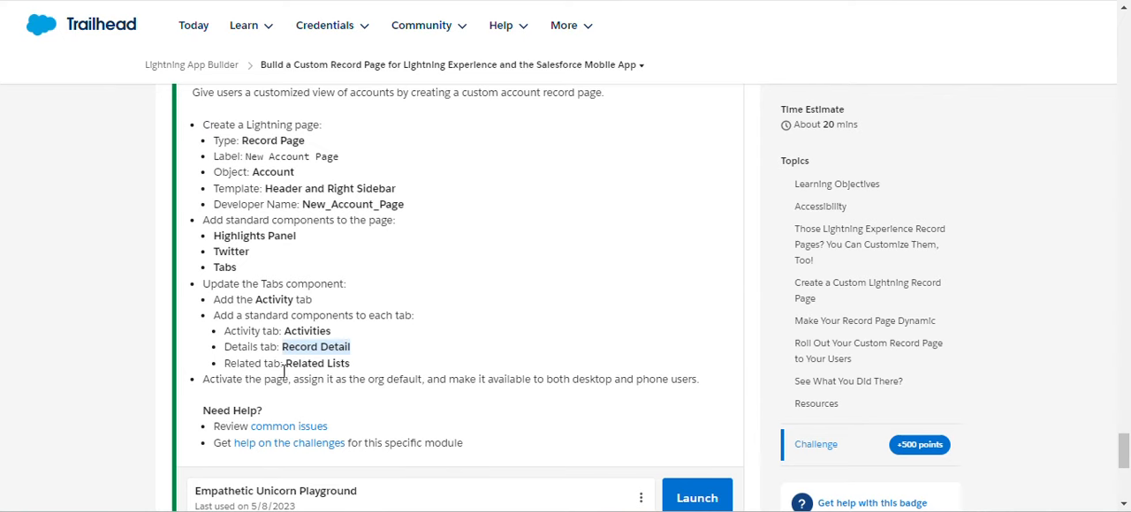
{"action": "left_click_drag", "start_coordinate": [286, 363], "coordinate": [354, 371]}
{"action": "key", "text": "ctrl+c"}
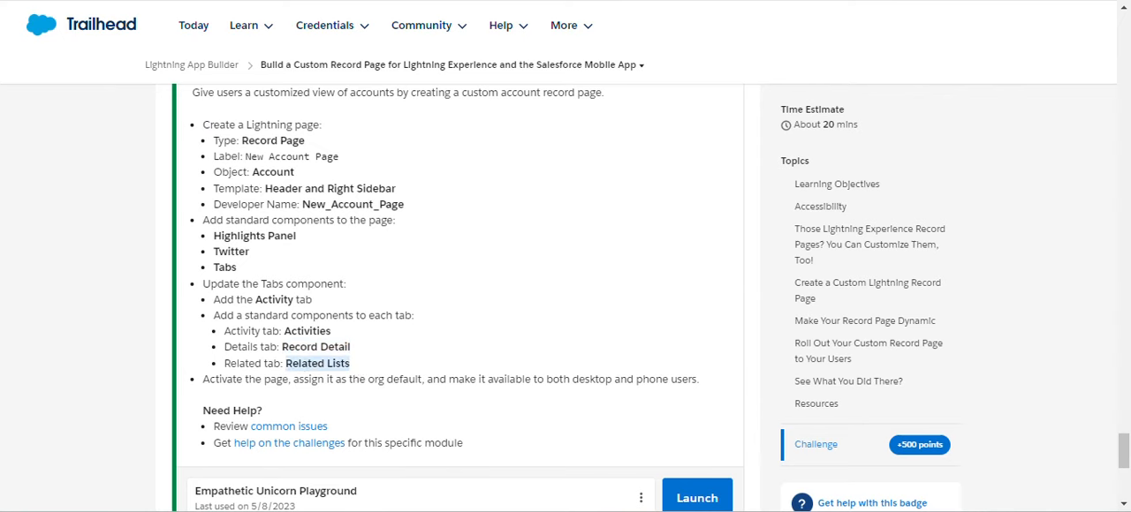
{"action": "key", "text": "ctrl+Tab"}
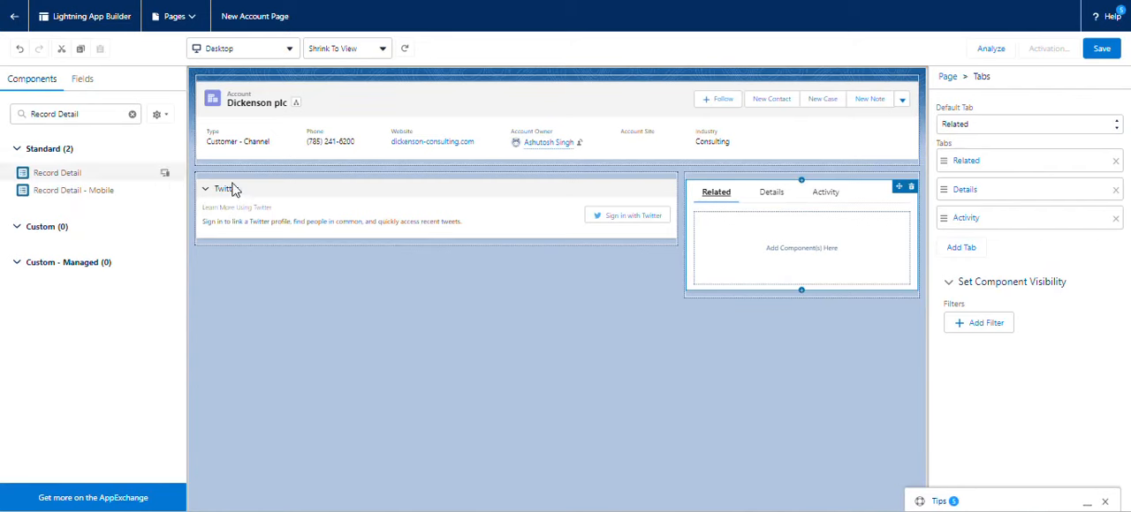
{"action": "left_click", "coordinate": [132, 114]}
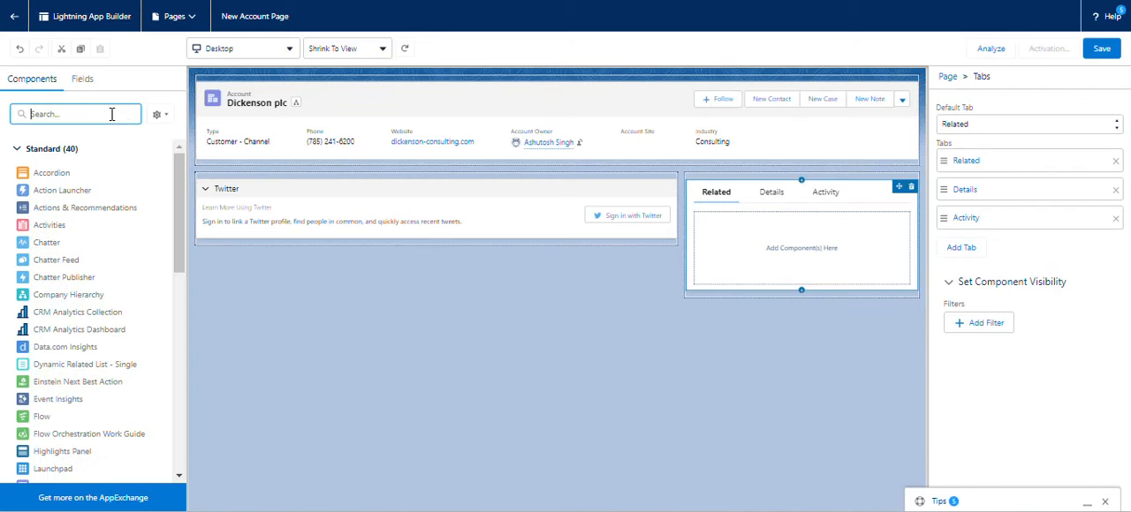
{"action": "key", "text": "ctrl+v"}
{"action": "left_click_drag", "start_coordinate": [58, 174], "coordinate": [715, 241]}
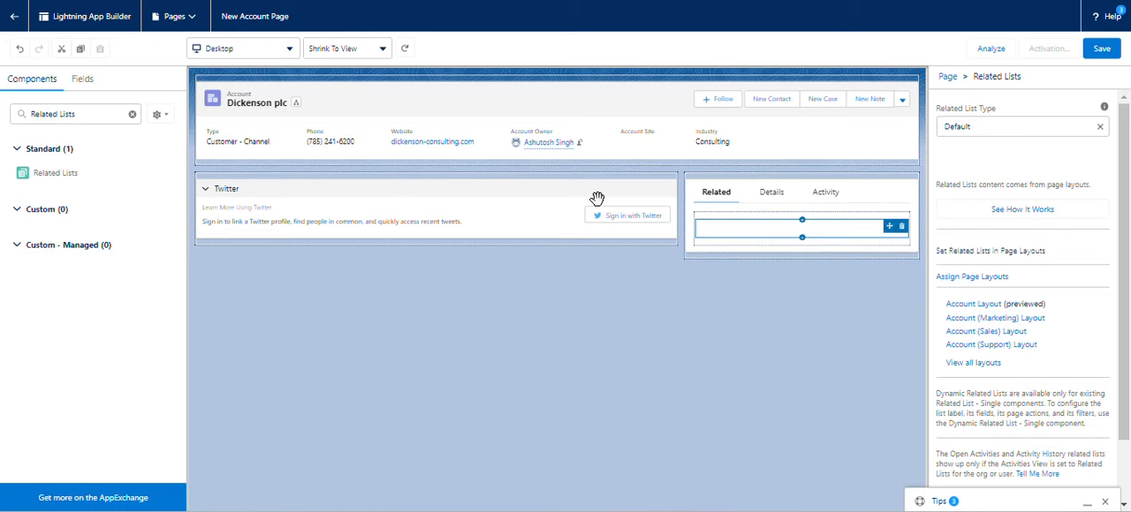
Save the New Account Page and open its activation settings.
{"action": "left_click", "coordinate": [672, 1]}
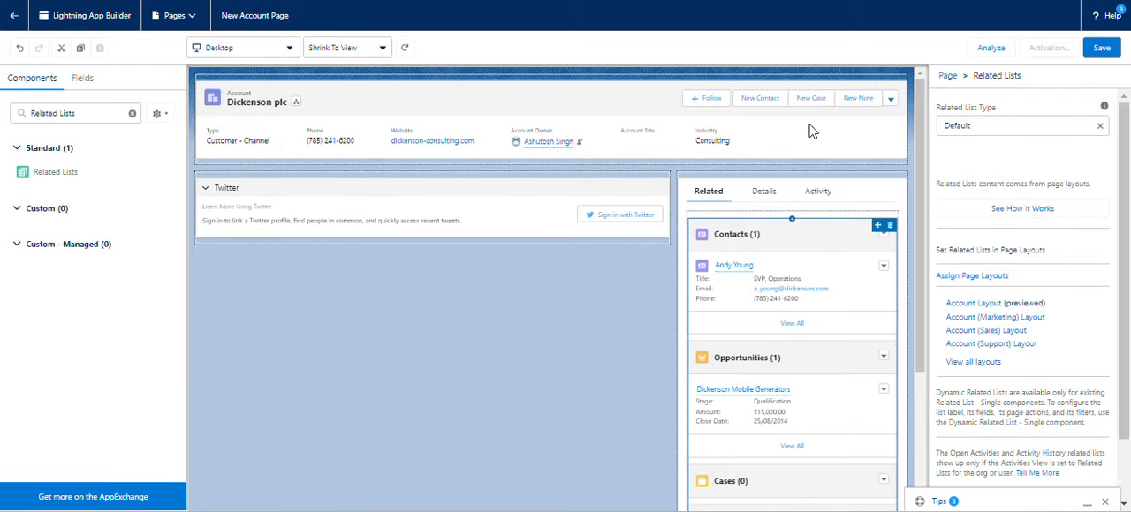
{"action": "left_click", "coordinate": [1102, 48]}
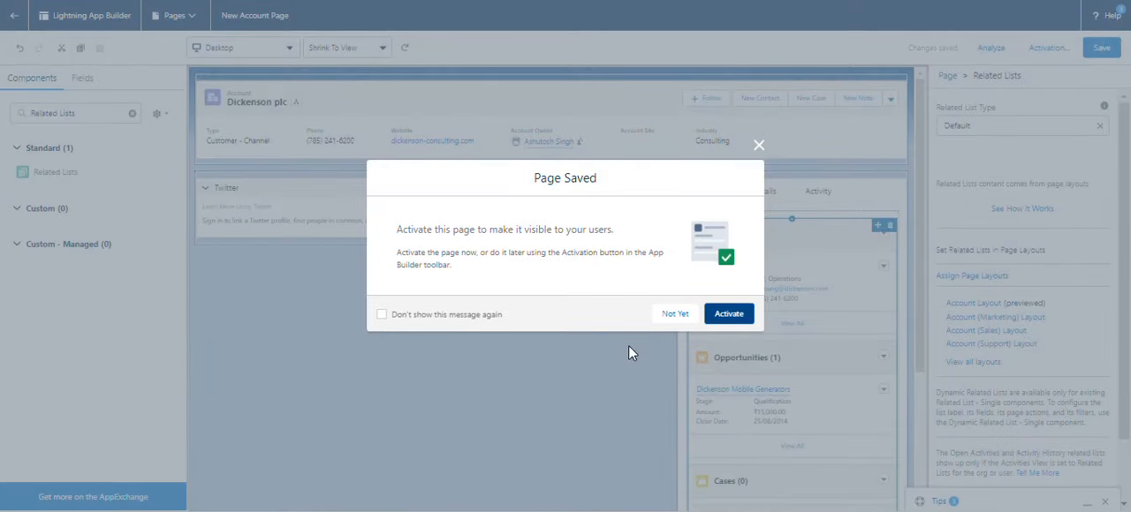
{"action": "left_click", "coordinate": [729, 315]}
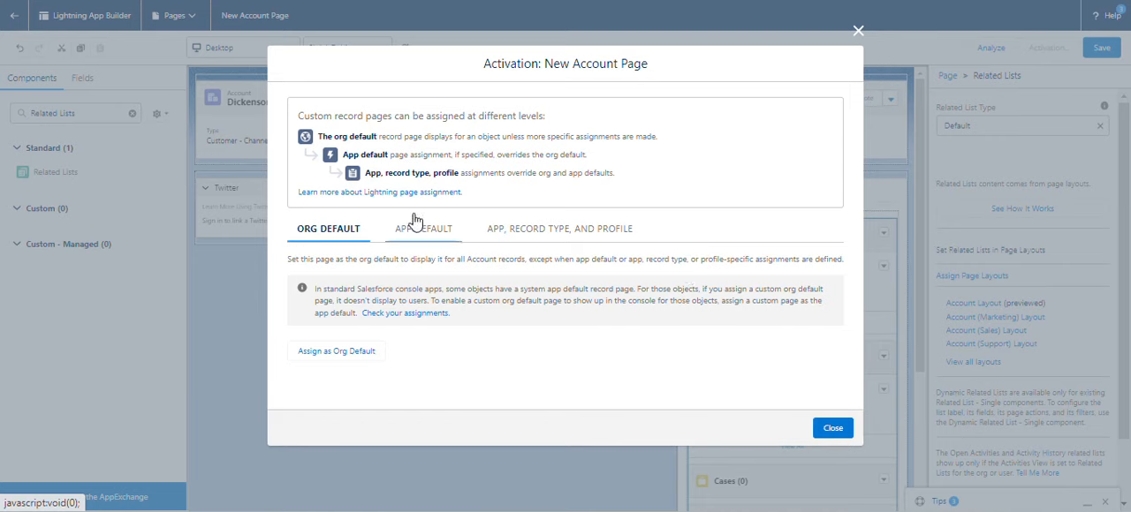
Review the app default, record type and profile, and org default assignment options against the challenge requirements, and close the activation settings.
{"action": "left_click", "coordinate": [399, 243]}
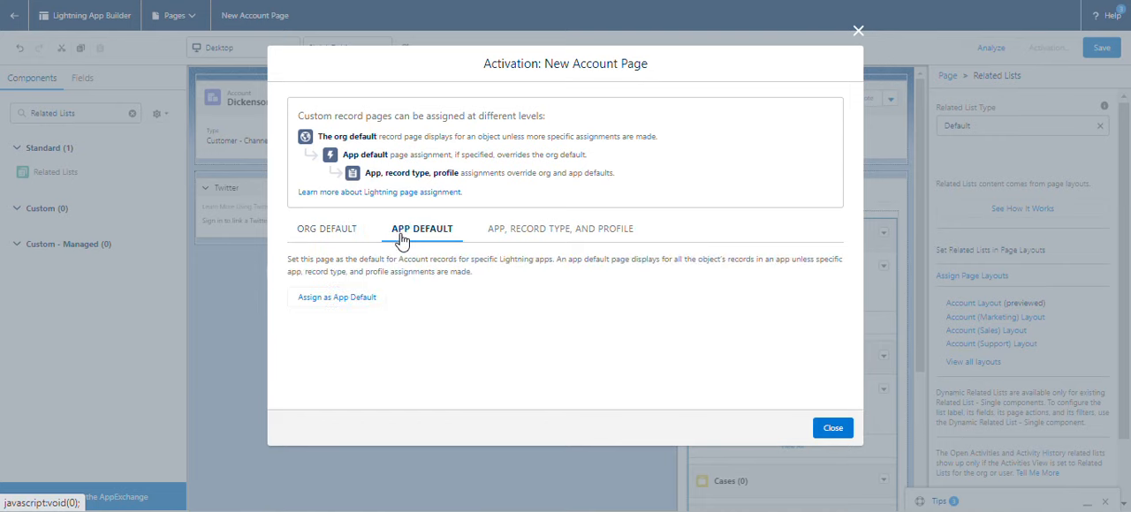
{"action": "left_click", "coordinate": [508, 243]}
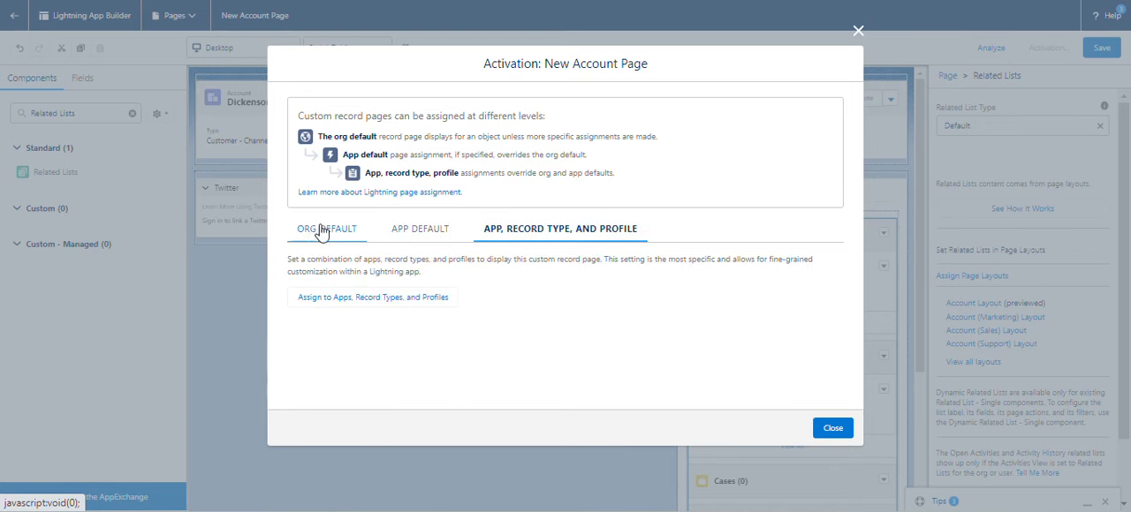
{"action": "left_click", "coordinate": [323, 237]}
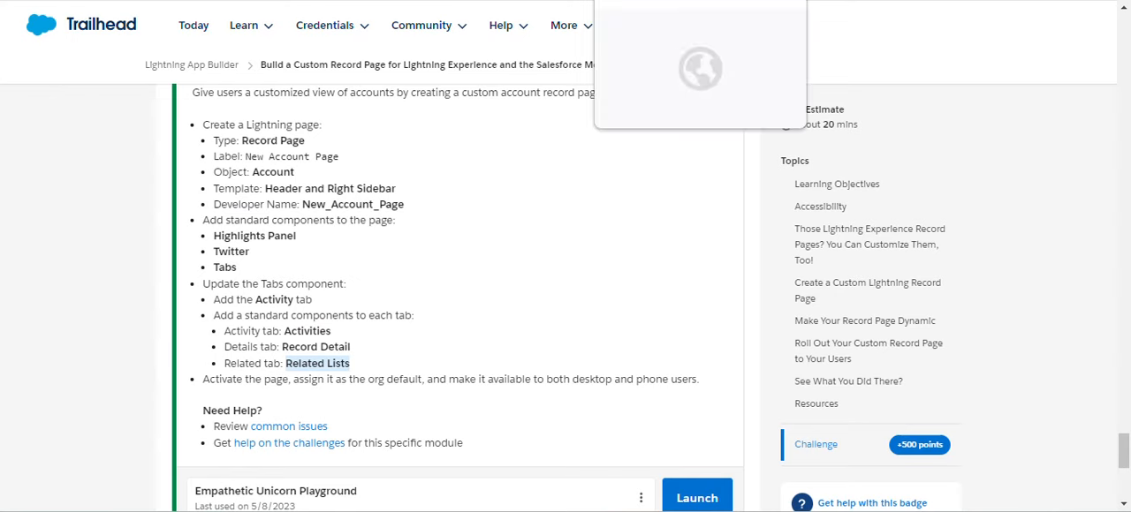
{"action": "left_click", "coordinate": [652, 1]}
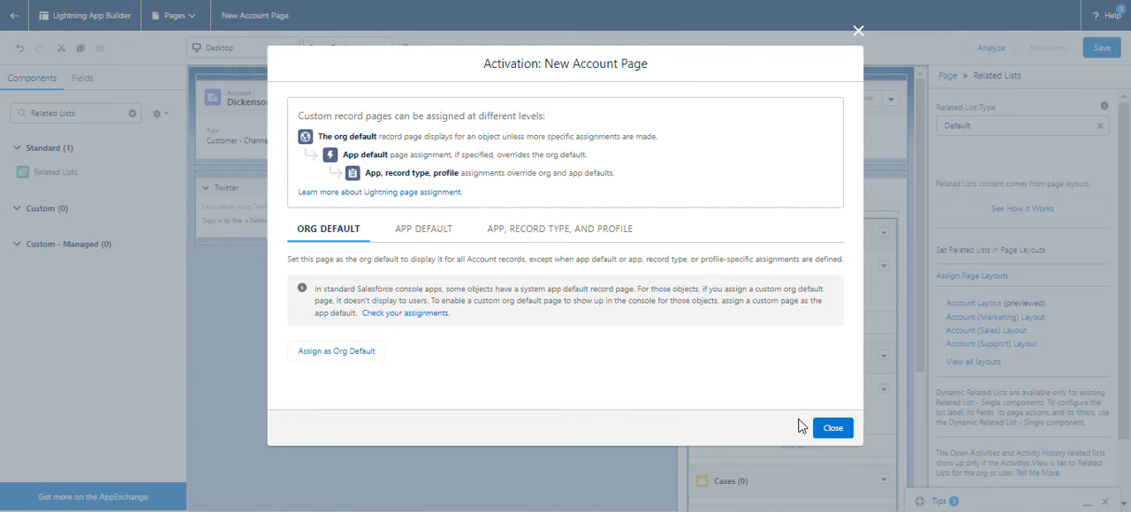
{"action": "left_click", "coordinate": [833, 428]}
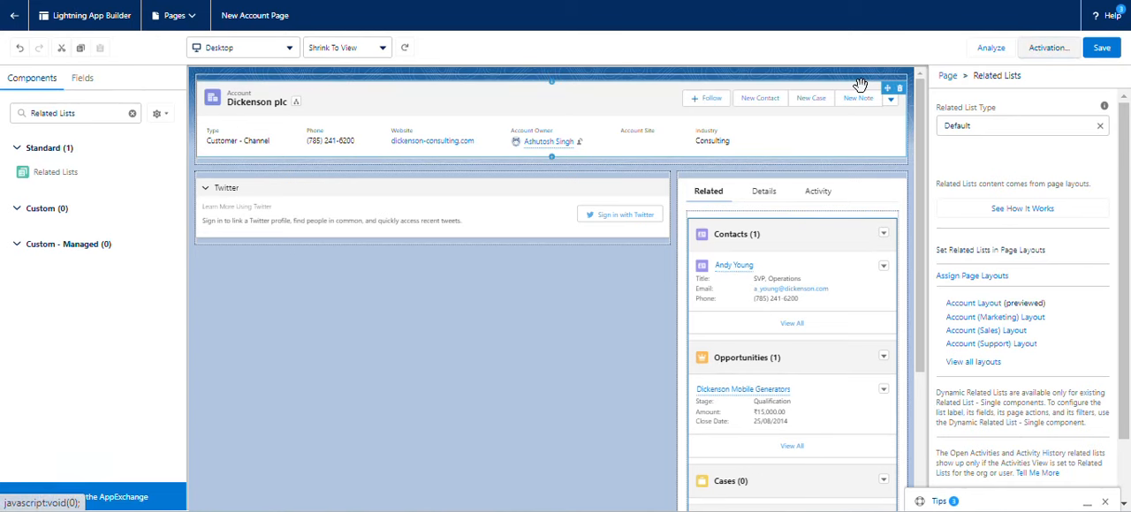
Save the New Account Page again and submit the custom record page challenge on Trailhead for checking.
{"action": "left_click", "coordinate": [1093, 54]}
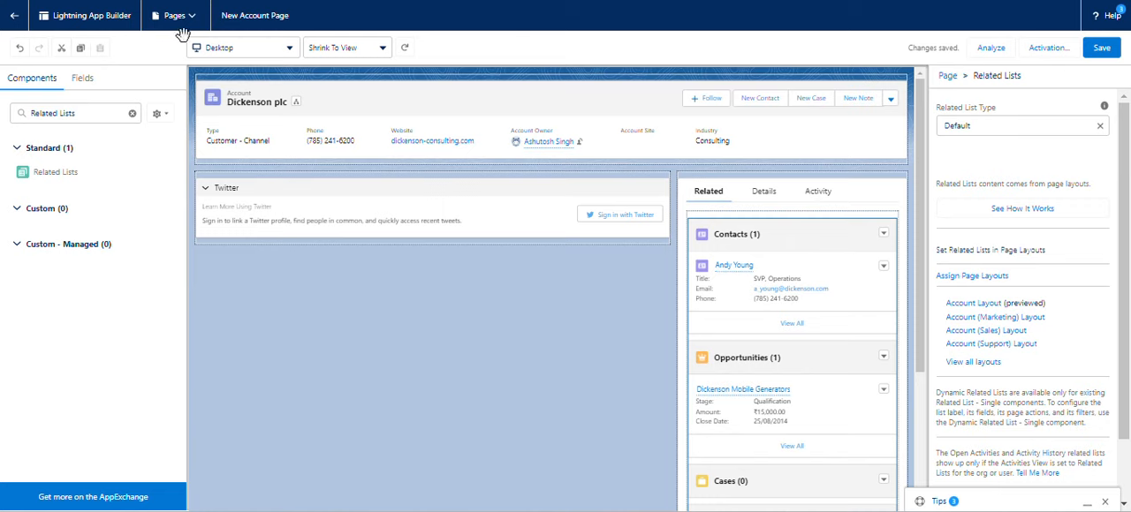
{"action": "left_click", "coordinate": [309, 0]}
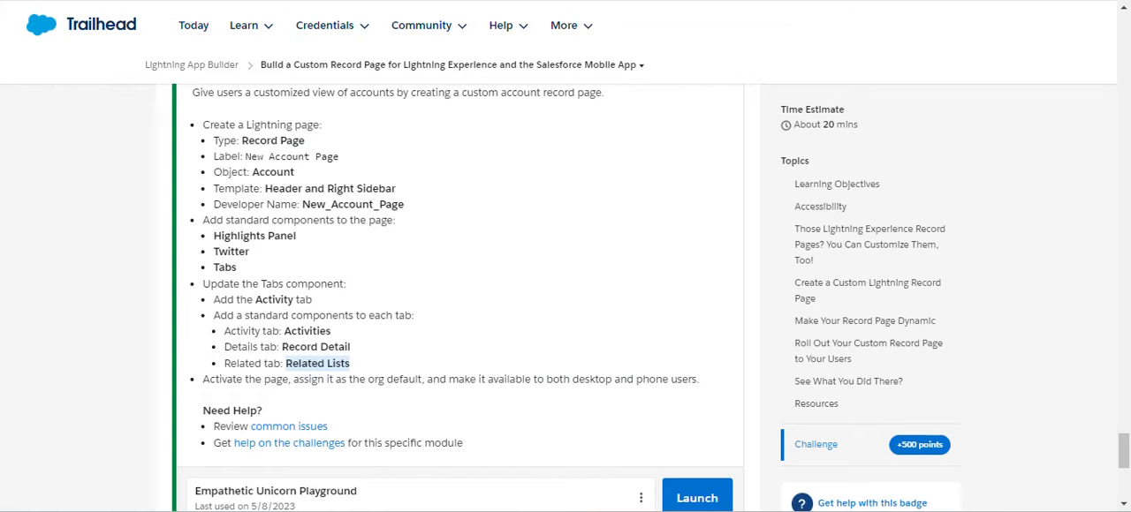
{"action": "scroll", "coordinate": [513, 361], "scroll_direction": "down", "scroll_amount": 2}
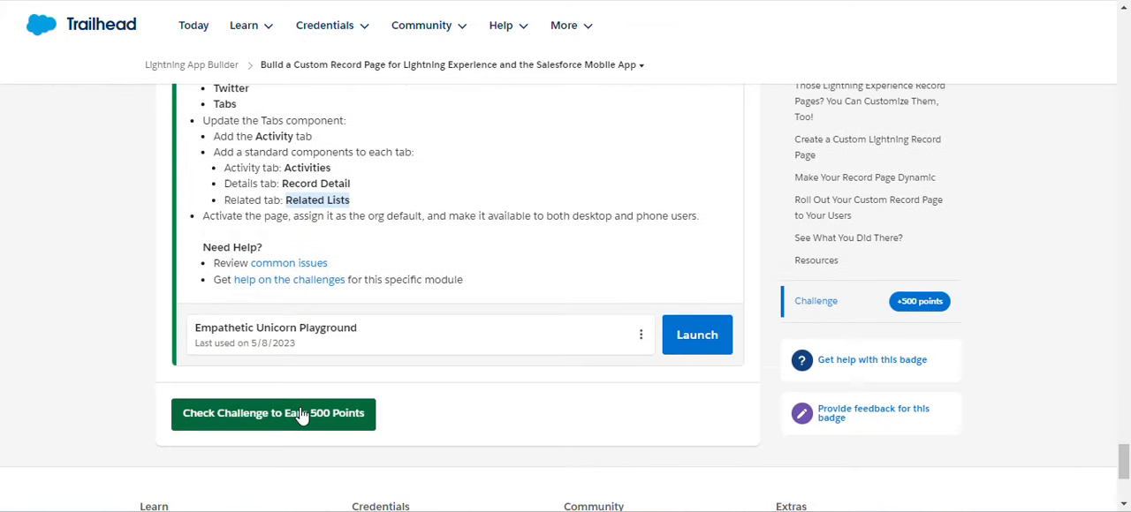
{"action": "left_click", "coordinate": [300, 412]}
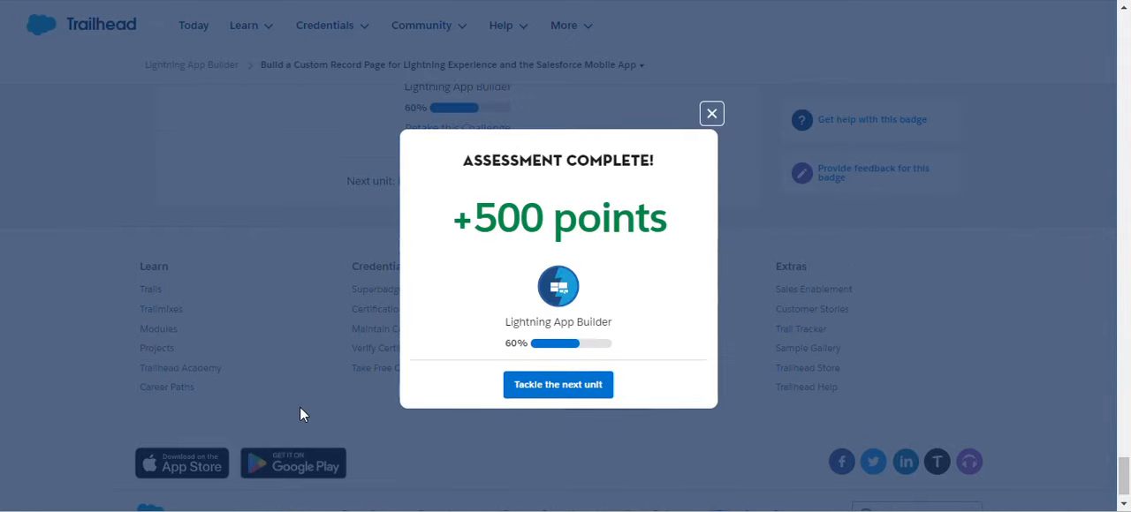
Move on to the unit Build an App Home Lightning Page and find its challenge requirements at the end.
{"action": "left_click", "coordinate": [569, 398]}
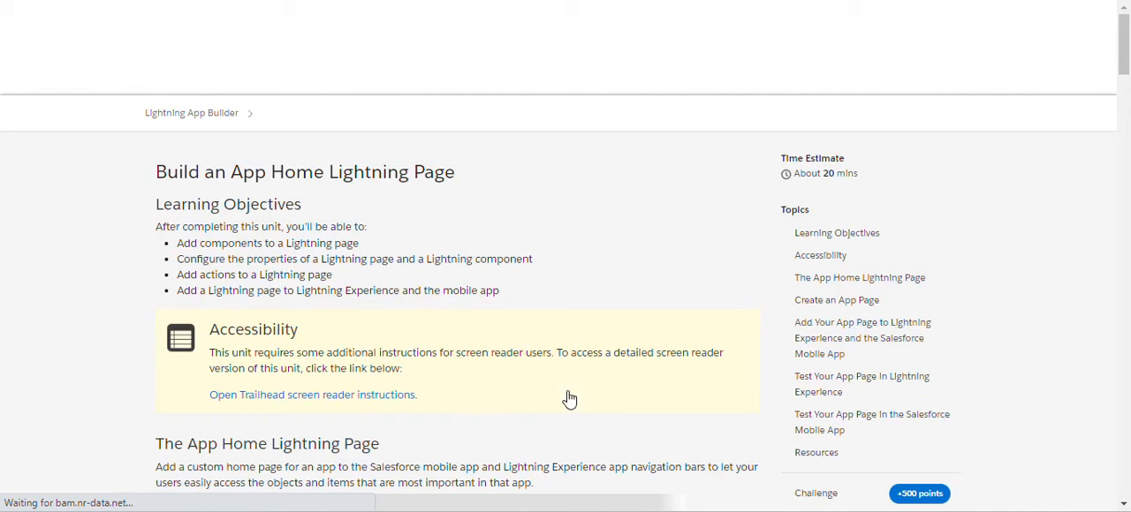
{"action": "scroll", "coordinate": [485, 347], "scroll_direction": "down", "scroll_amount": 15}
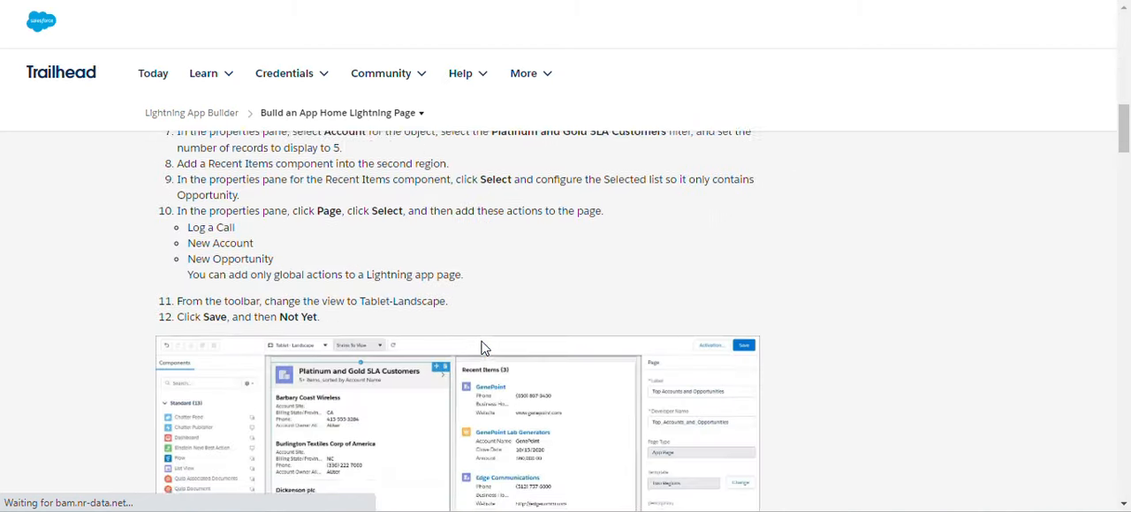
{"action": "scroll", "coordinate": [484, 348], "scroll_direction": "down", "scroll_amount": 20}
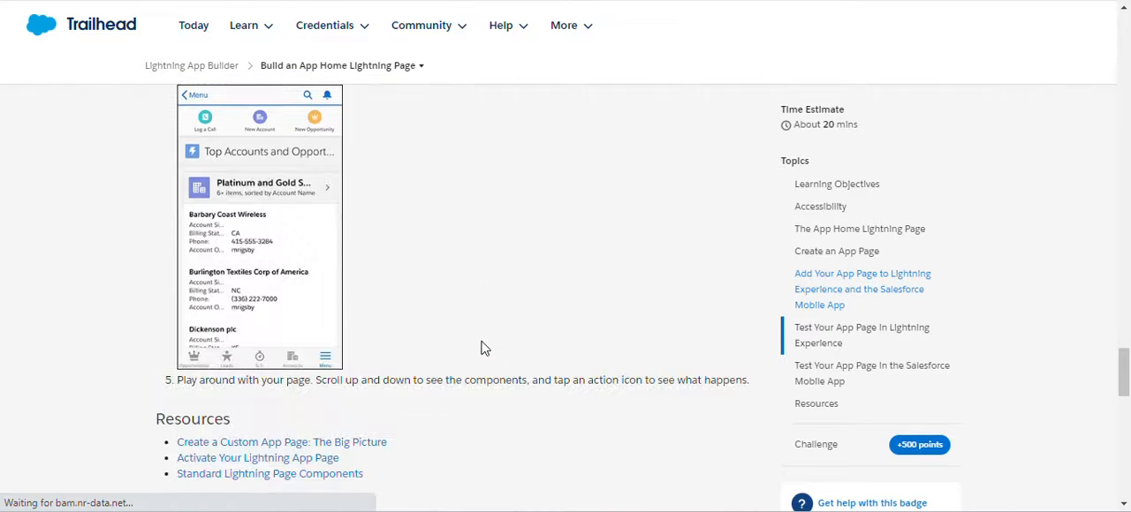
{"action": "scroll", "coordinate": [484, 347], "scroll_direction": "down", "scroll_amount": 10}
{"action": "scroll", "coordinate": [481, 346], "scroll_direction": "up", "scroll_amount": 1}
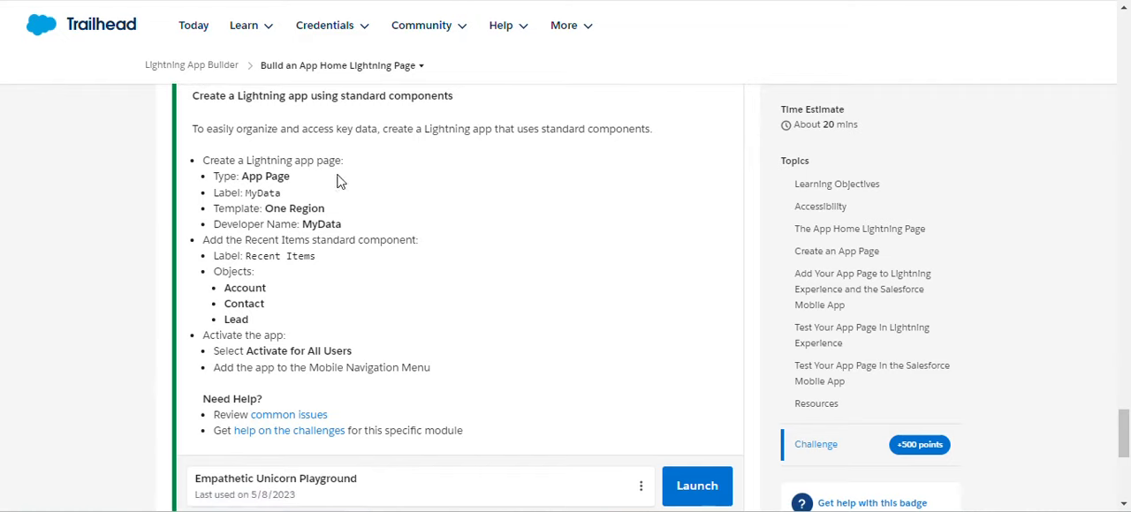
Copy the label from the challenge, start a new Lightning page of type App Page, and label it MyData.
{"action": "left_click", "coordinate": [587, 26]}
{"action": "left_click", "coordinate": [493, 86]}
{"action": "left_click_drag", "start_coordinate": [246, 193], "coordinate": [292, 202]}
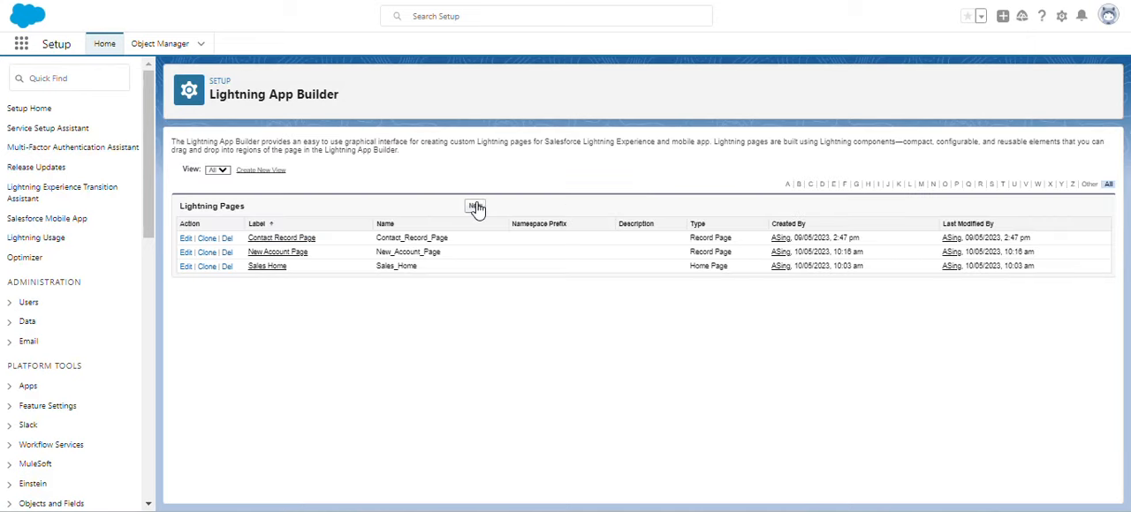
{"action": "left_click", "coordinate": [477, 207]}
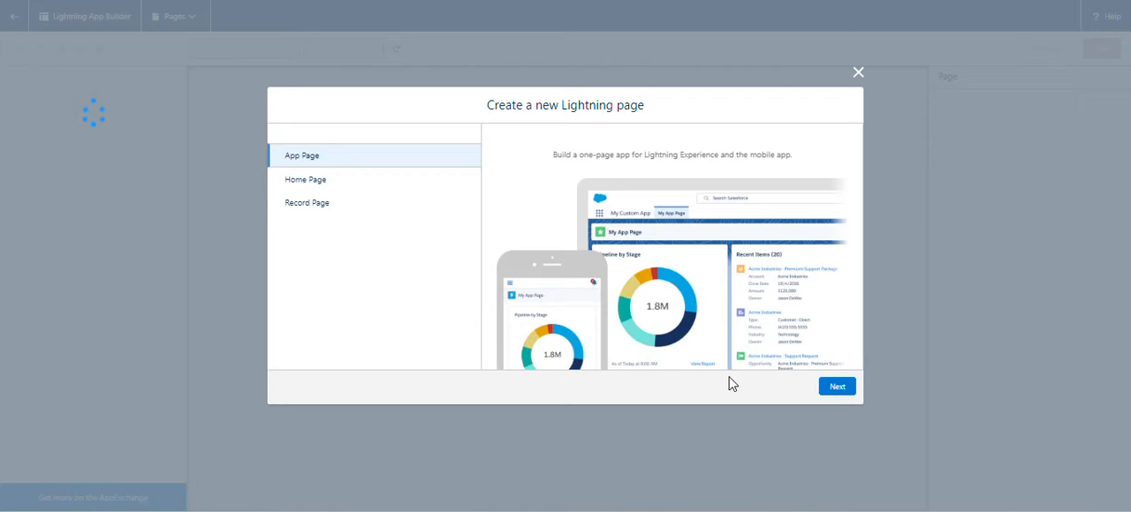
{"action": "left_click", "coordinate": [836, 388]}
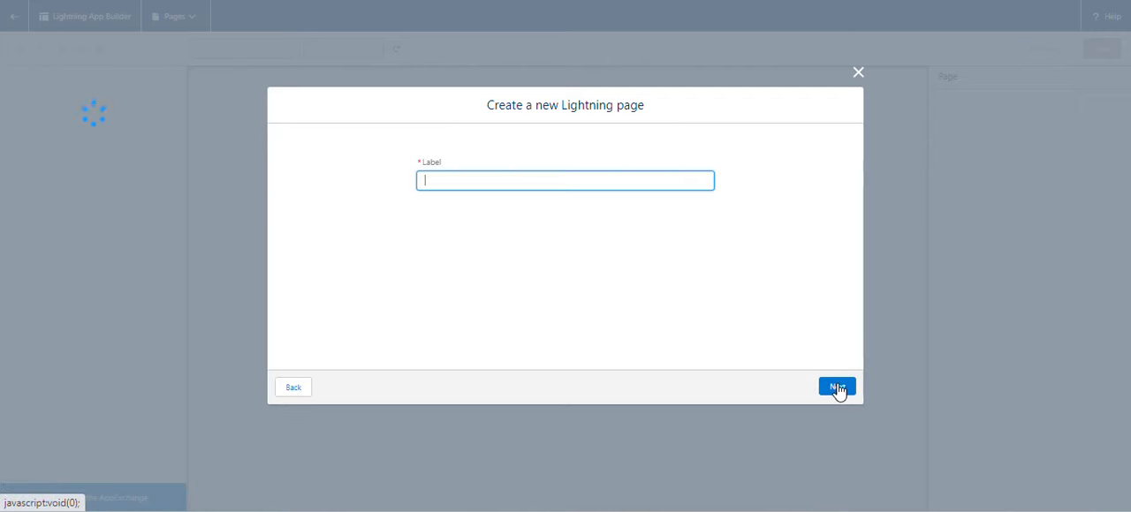
{"action": "type", "text": "MyData"}
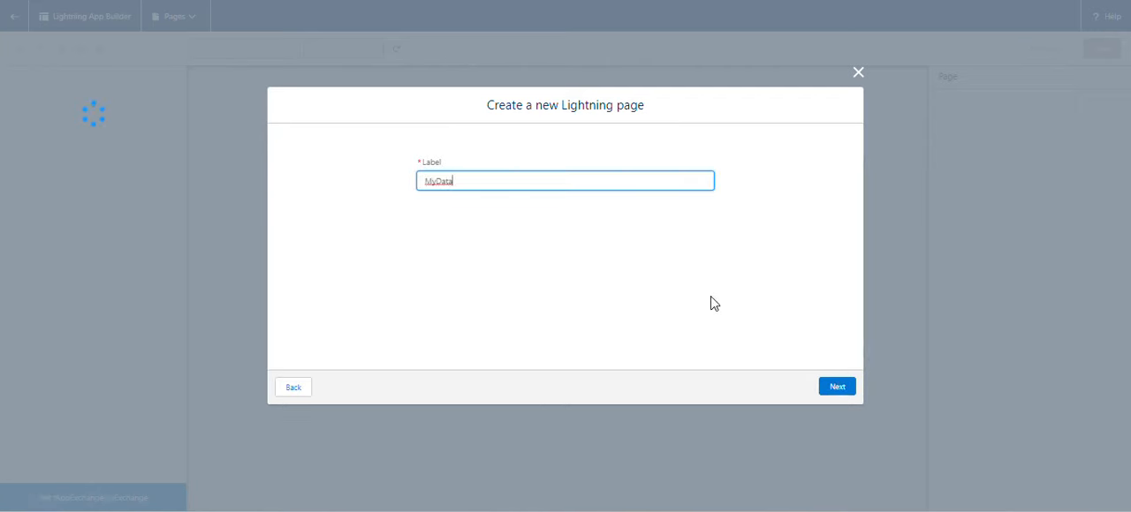
Check the template required by the challenge and finish creating the MyData page with the One Region template.
{"action": "key", "text": "ctrl+shift+Tab"}
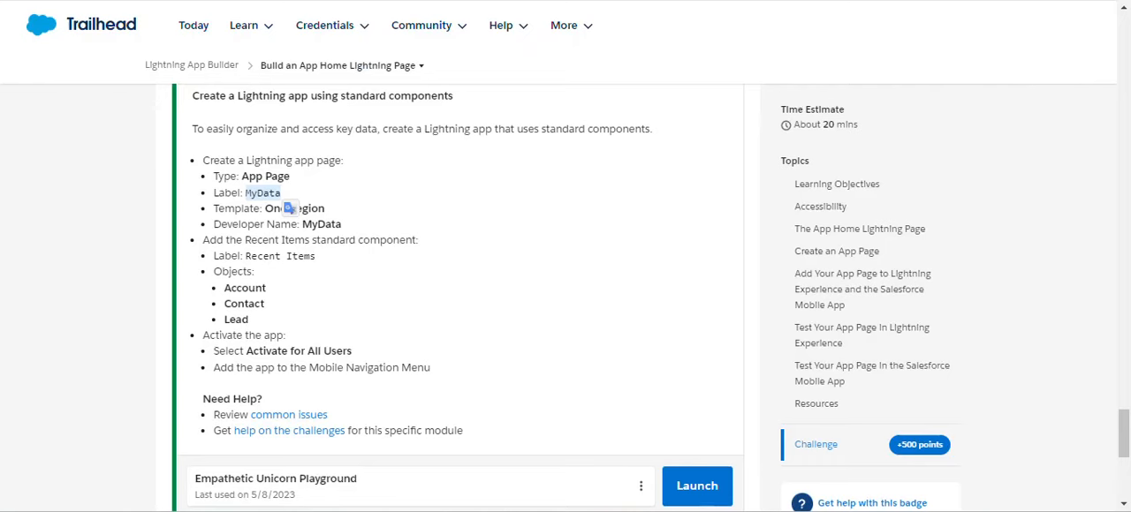
{"action": "key", "text": "ctrl+Tab"}
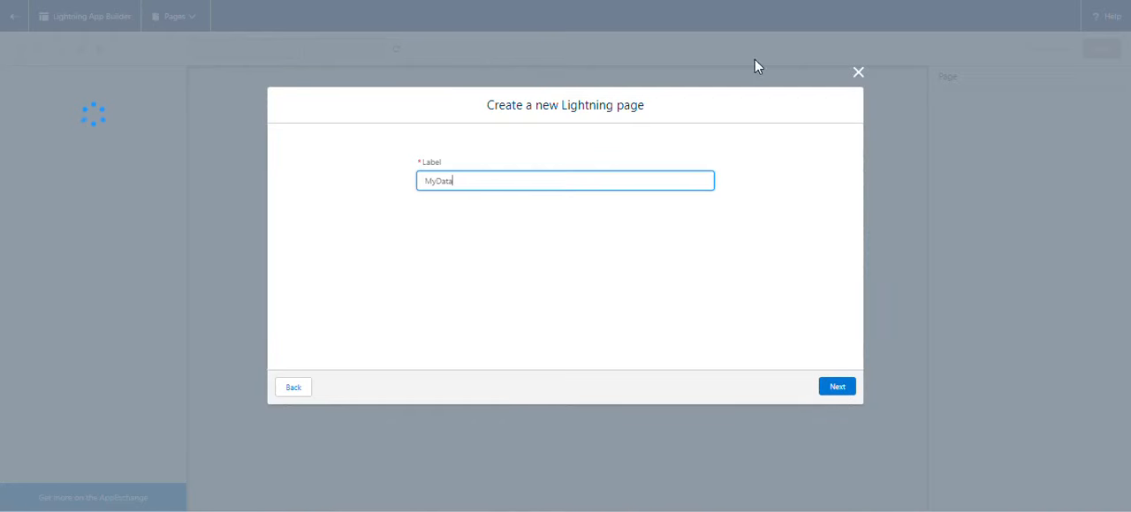
{"action": "left_click", "coordinate": [846, 395]}
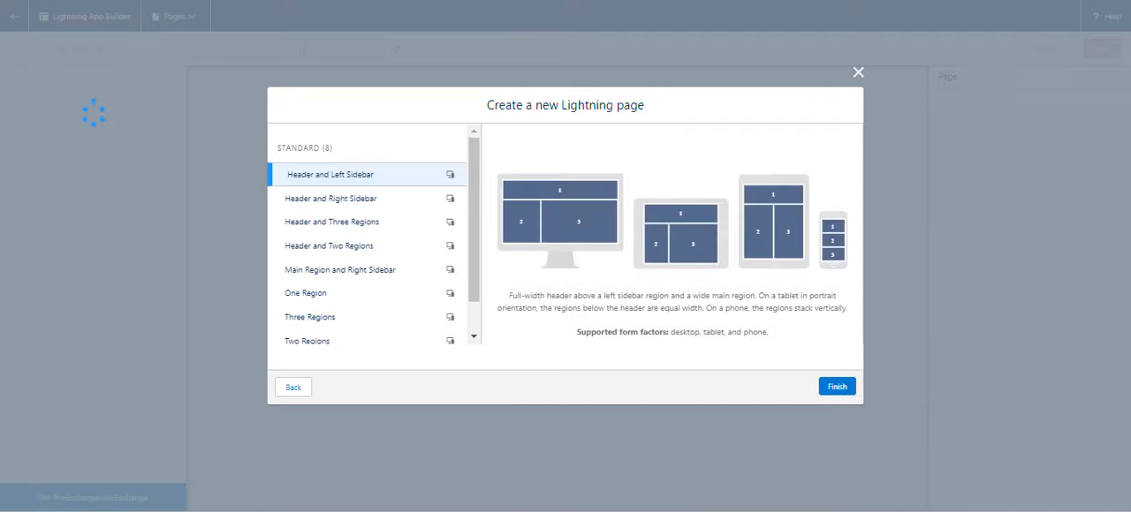
{"action": "key", "text": "ctrl+shift+Tab"}
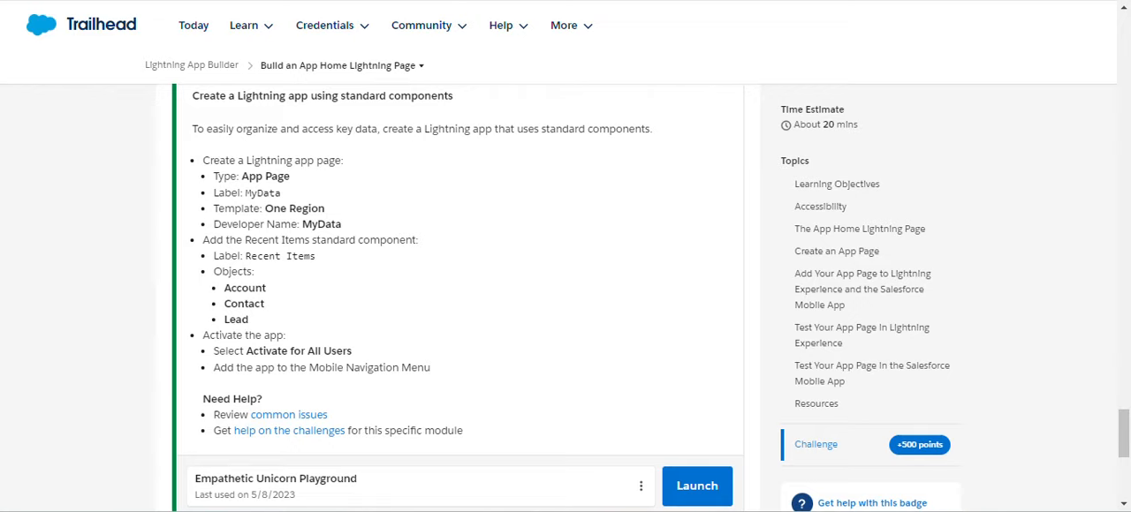
{"action": "key", "text": "ctrl+Tab"}
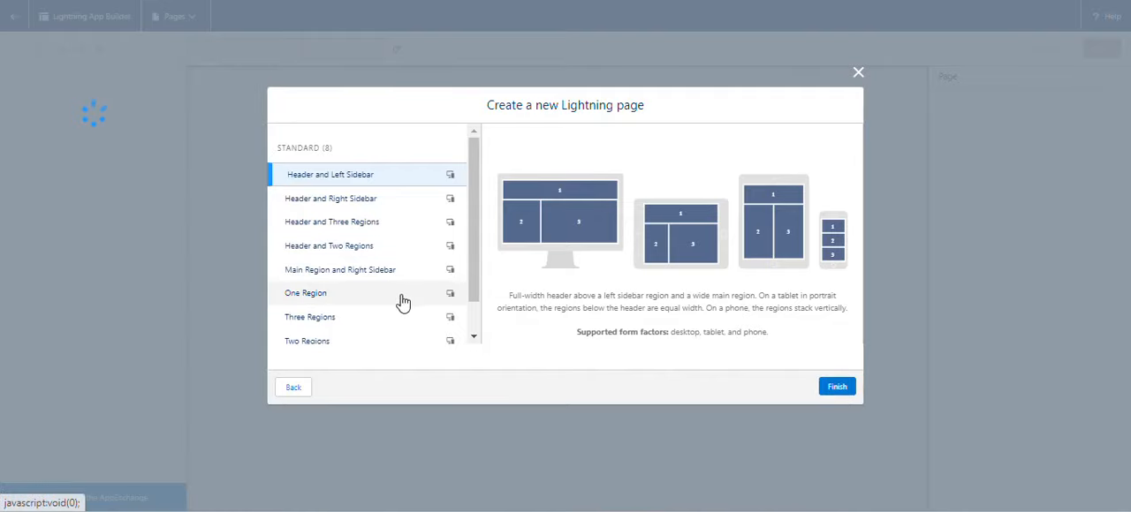
{"action": "left_click", "coordinate": [390, 301]}
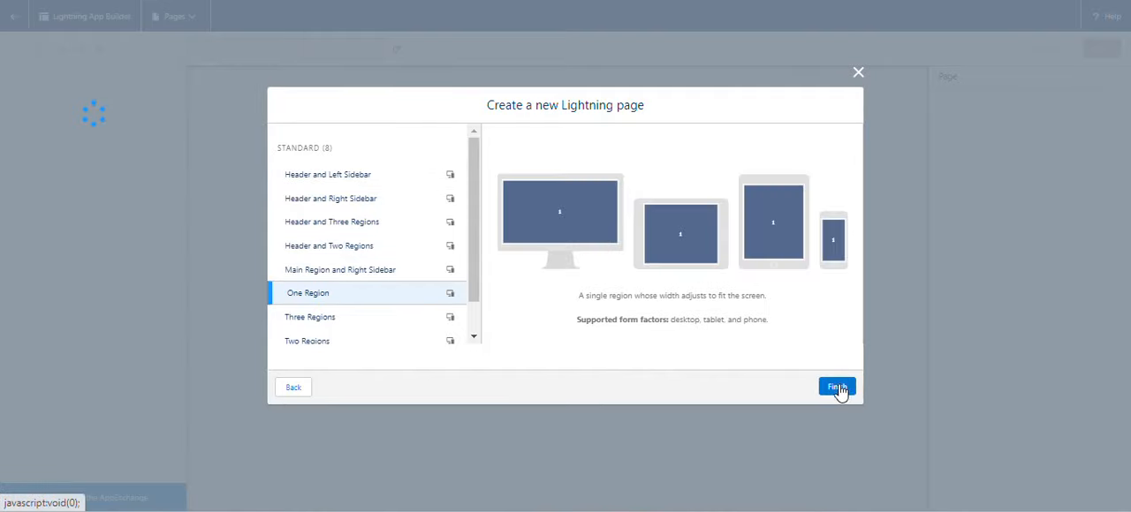
{"action": "left_click", "coordinate": [838, 389]}
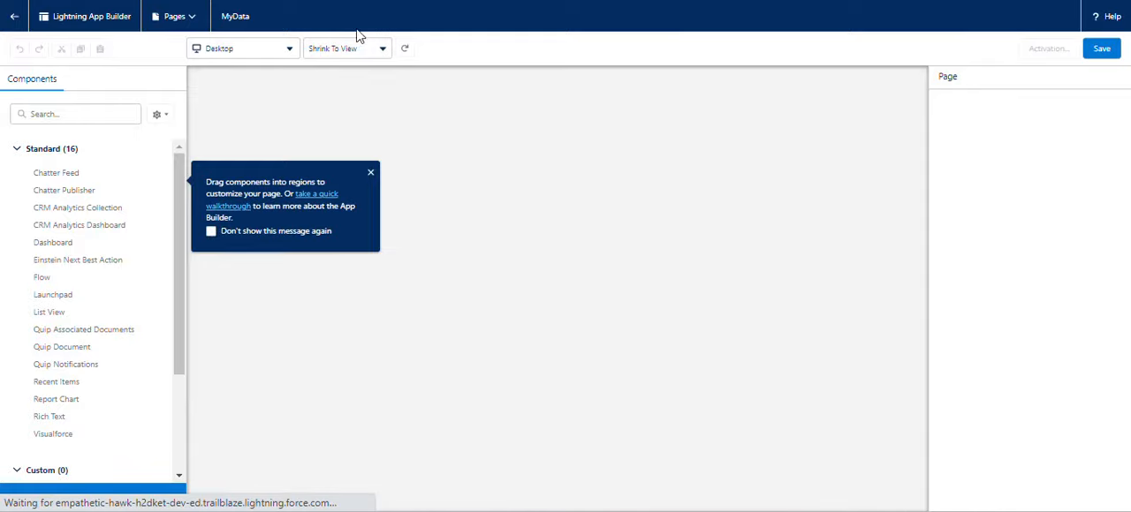
Check the challenge's component requirement, search the components for "re" and place Recent Items in the page's single region.
{"action": "key", "text": "ctrl+Tab"}
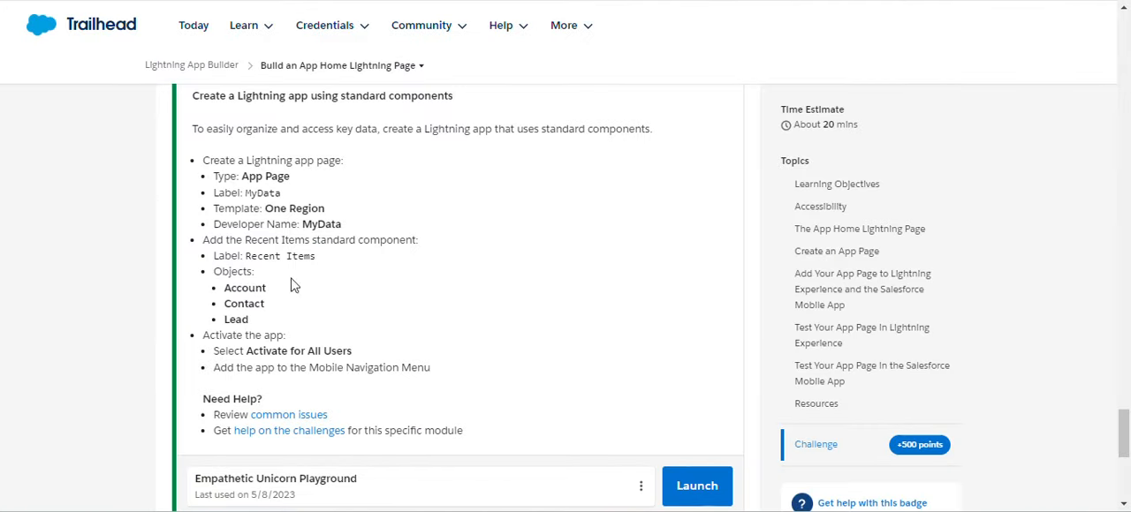
{"action": "key", "text": "ctrl+shift+Tab"}
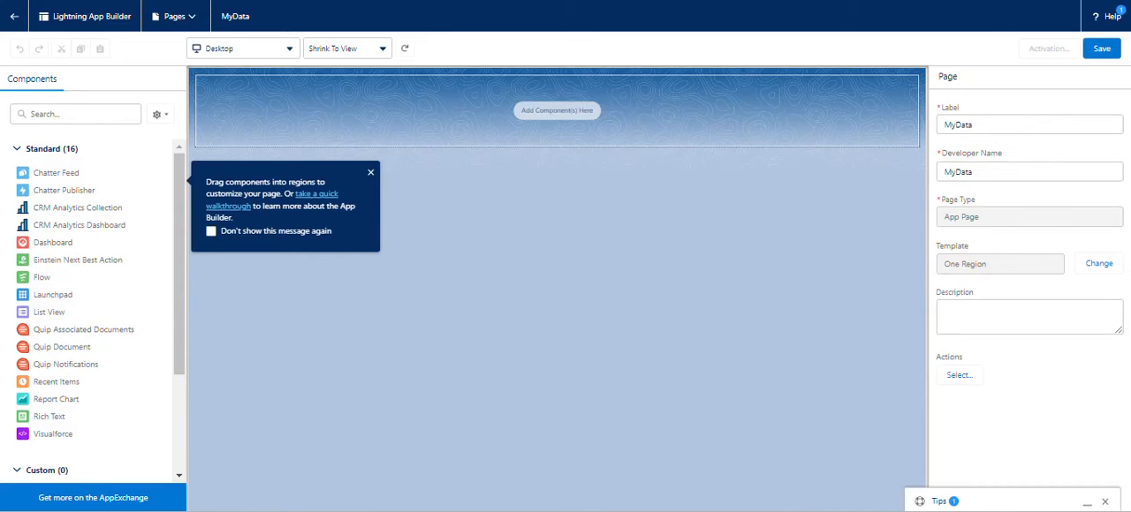
{"action": "key", "text": "ctrl+Tab"}
{"action": "left_click", "coordinate": [59, 114]}
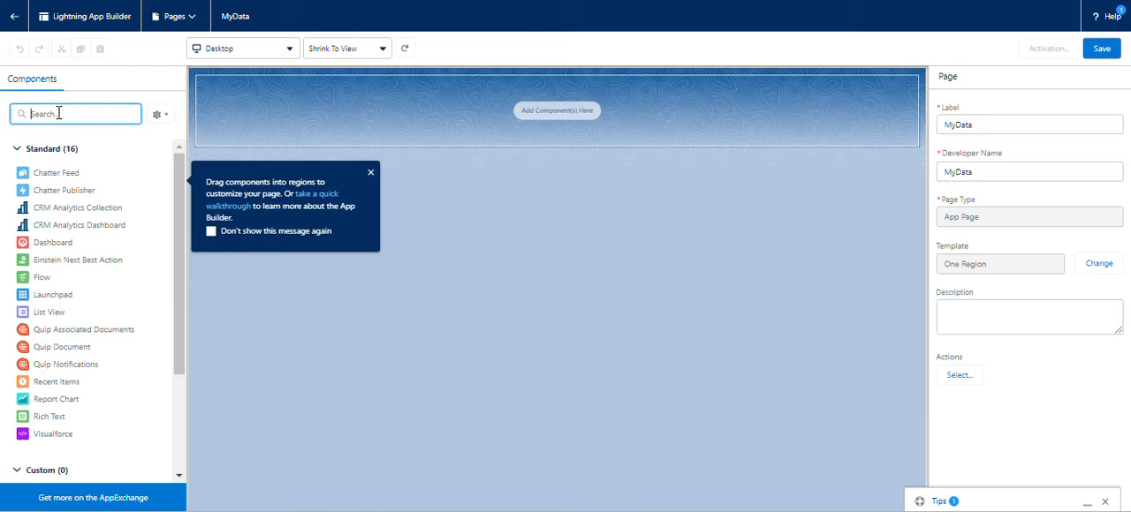
{"action": "type", "text": "re"}
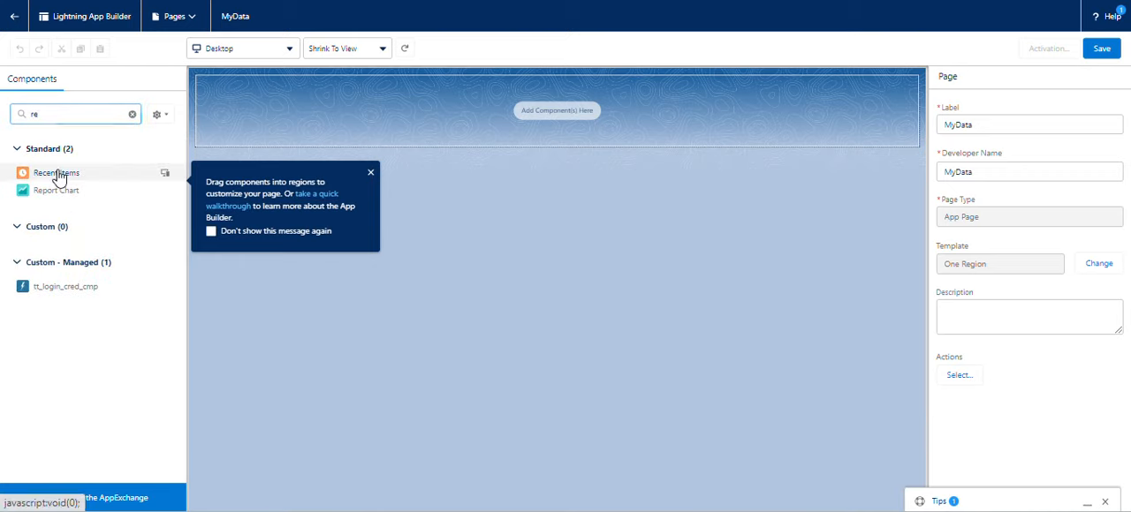
{"action": "left_click_drag", "start_coordinate": [55, 173], "coordinate": [331, 118]}
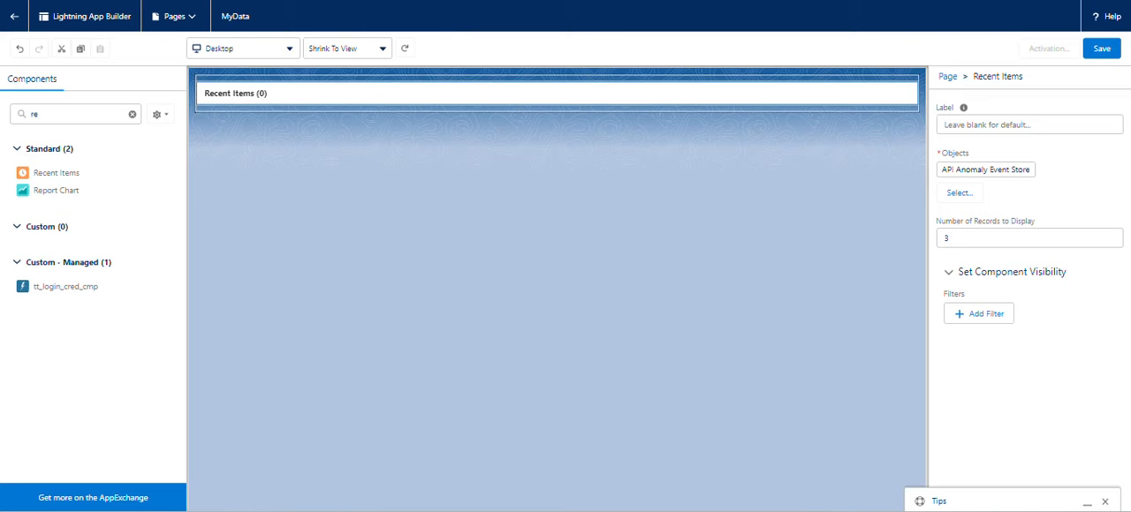
Check the required objects in the challenge and add Account and Contact to the Recent Items component's selected objects.
{"action": "key", "text": "ctrl+shift+Tab"}
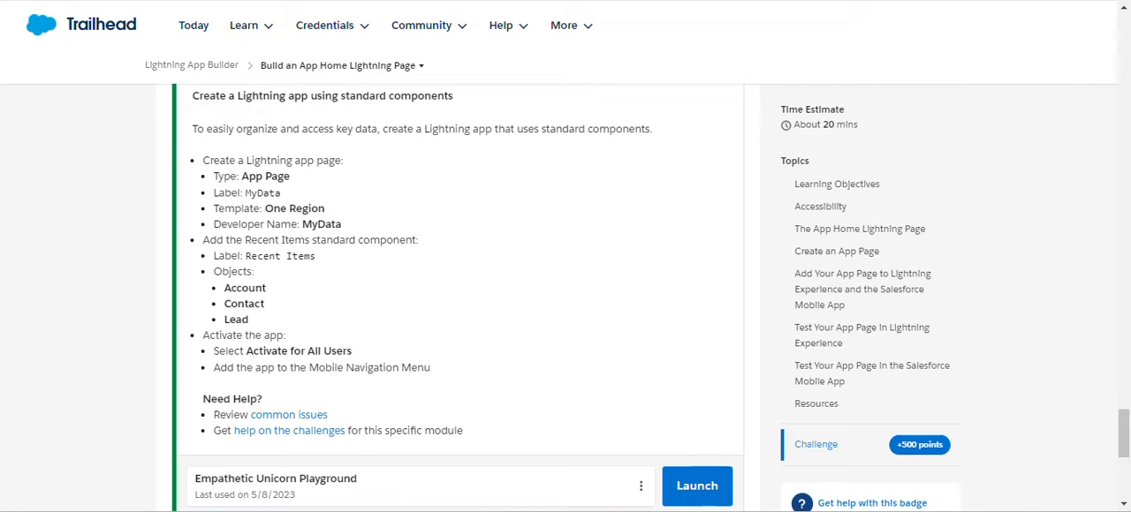
{"action": "key", "text": "ctrl+Tab"}
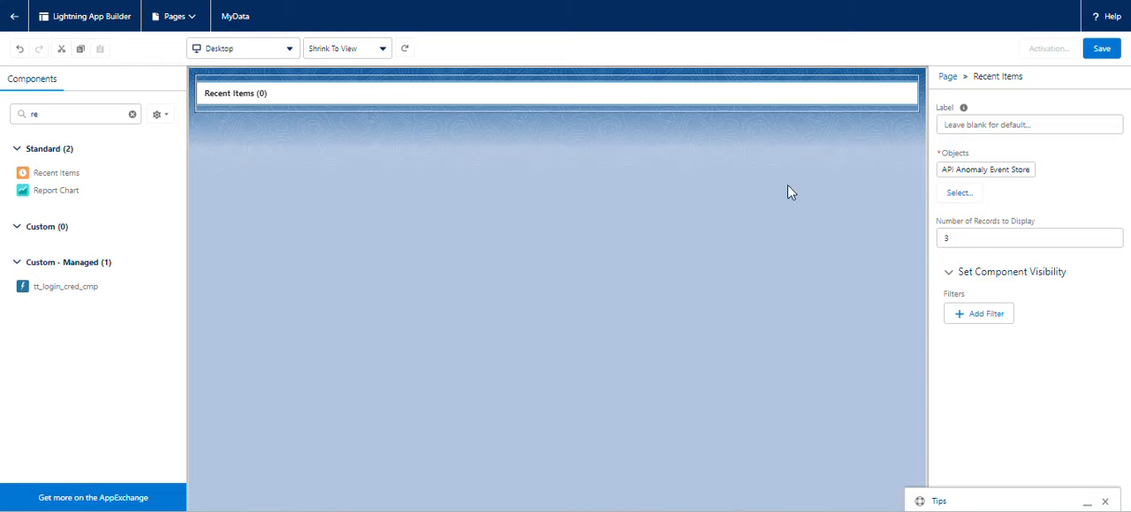
{"action": "left_click", "coordinate": [959, 194]}
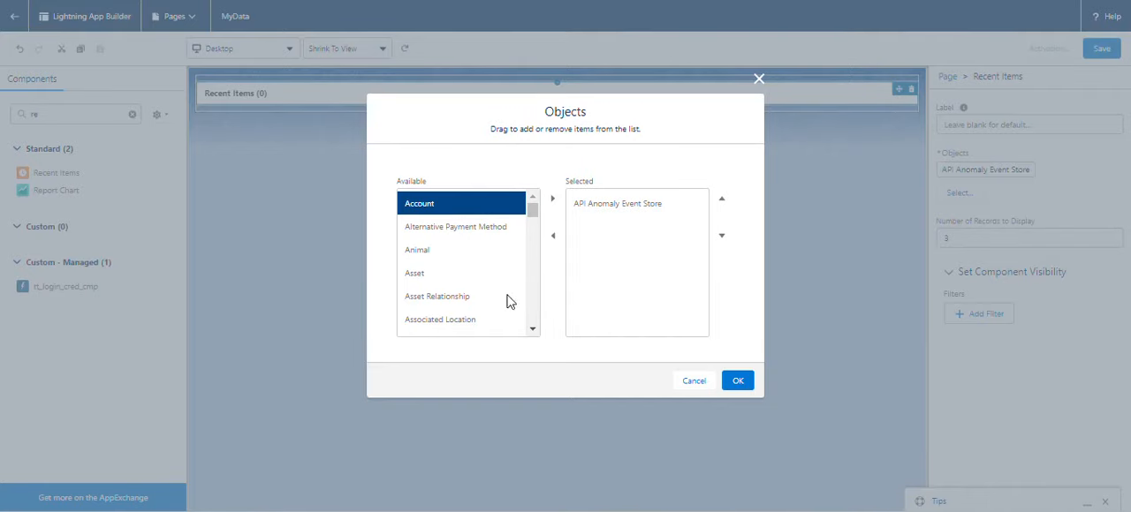
{"action": "left_click", "coordinate": [553, 198]}
{"action": "scroll", "coordinate": [442, 263], "scroll_direction": "down", "scroll_amount": 10}
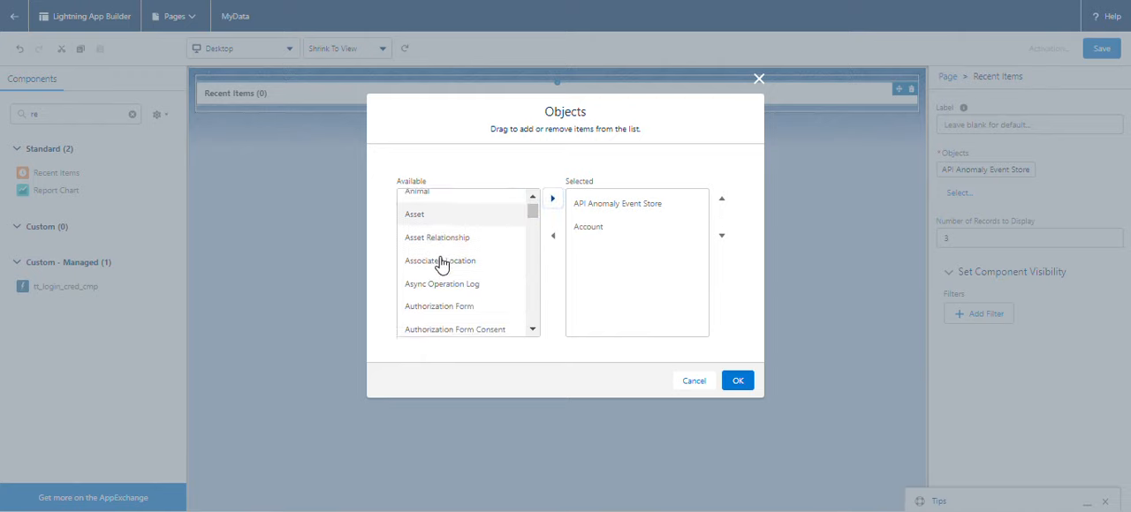
{"action": "scroll", "coordinate": [441, 262], "scroll_direction": "up", "scroll_amount": 3}
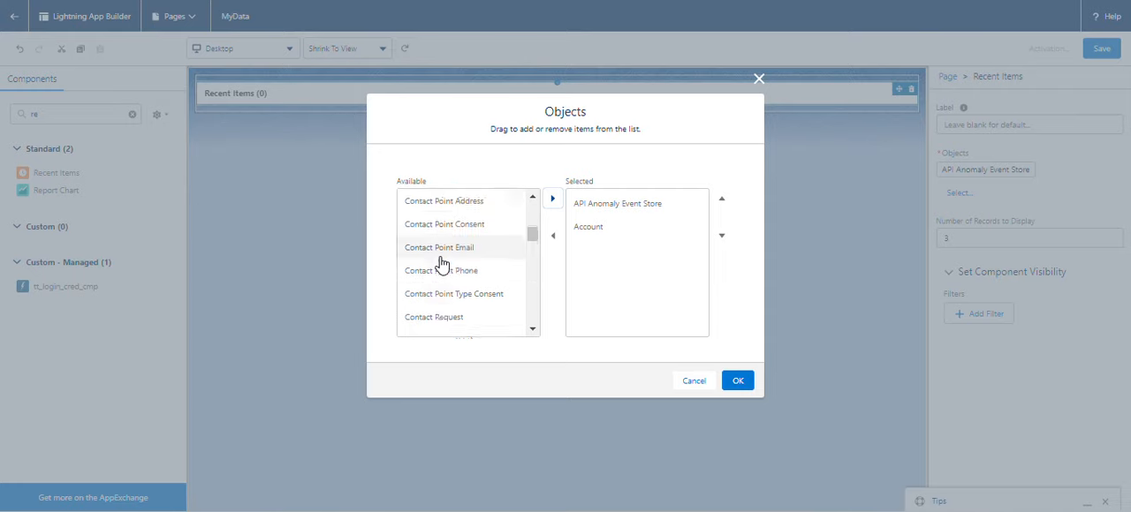
{"action": "left_click", "coordinate": [433, 231]}
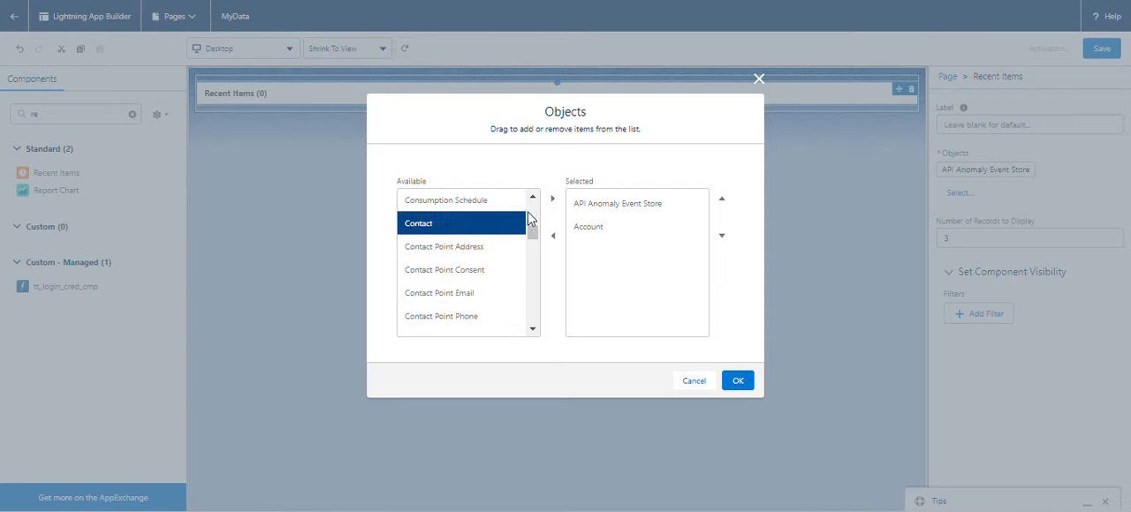
{"action": "left_click", "coordinate": [552, 200]}
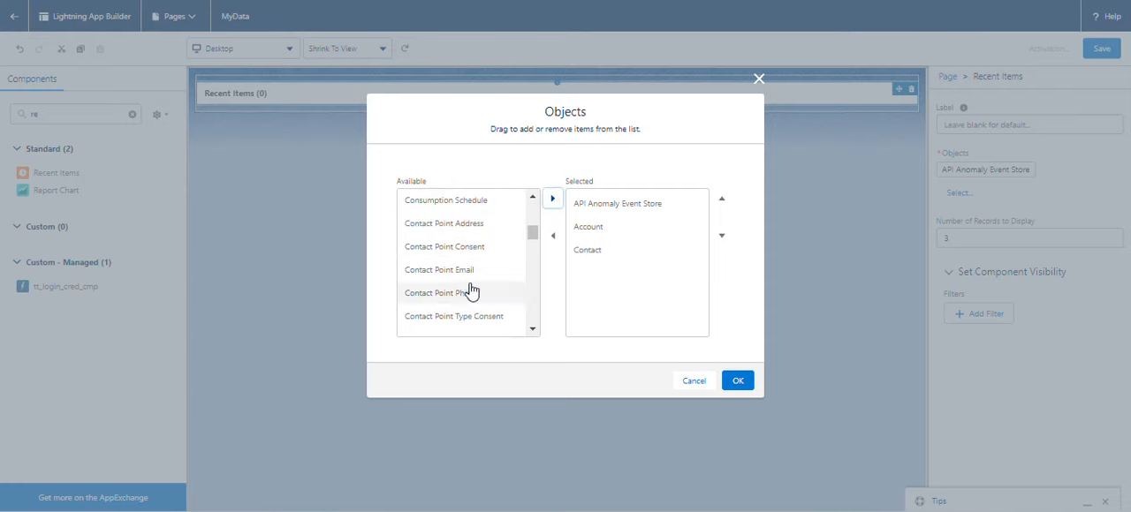
Add Lead to the Recent Items component's selected objects and confirm the object selection.
{"action": "scroll", "coordinate": [463, 274], "scroll_direction": "down", "scroll_amount": 5}
{"action": "scroll", "coordinate": [460, 281], "scroll_direction": "down", "scroll_amount": 6}
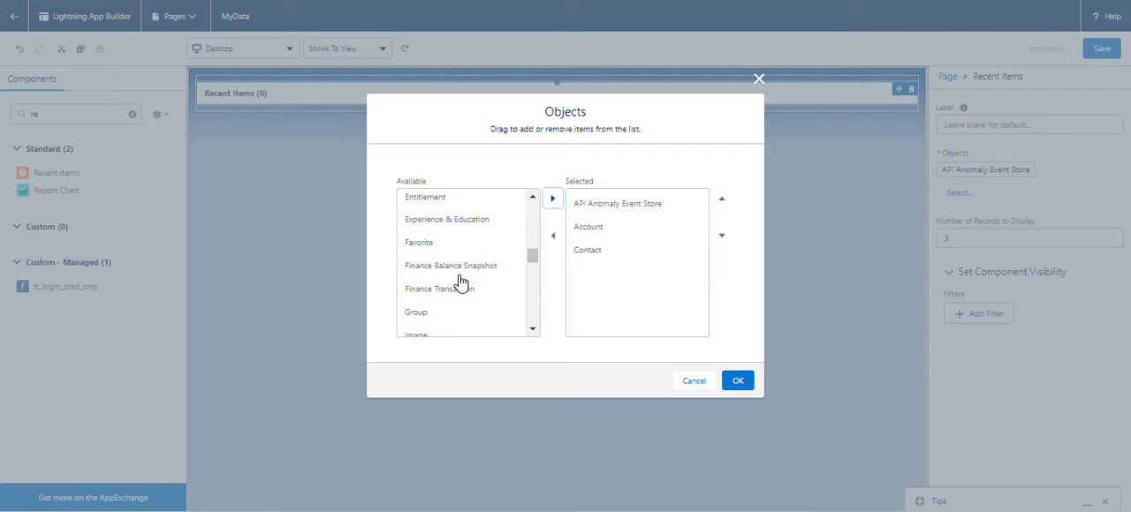
{"action": "scroll", "coordinate": [459, 278], "scroll_direction": "down", "scroll_amount": 4}
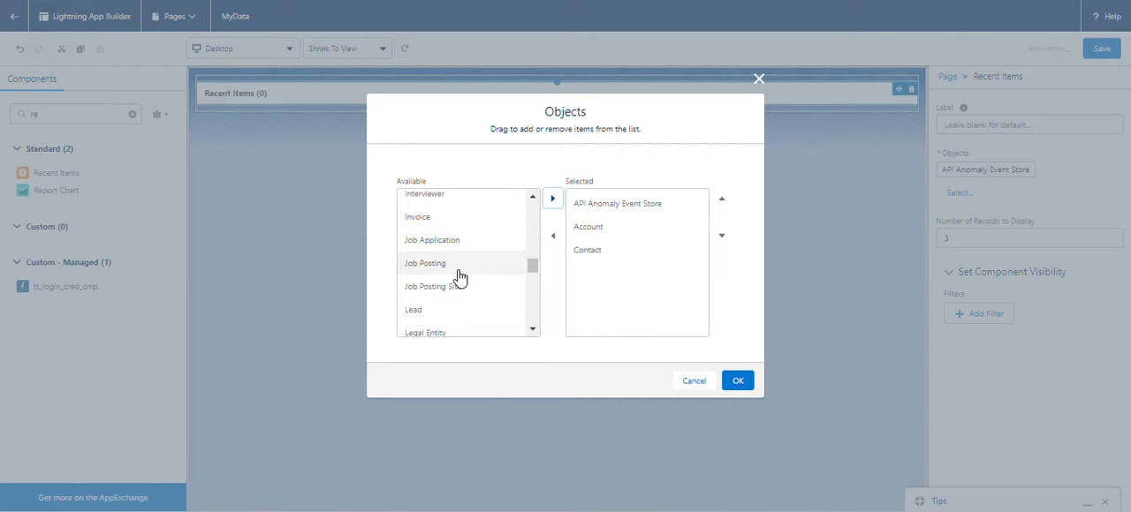
{"action": "left_click", "coordinate": [447, 305]}
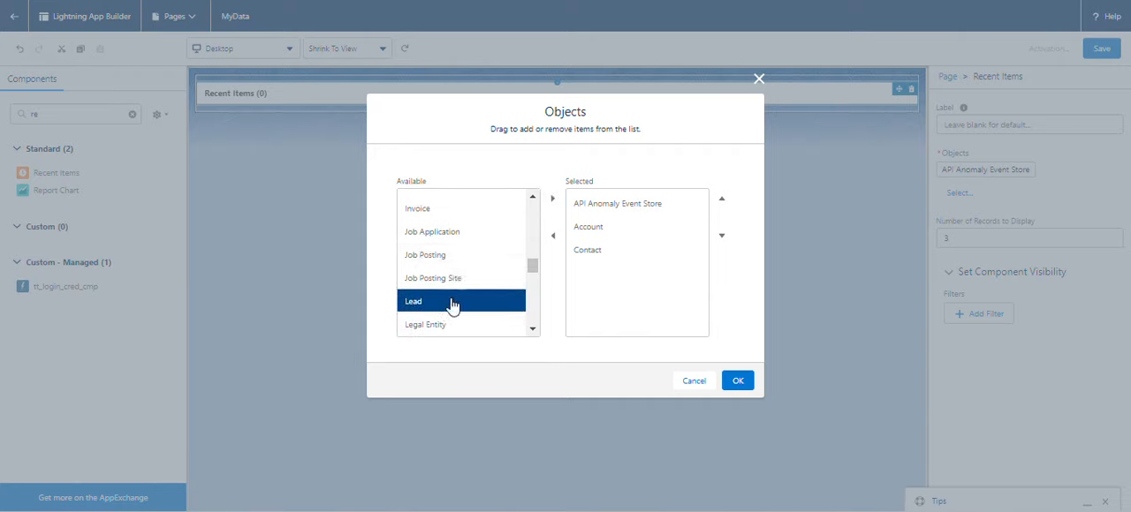
{"action": "left_click", "coordinate": [553, 198]}
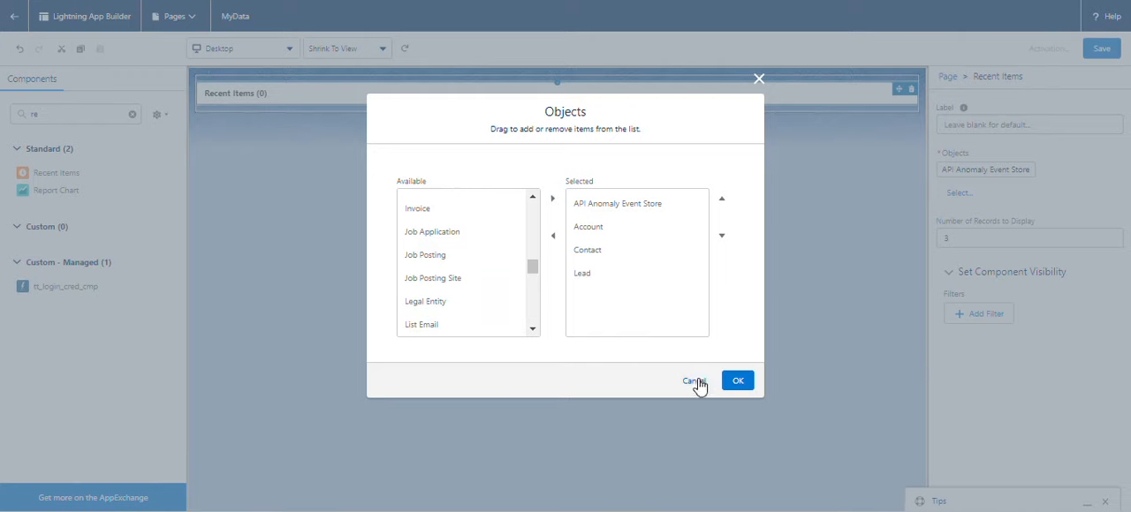
{"action": "left_click", "coordinate": [740, 381]}
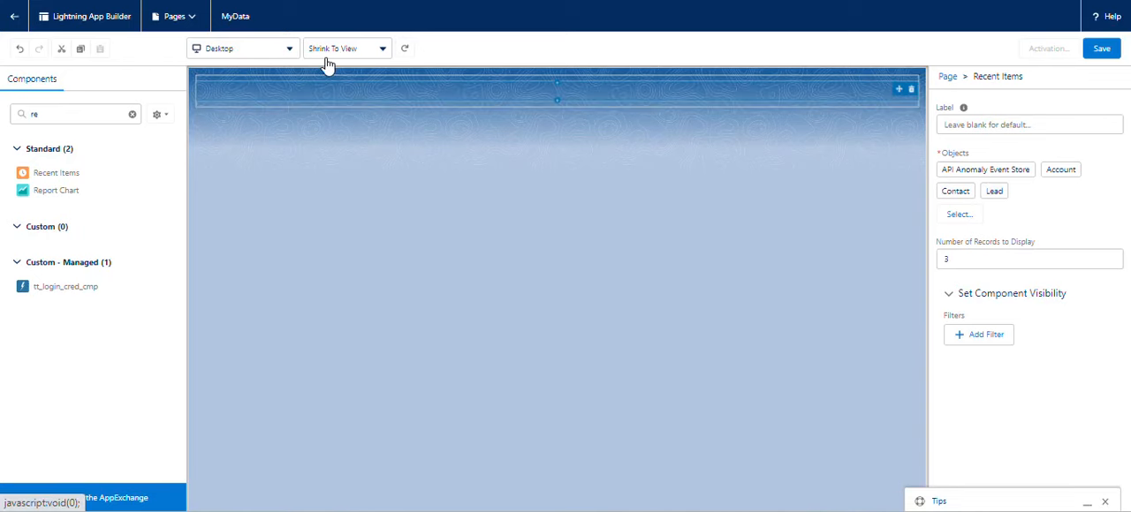
Save the MyData page, start its activation and compare the page settings with the challenge's activation requirements.
{"action": "key", "text": "ctrl+shift+Tab"}
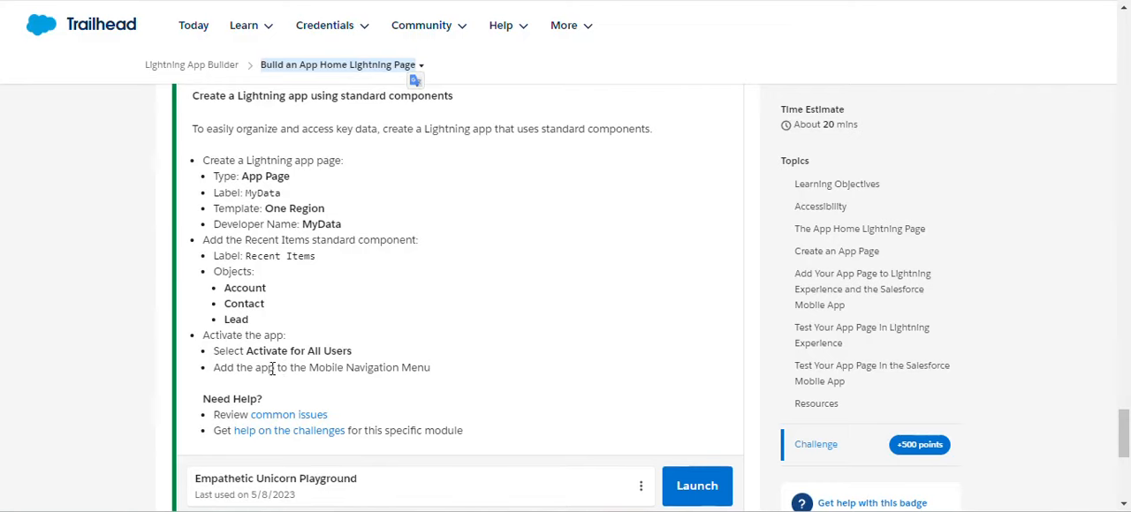
{"action": "key", "text": "ctrl+Tab"}
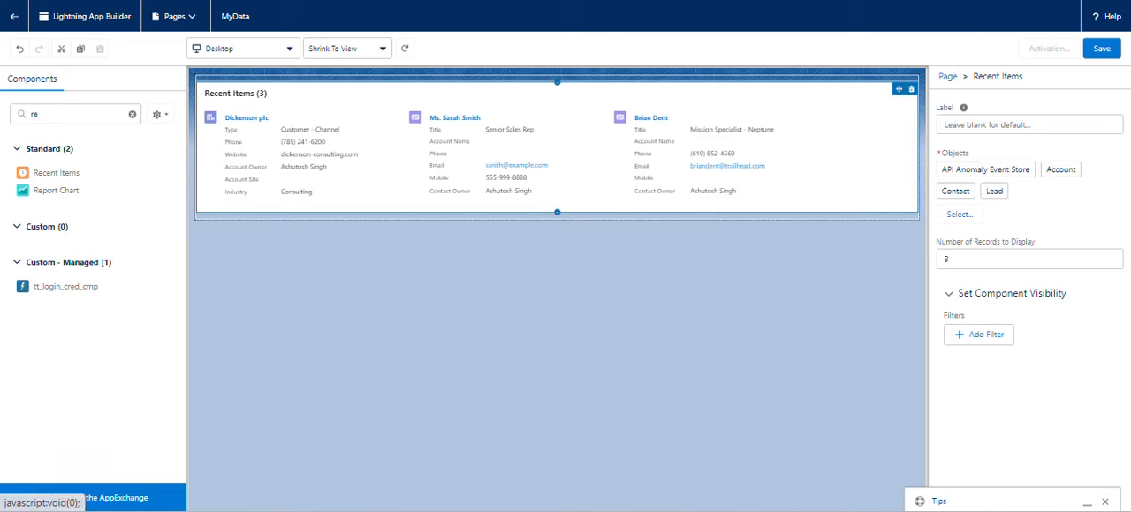
{"action": "left_click", "coordinate": [1104, 52]}
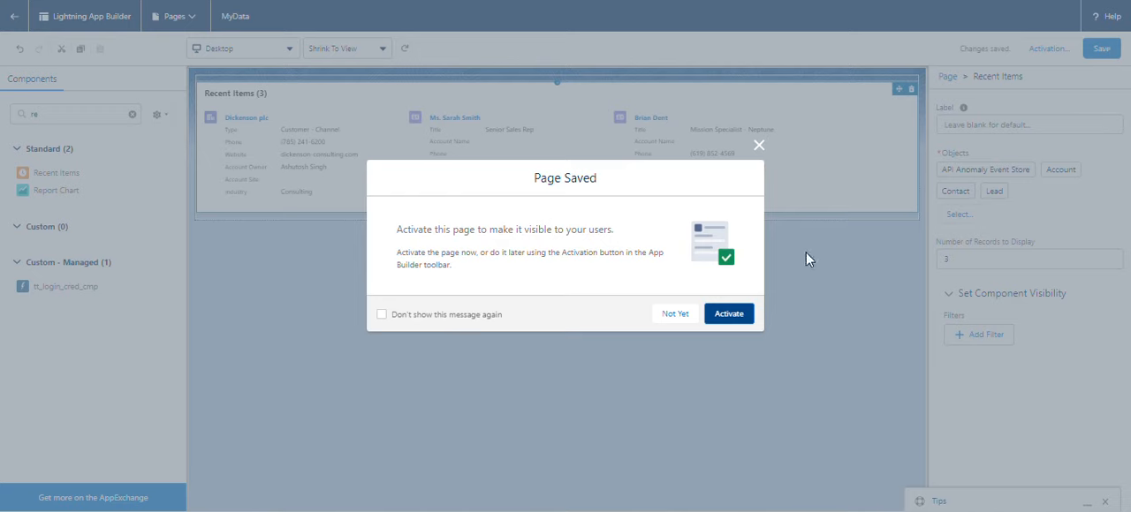
{"action": "left_click", "coordinate": [738, 315]}
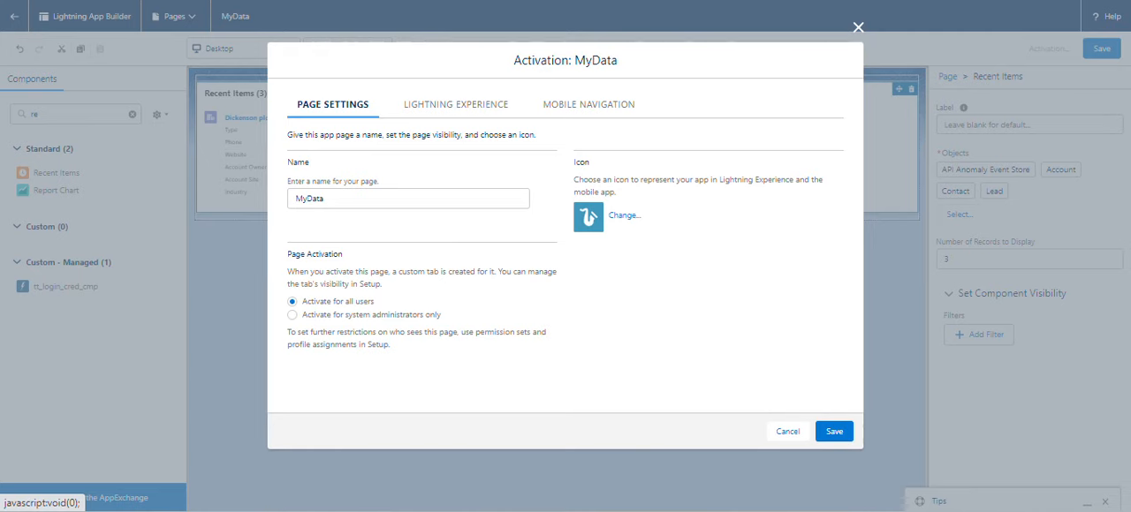
{"action": "left_click", "coordinate": [277, 1]}
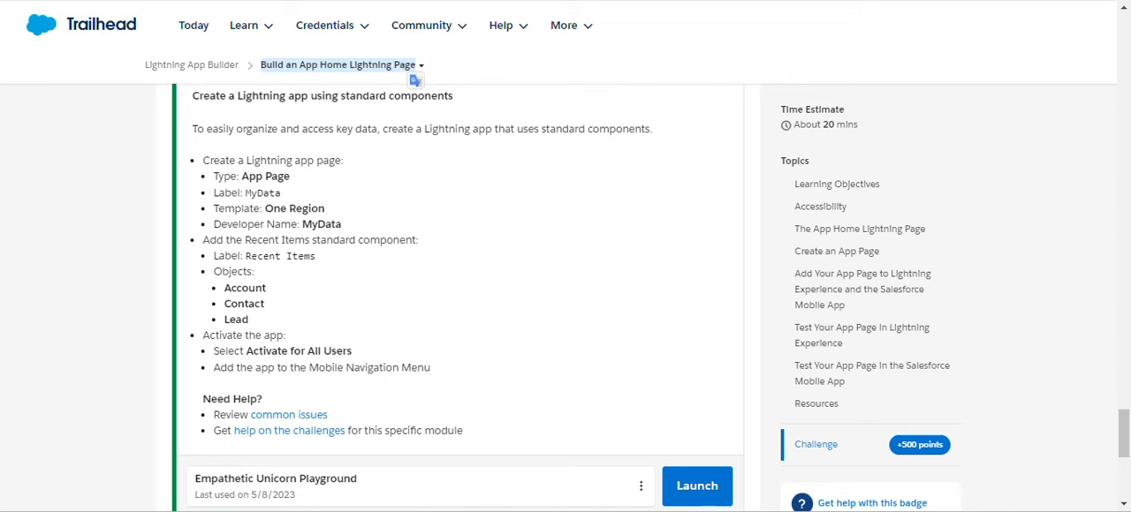
{"action": "left_click", "coordinate": [432, 1]}
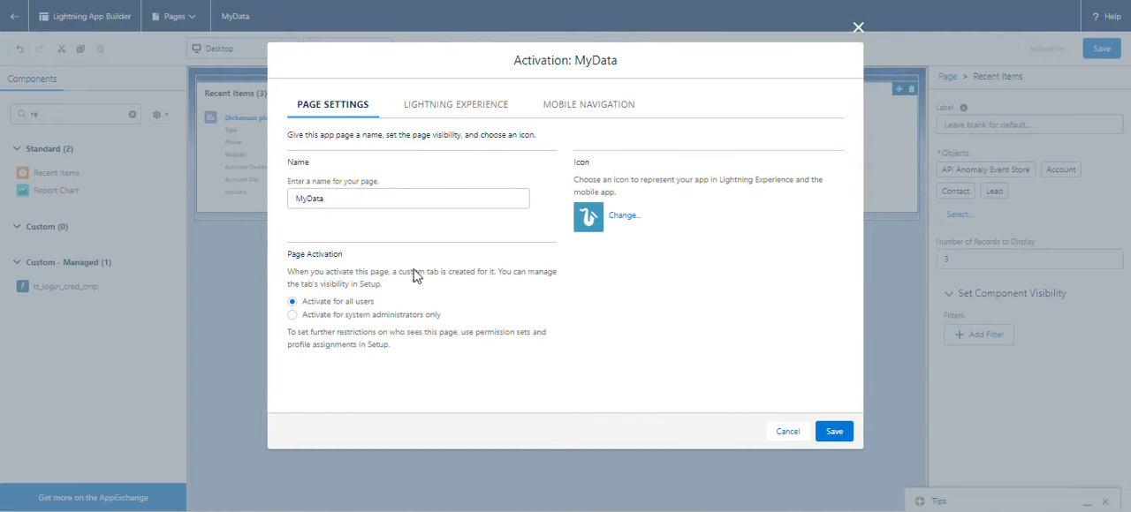
Add the MyData page to the Mobile Navigation Menu and save the activation.
{"action": "left_click", "coordinate": [605, 106]}
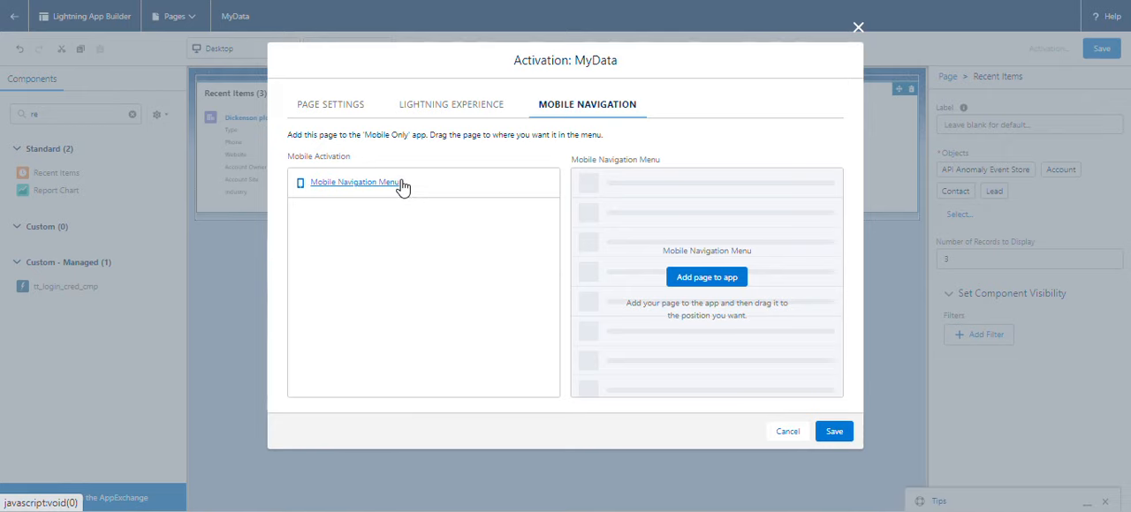
{"action": "left_click", "coordinate": [716, 277]}
{"action": "left_click_drag", "start_coordinate": [357, 186], "coordinate": [697, 223]}
{"action": "left_click_drag", "start_coordinate": [454, 182], "coordinate": [758, 250]}
{"action": "left_click", "coordinate": [717, 281]}
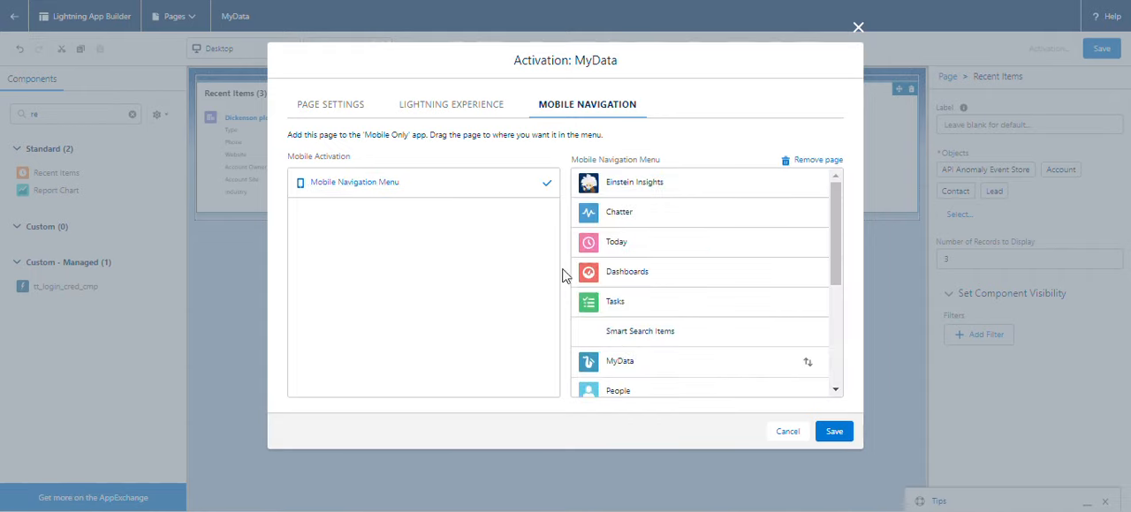
{"action": "left_click", "coordinate": [839, 432]}
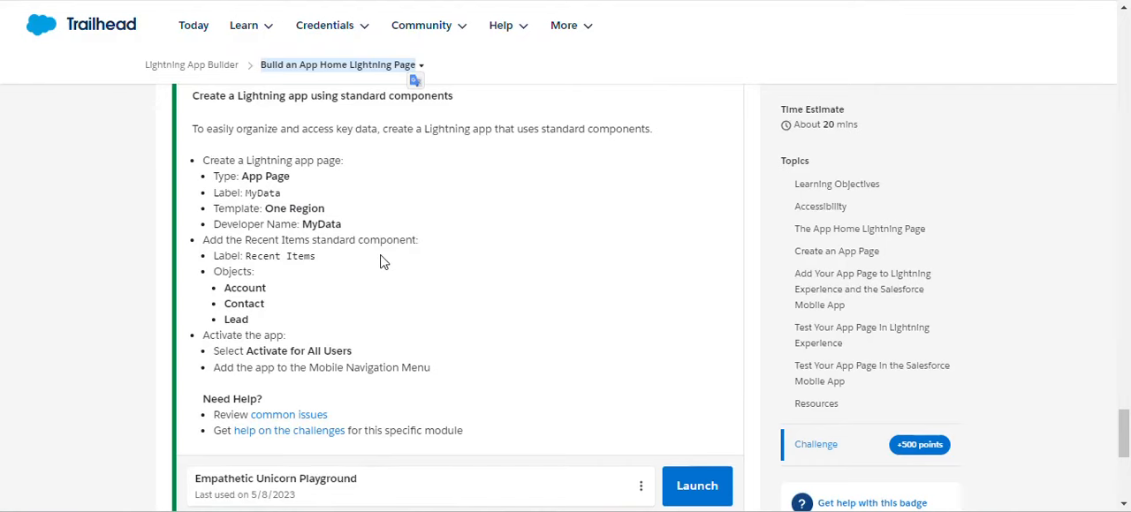
Submit the Build an App Home Lightning Page challenge on Trailhead for checking.
{"action": "scroll", "coordinate": [382, 262], "scroll_direction": "down", "scroll_amount": 2}
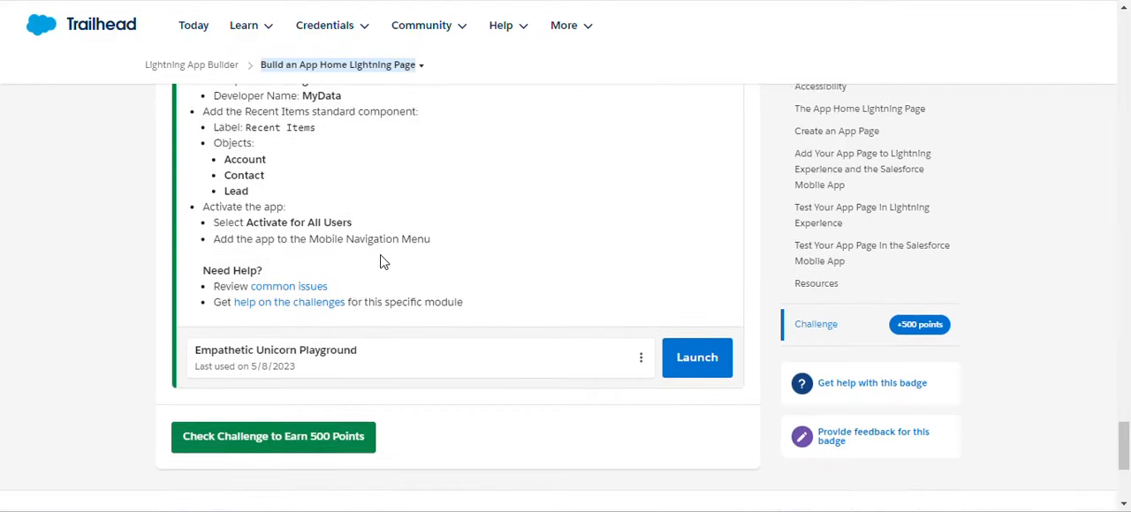
{"action": "left_click", "coordinate": [292, 375]}
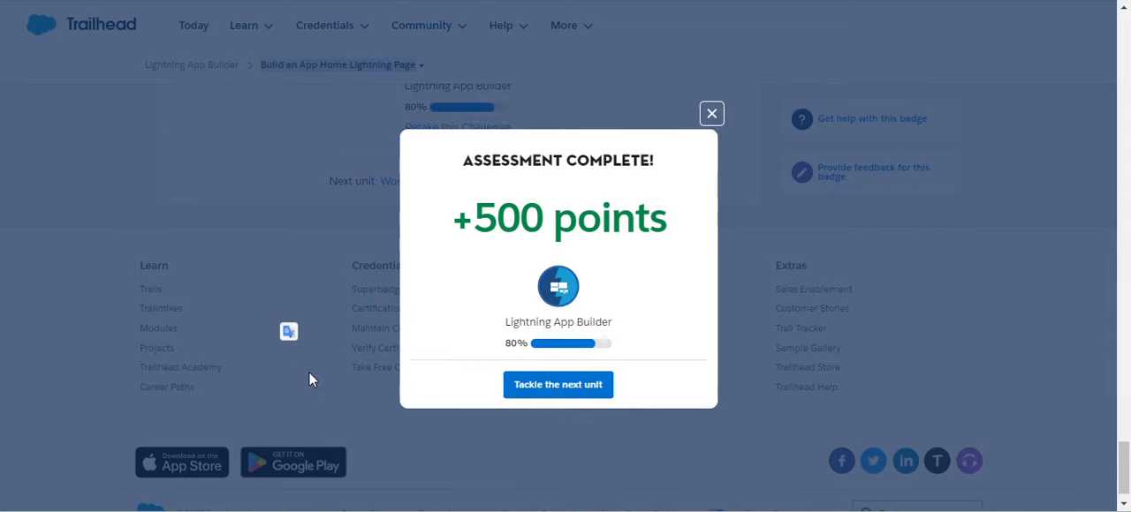
Continue to the Work with Custom Lightning Components unit, find its challenge requirements and select the package ID 04t1a000000REQ2.
{"action": "left_click", "coordinate": [588, 387]}
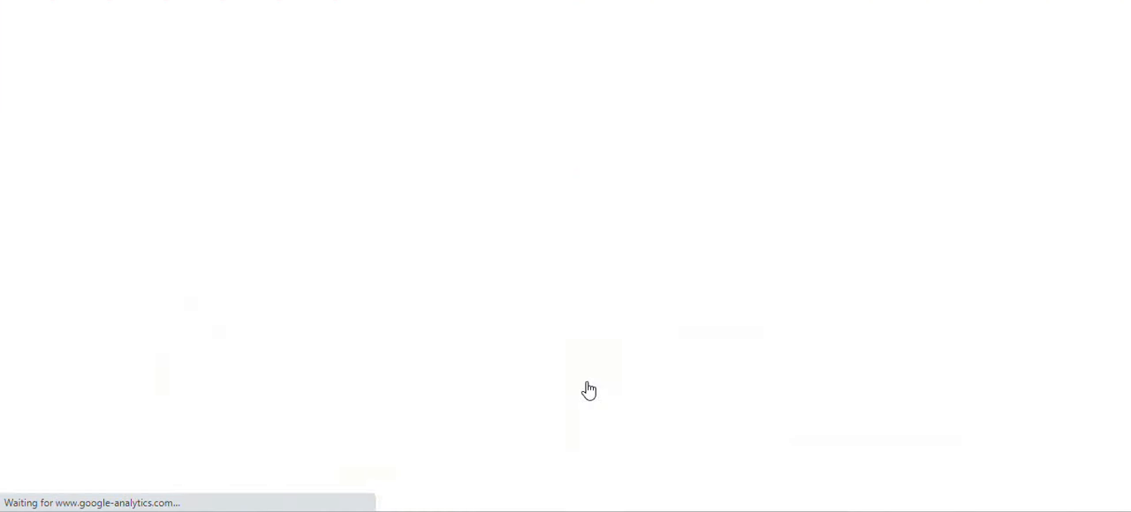
{"action": "scroll", "coordinate": [587, 389], "scroll_direction": "down", "scroll_amount": 5}
{"action": "scroll", "coordinate": [588, 390], "scroll_direction": "down", "scroll_amount": 15}
{"action": "scroll", "coordinate": [587, 390], "scroll_direction": "down", "scroll_amount": 10}
{"action": "scroll", "coordinate": [588, 390], "scroll_direction": "up", "scroll_amount": 2}
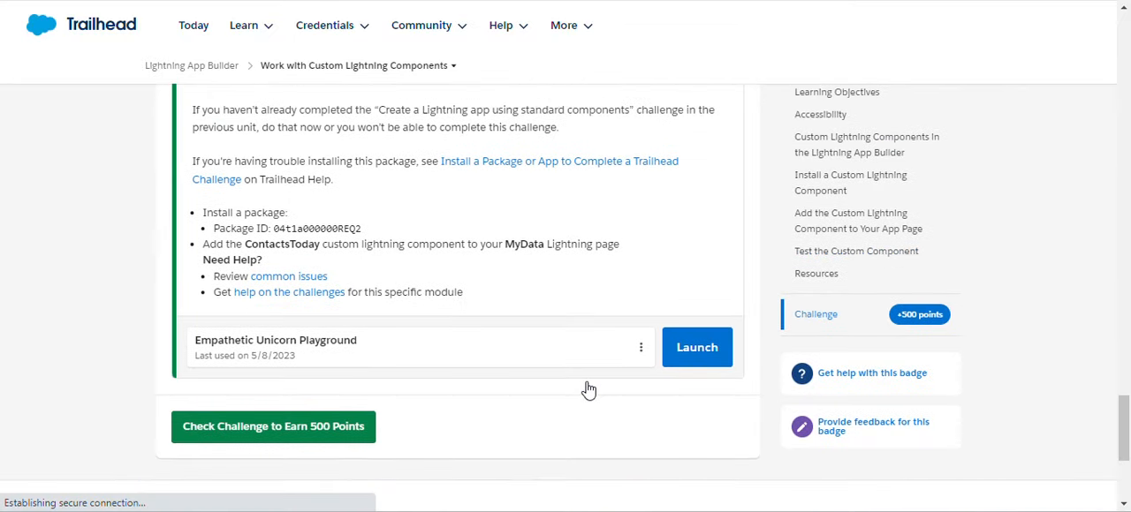
{"action": "scroll", "coordinate": [588, 389], "scroll_direction": "up", "scroll_amount": 1}
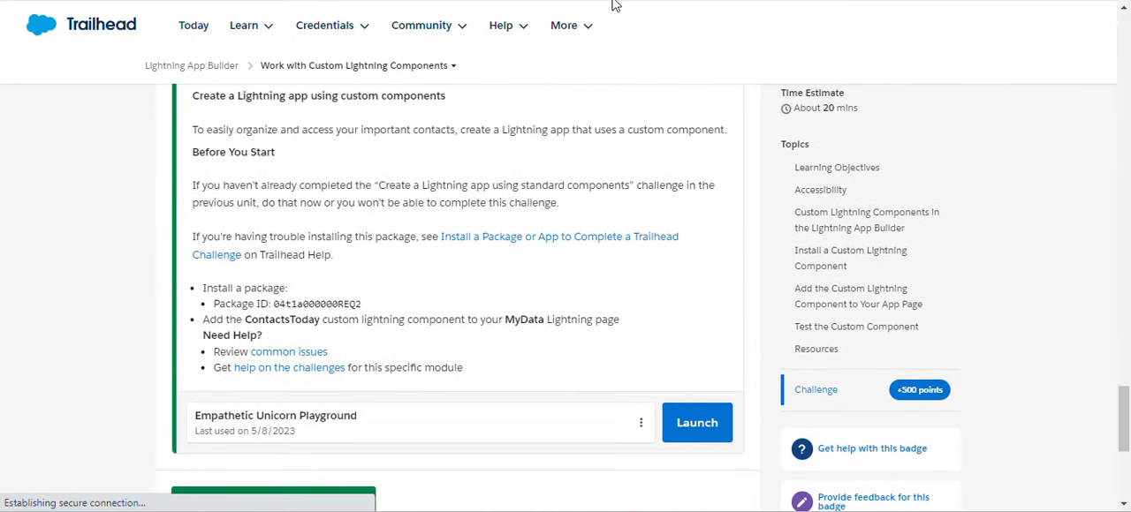
{"action": "double_click", "coordinate": [317, 303]}
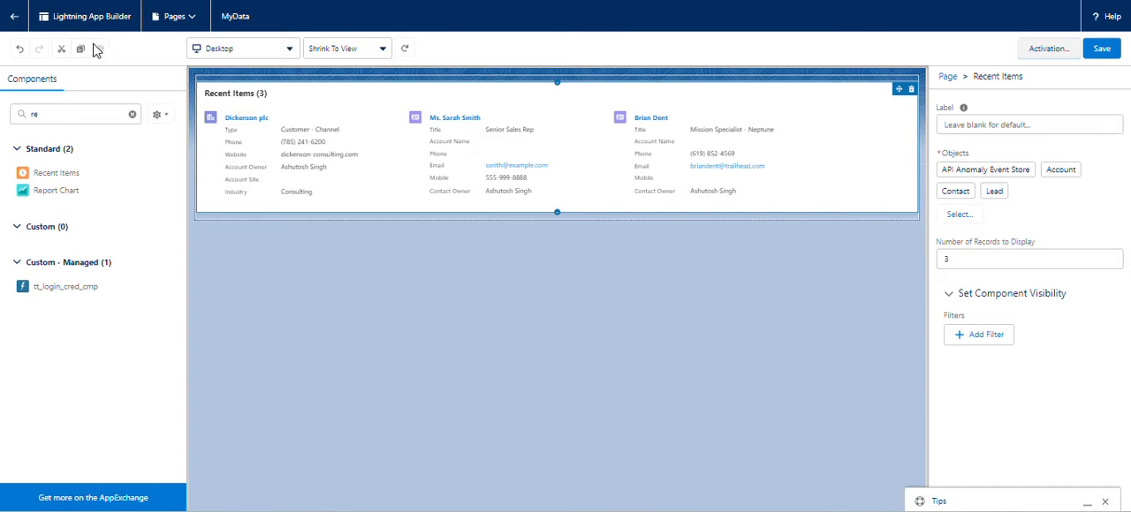
Leave the MyData page in Lightning App Builder and open the Playground Starter app from the full list of apps.
{"action": "left_click", "coordinate": [16, 20]}
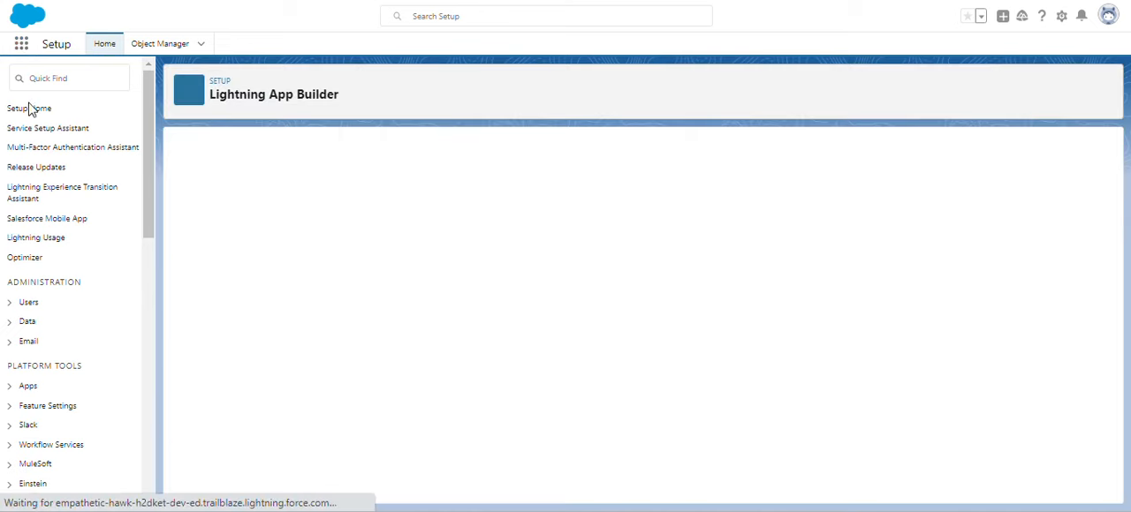
{"action": "left_click", "coordinate": [21, 43]}
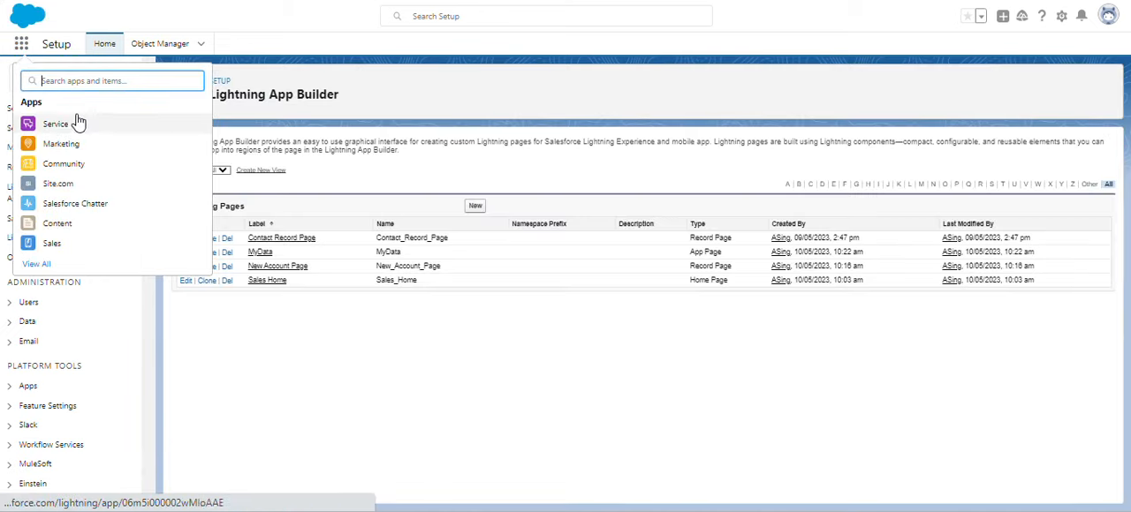
{"action": "left_click", "coordinate": [37, 265]}
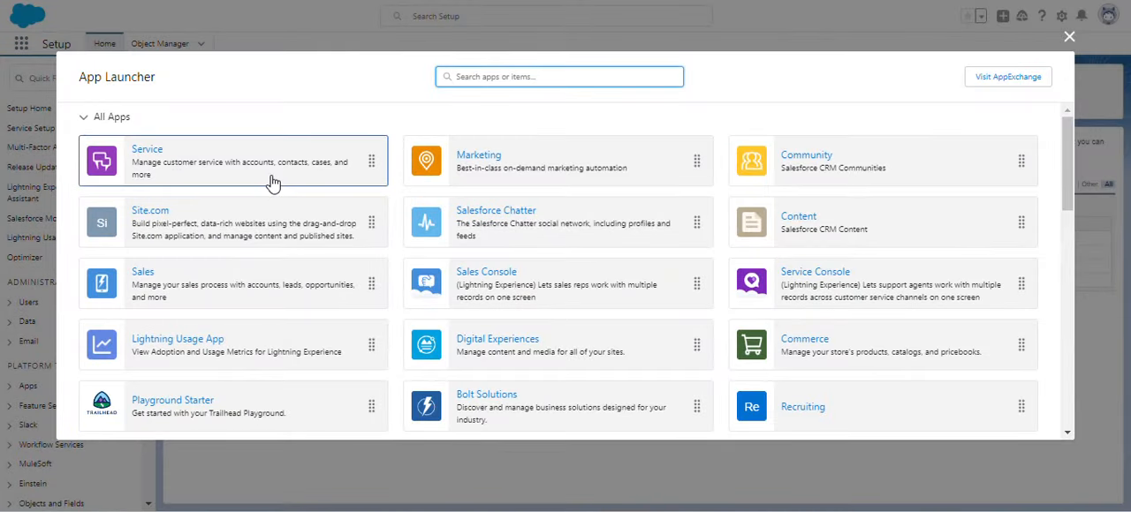
{"action": "scroll", "coordinate": [256, 230], "scroll_direction": "down", "scroll_amount": 2}
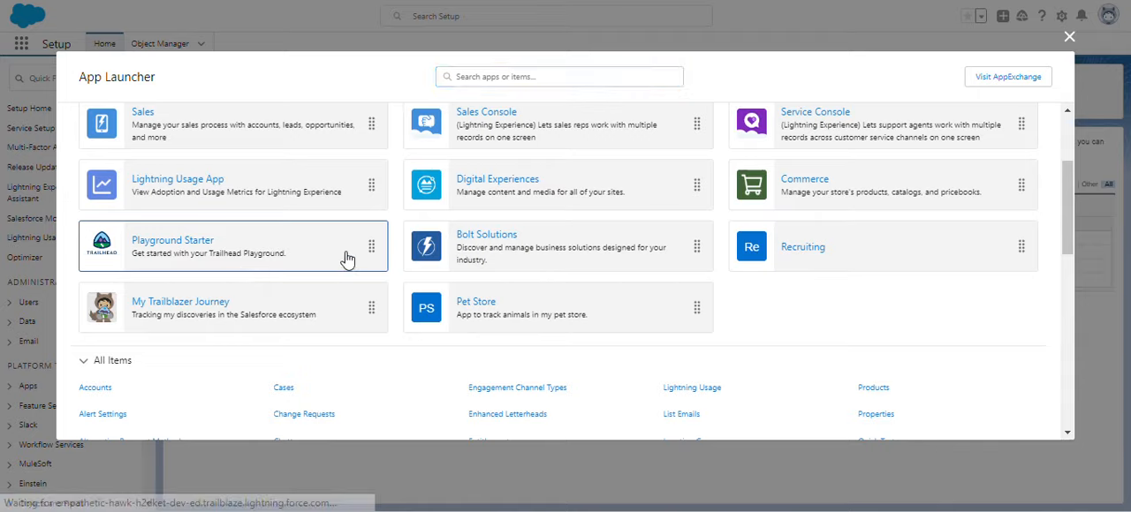
{"action": "left_click", "coordinate": [416, 255]}
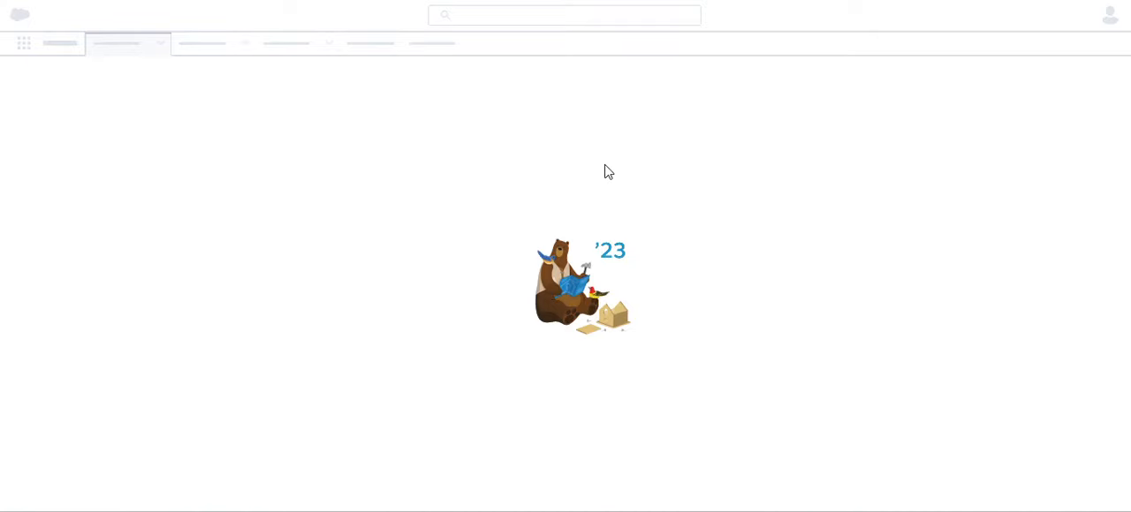
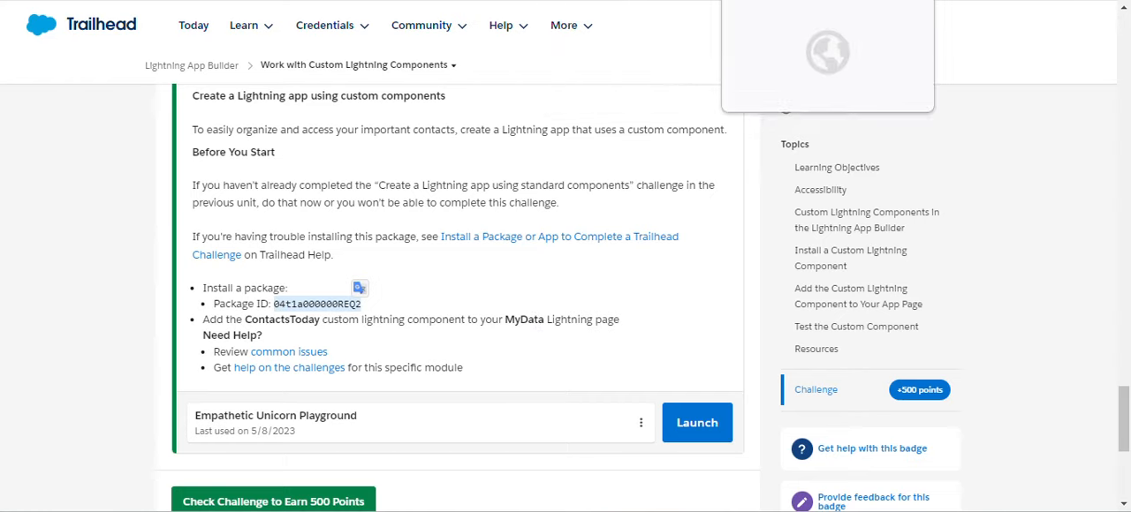
Install the Contacts Today package for admins only and finish the installation.
{"action": "left_click", "coordinate": [751, 1]}
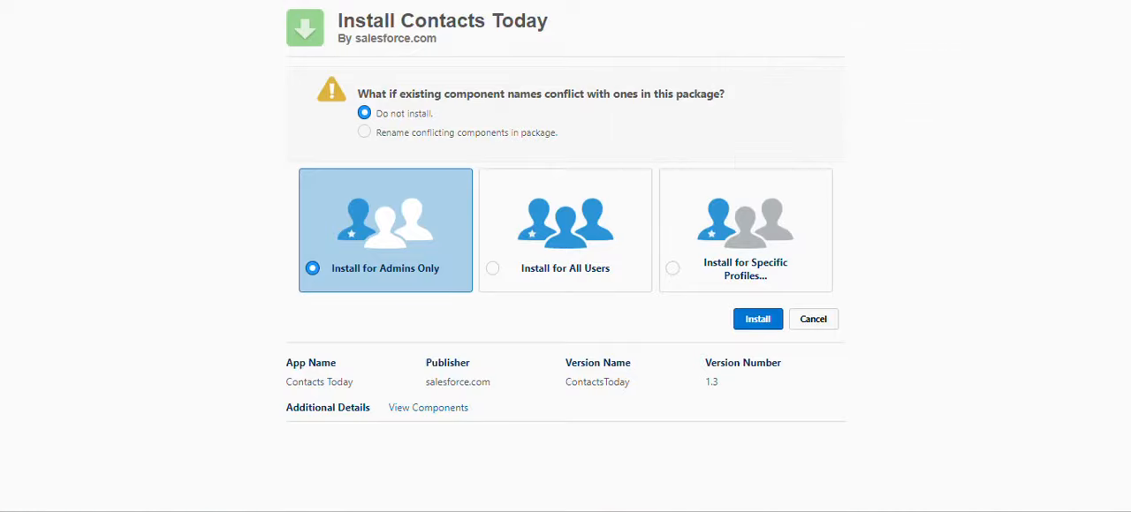
{"action": "left_click", "coordinate": [767, 326]}
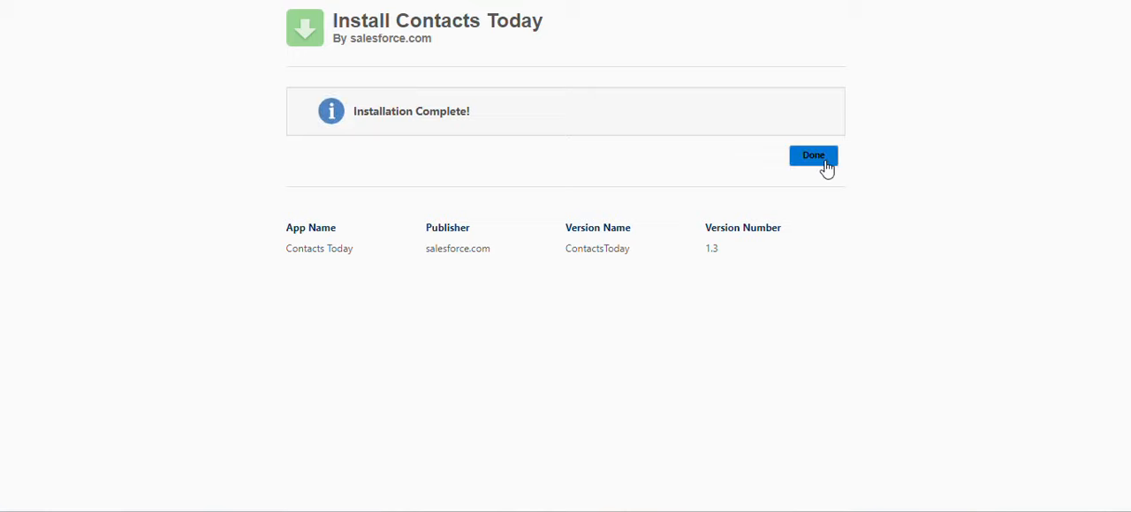
{"action": "left_click", "coordinate": [814, 156]}
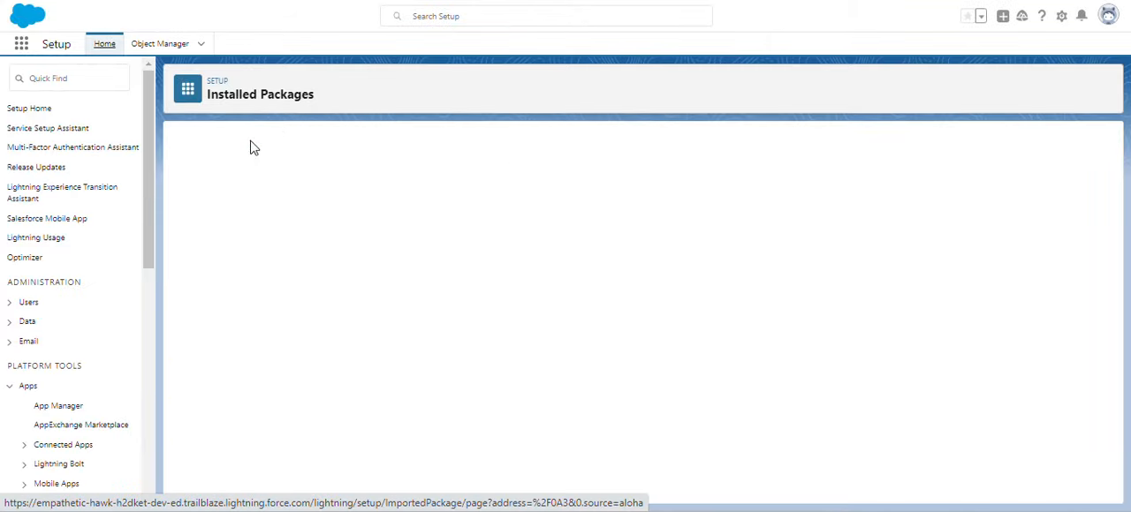
Return to the Playground Starter page, switch to the Sales app and open Setup.
{"action": "left_click", "coordinate": [115, 0]}
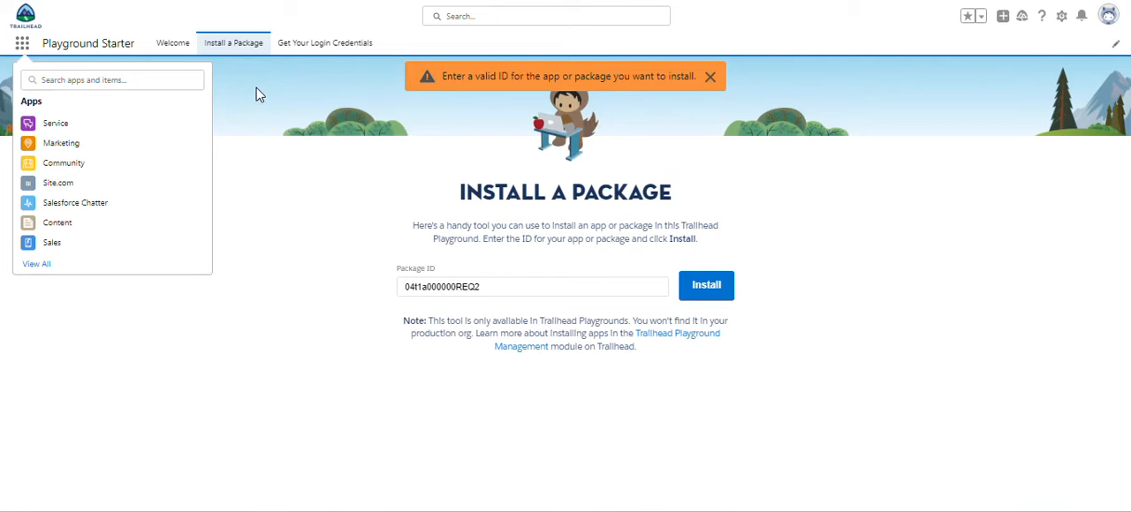
{"action": "left_click", "coordinate": [42, 243]}
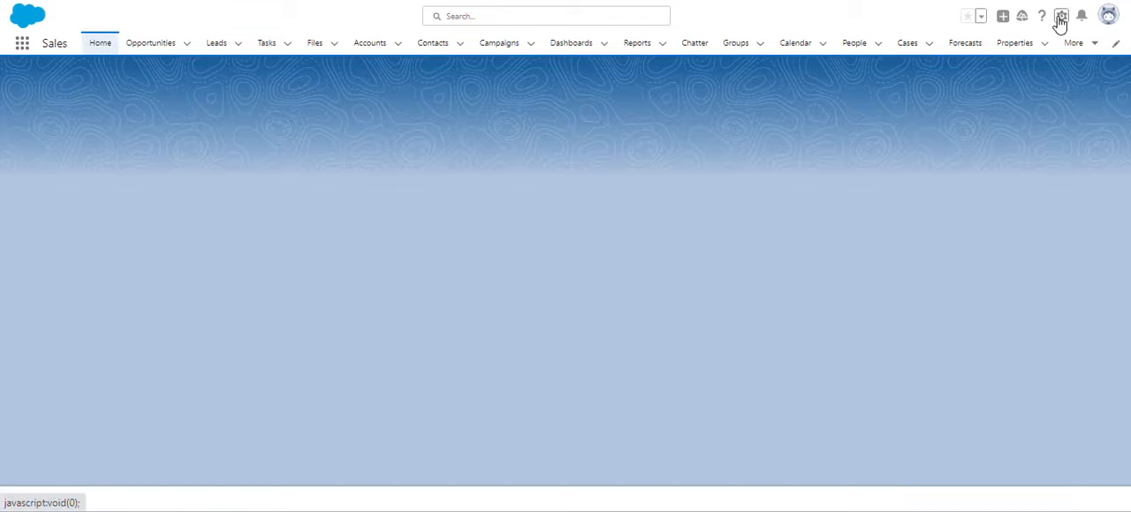
{"action": "left_click", "coordinate": [1059, 20]}
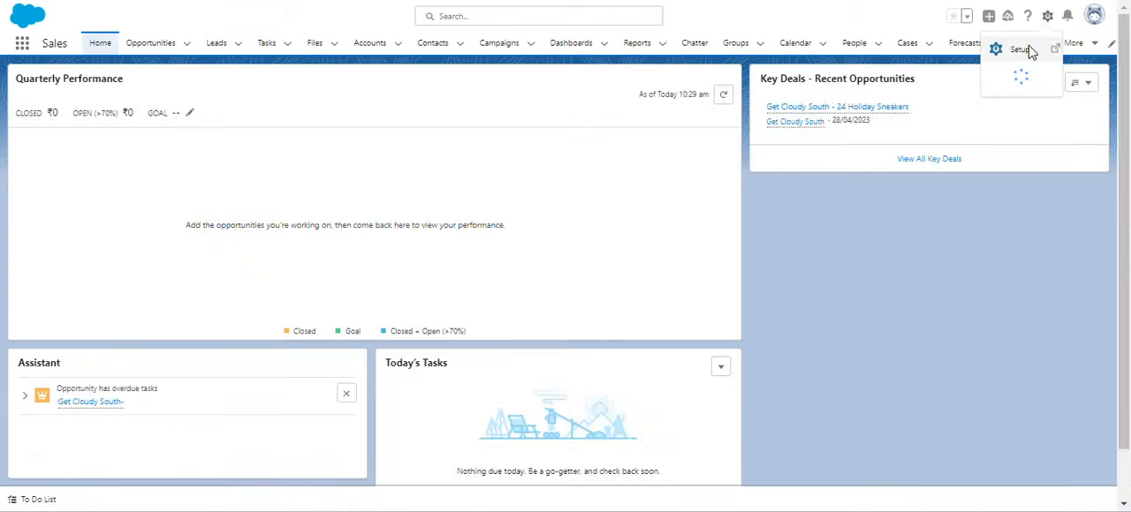
{"action": "left_click", "coordinate": [1030, 50]}
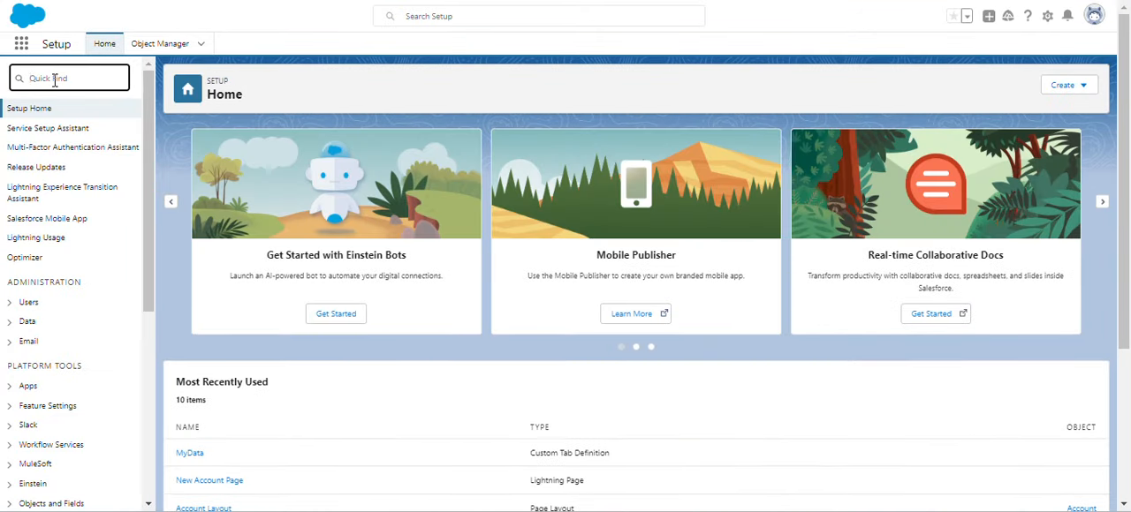
Find Lightning App Builder in Setup with the search text "light" and open the MyData page for editing.
{"action": "type", "text": "li"}
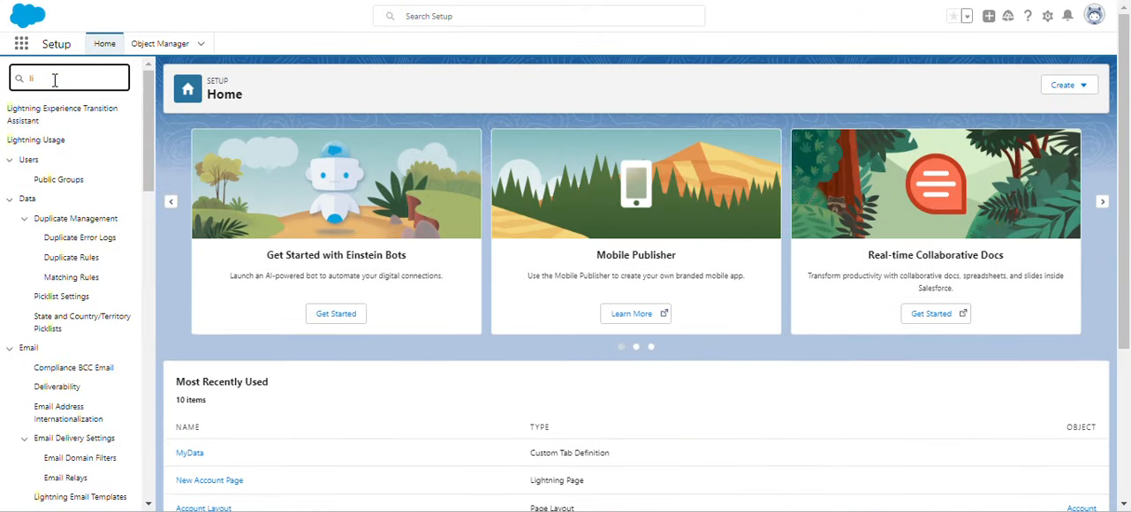
{"action": "type", "text": "gh"}
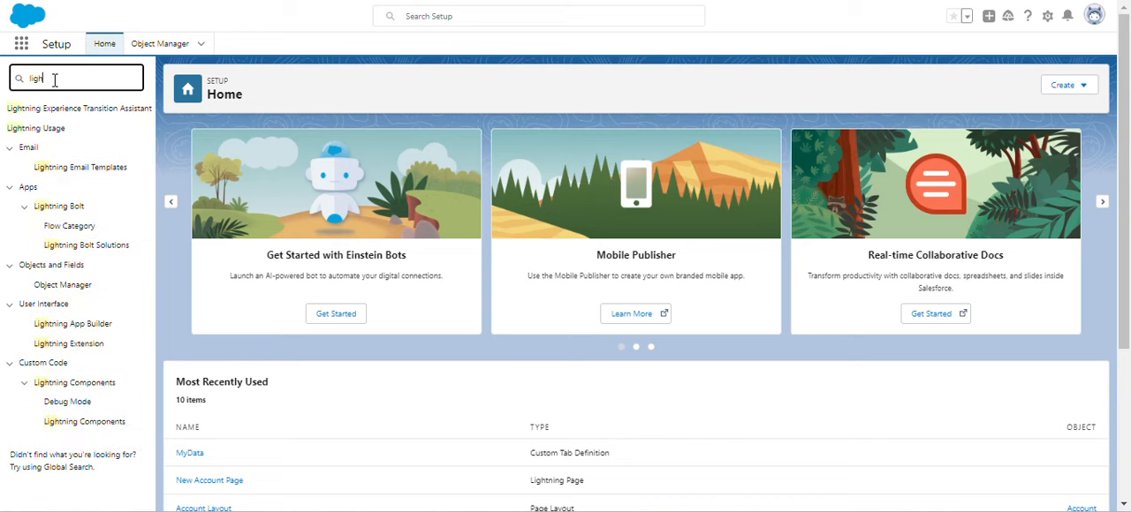
{"action": "type", "text": "t"}
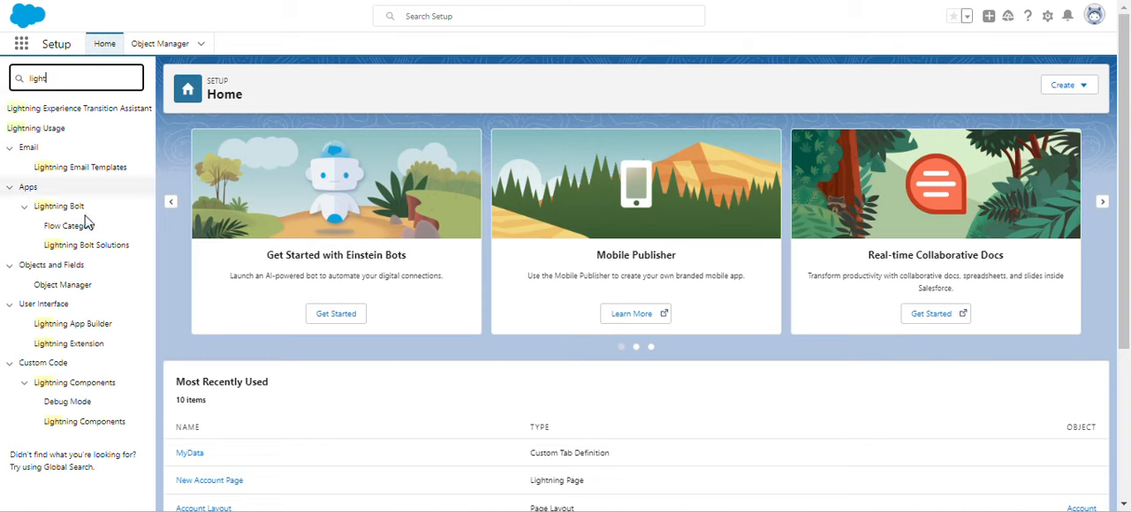
{"action": "left_click", "coordinate": [78, 327]}
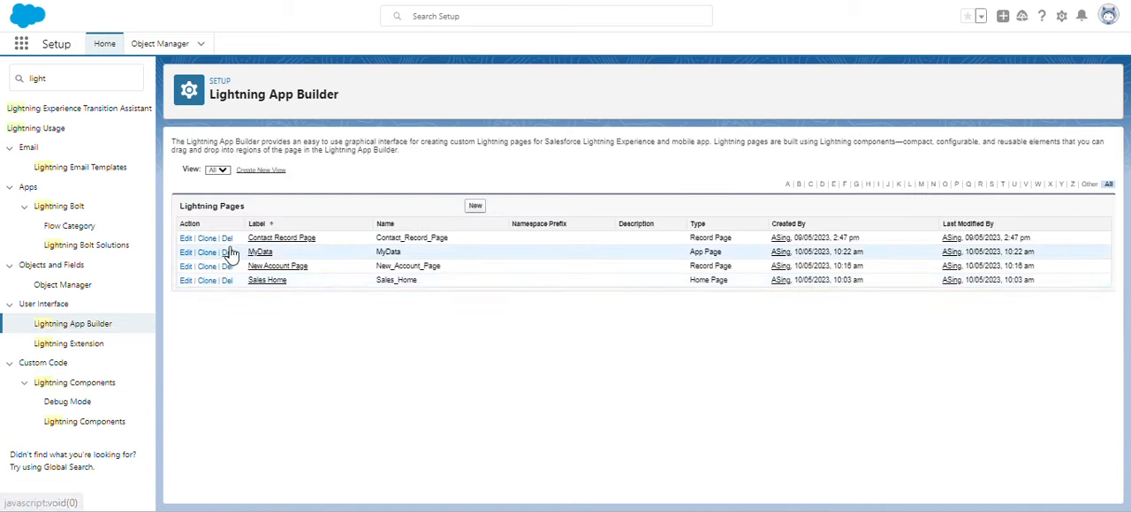
{"action": "left_click", "coordinate": [186, 253]}
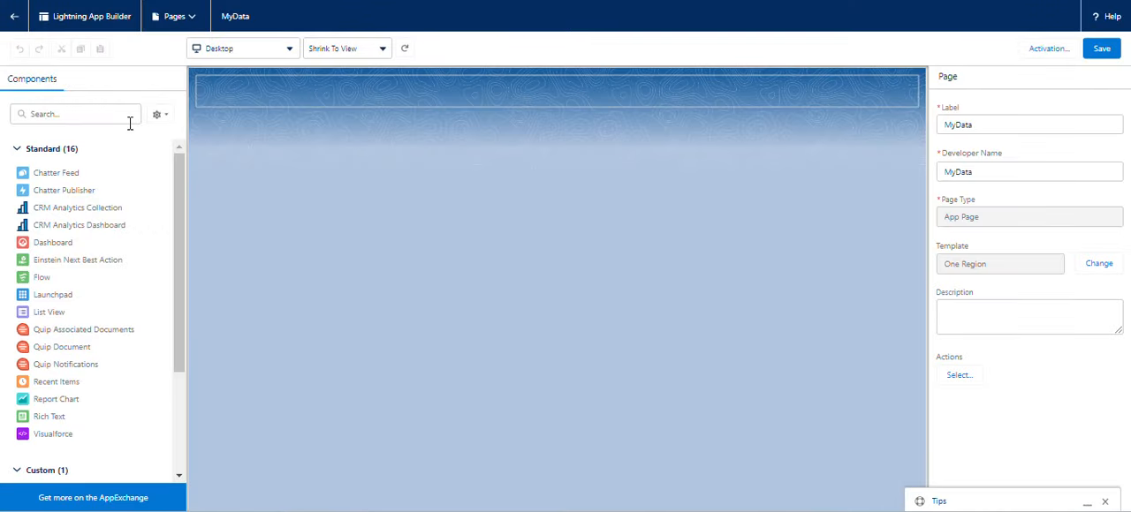
{"action": "left_click", "coordinate": [80, 114]}
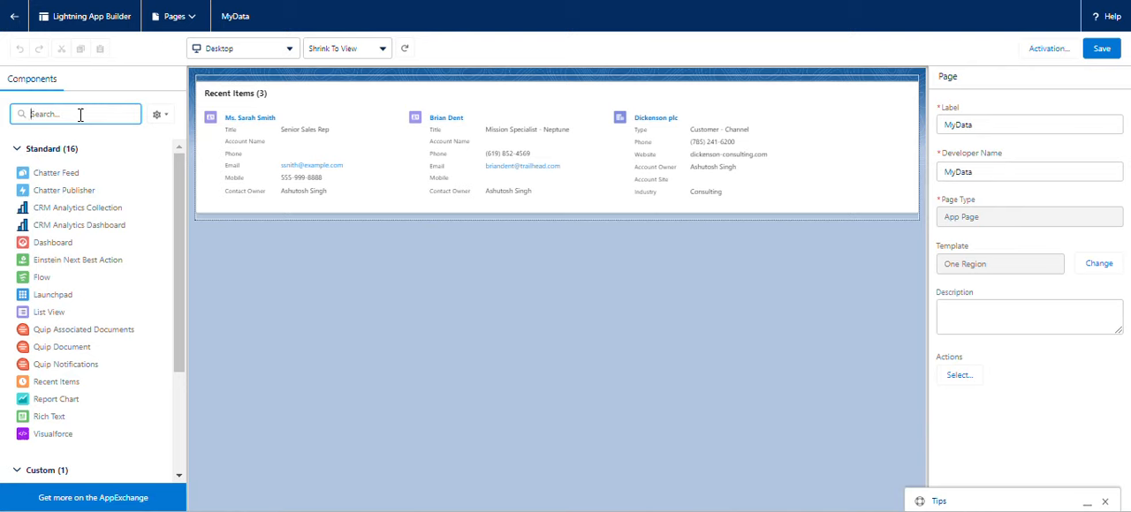
{"action": "type", "text": "cu"}
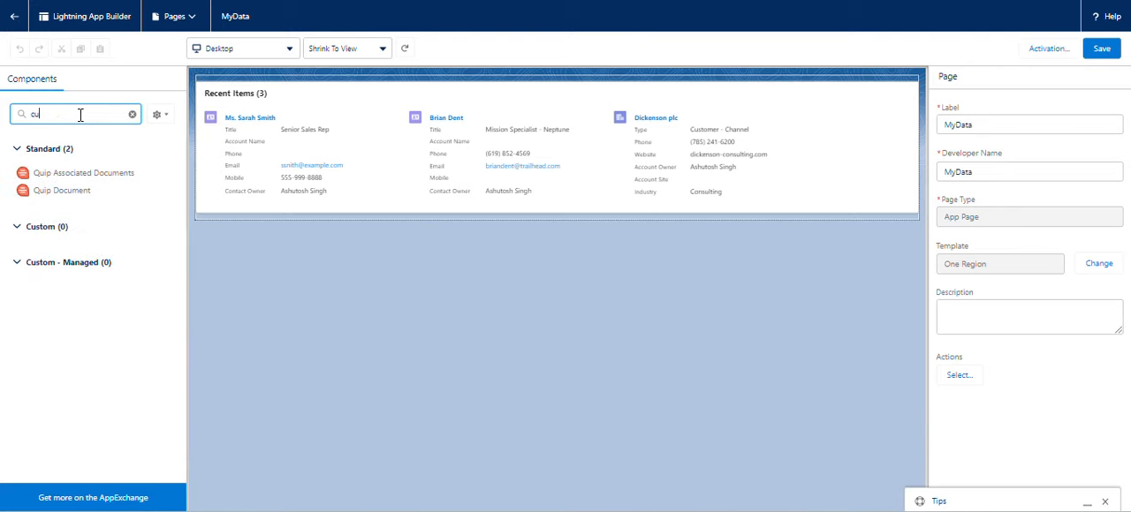
{"action": "key", "text": "BackSpace"}
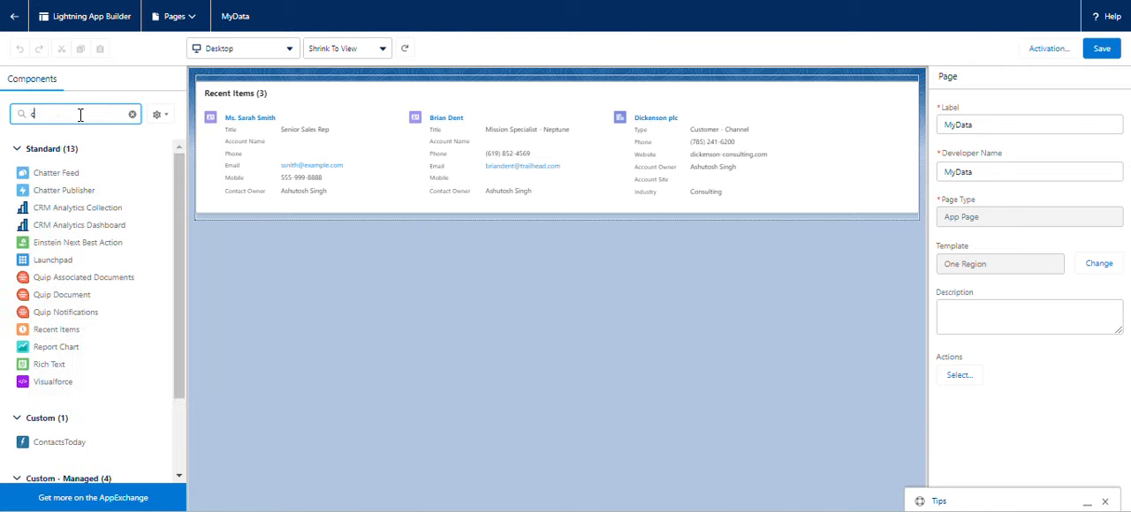
{"action": "type", "text": "us"}
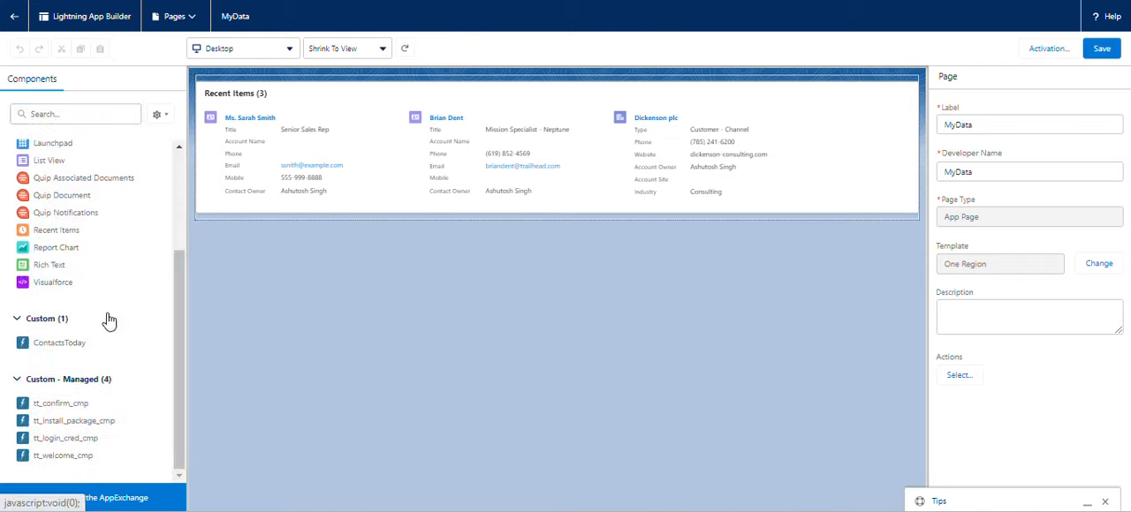
Add the ContactsToday custom component above Recent Items on the MyData page, then deselect it.
{"action": "left_click_drag", "start_coordinate": [73, 353], "coordinate": [338, 81]}
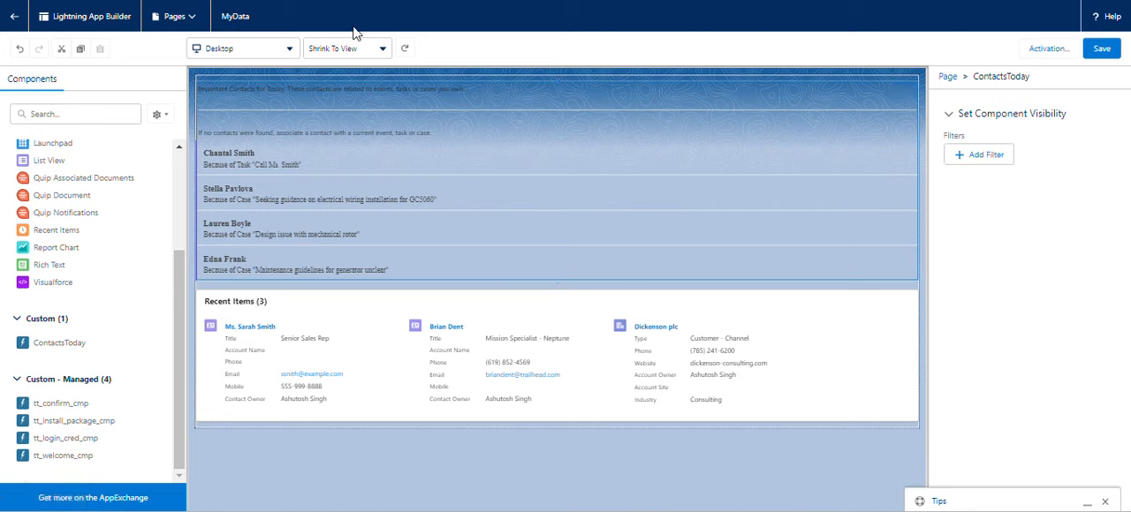
{"action": "left_click", "coordinate": [232, 474]}
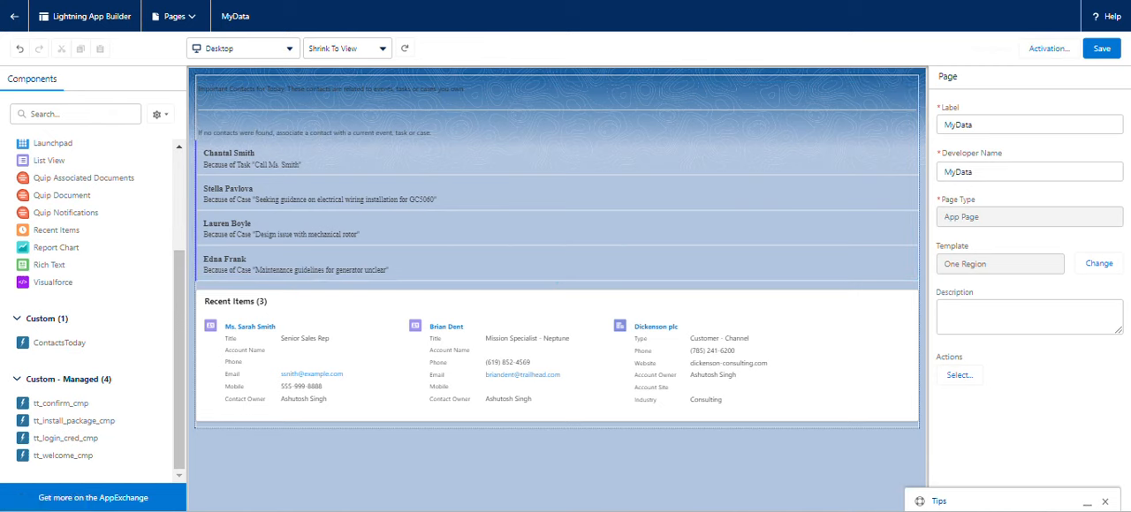
Switch back to Trailhead and submit the Work with Custom Lightning Components challenge for checking.
{"action": "key", "text": "ctrl+shift+Tab"}
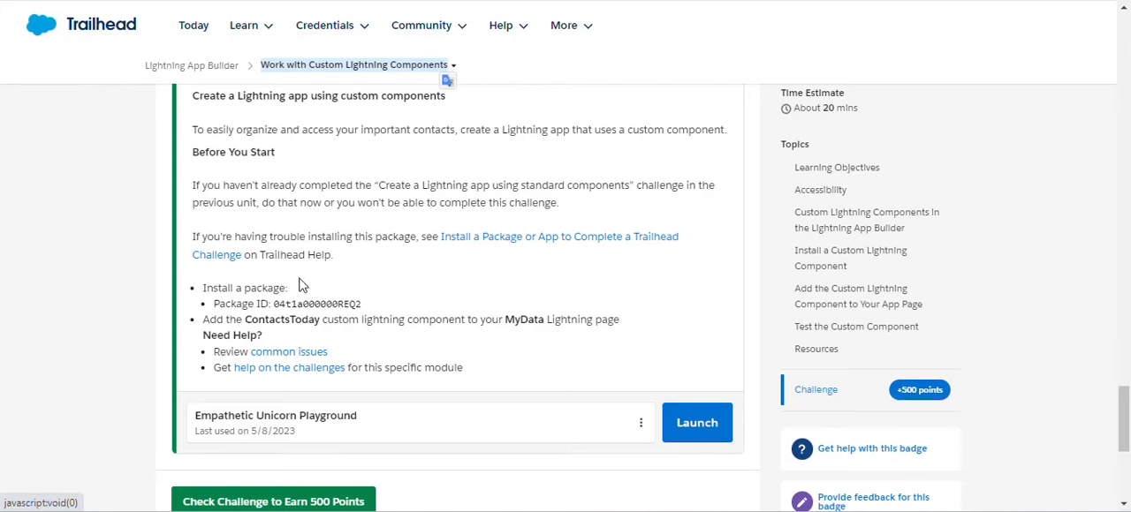
{"action": "left_click", "coordinate": [320, 499]}
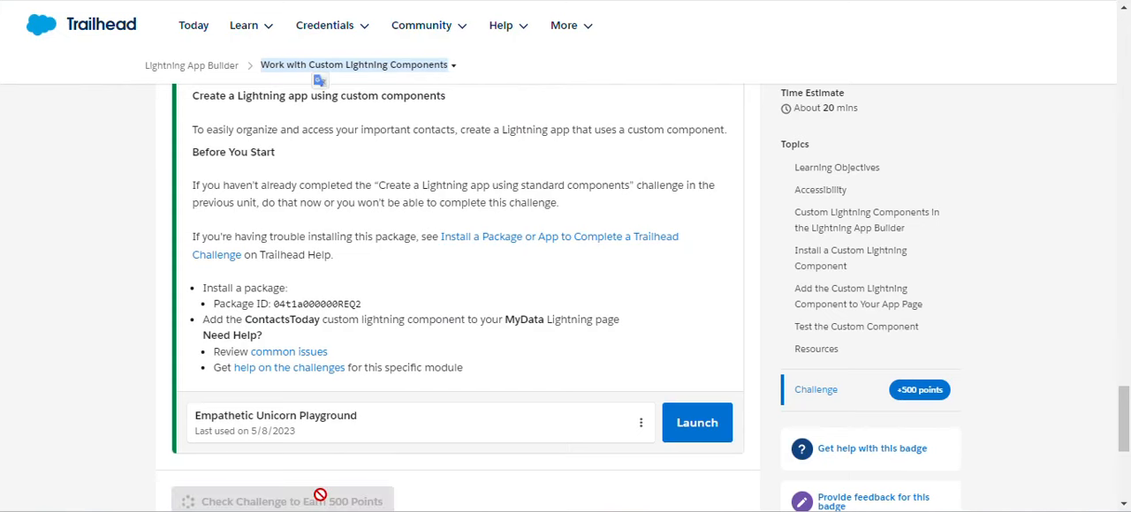